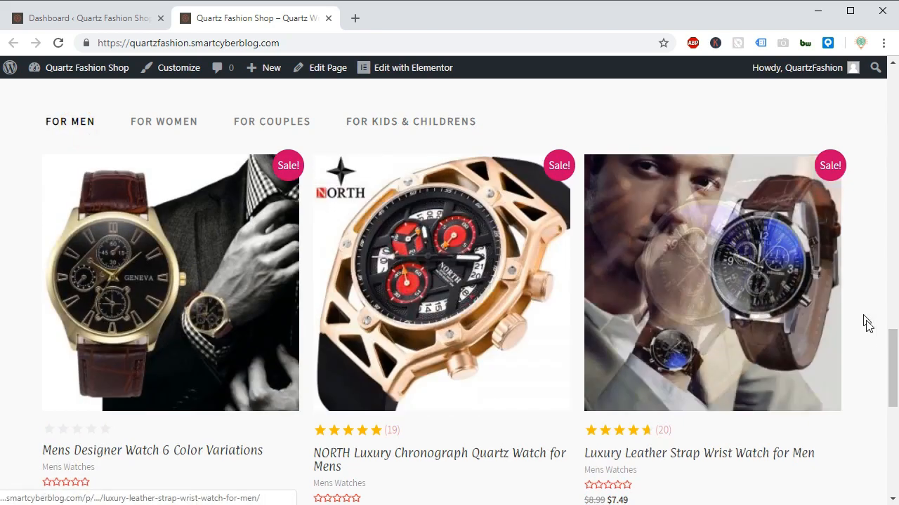
{"action": "left_click_drag", "start_coordinate": [890, 365], "coordinate": [872, 106]}
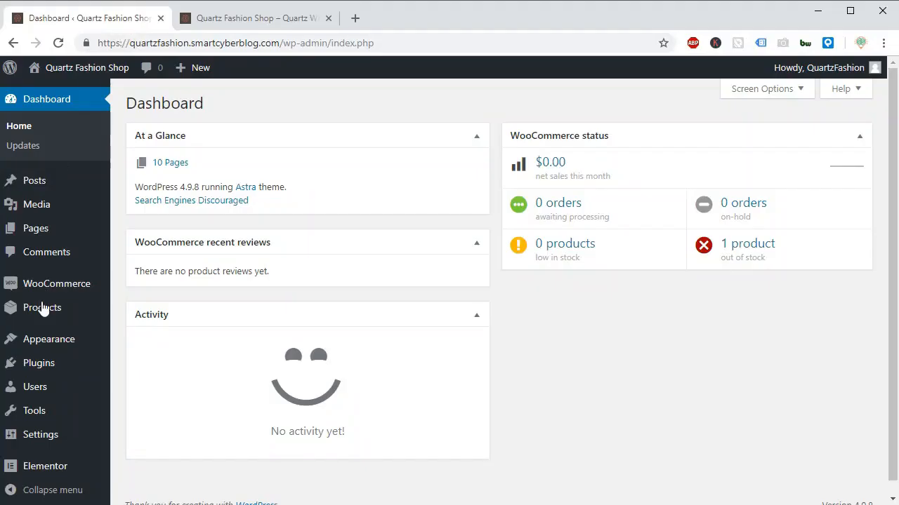
Search the plugin directory for "yoast", and install and activate the Yoast SEO plugin.
{"action": "mouse_move", "coordinate": [38, 366]}
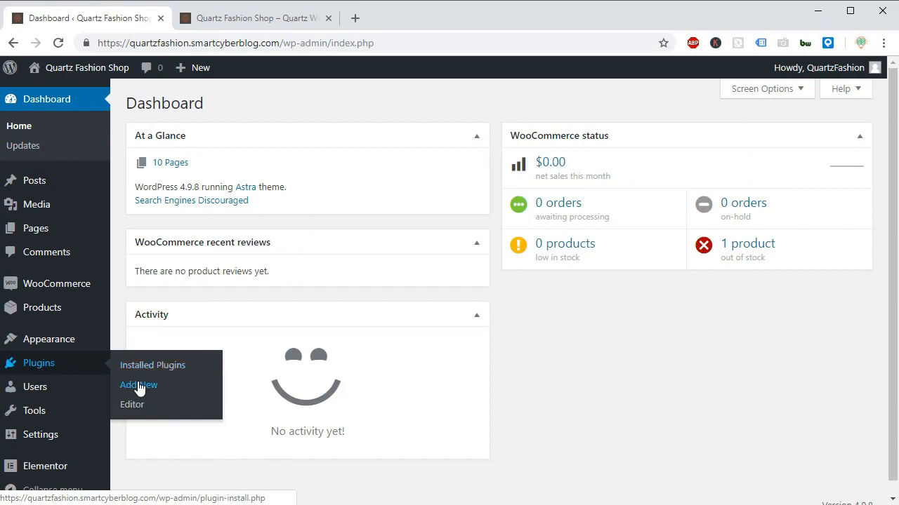
{"action": "left_click", "coordinate": [138, 387]}
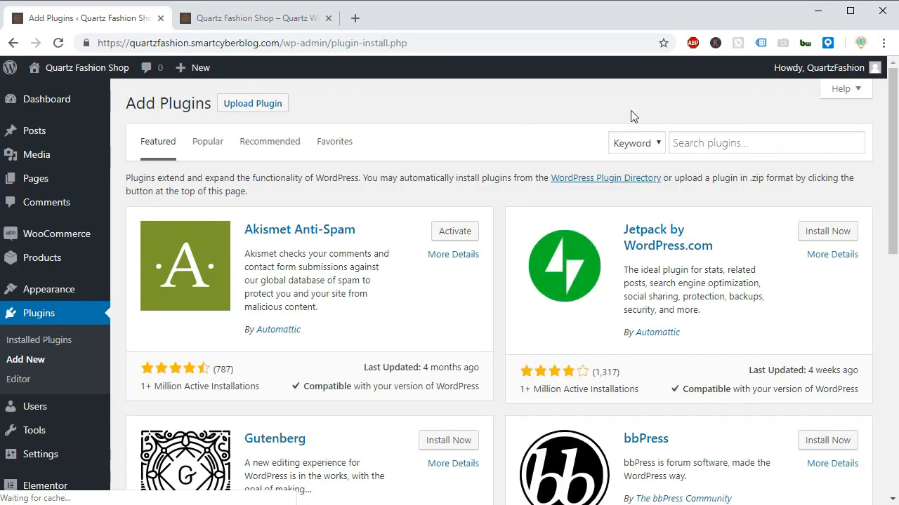
{"action": "left_click", "coordinate": [695, 145]}
{"action": "type", "text": "yo"}
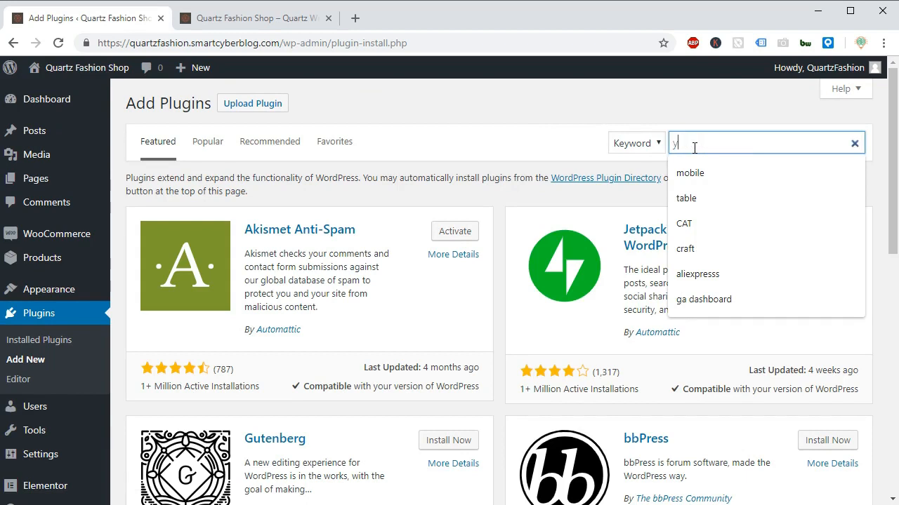
{"action": "type", "text": "ast"}
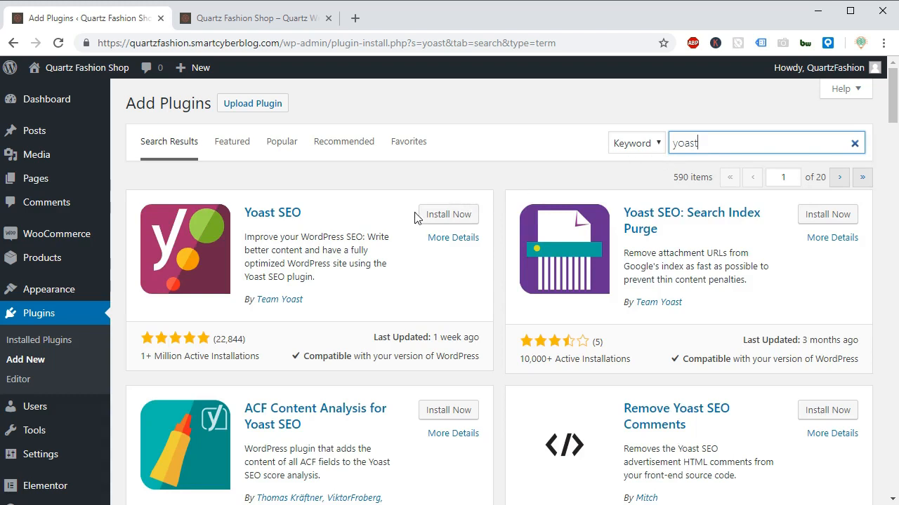
{"action": "left_click", "coordinate": [432, 215]}
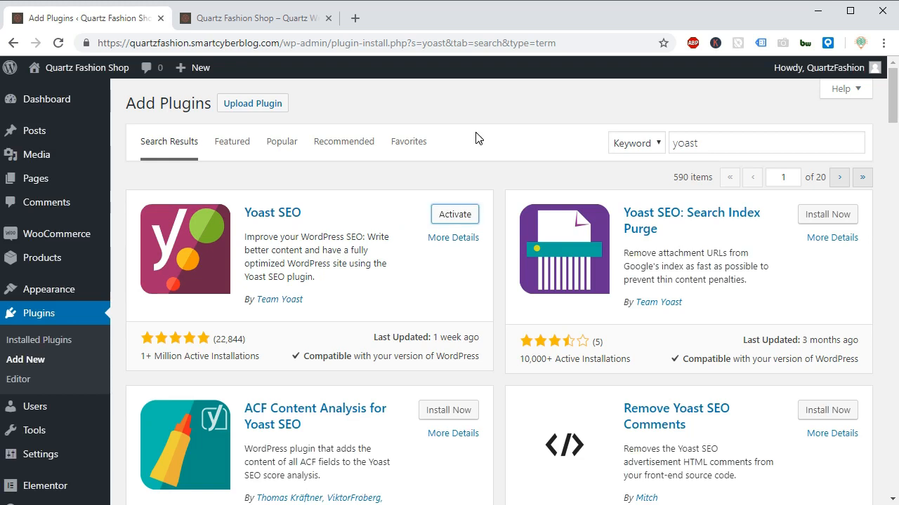
{"action": "left_click", "coordinate": [447, 215]}
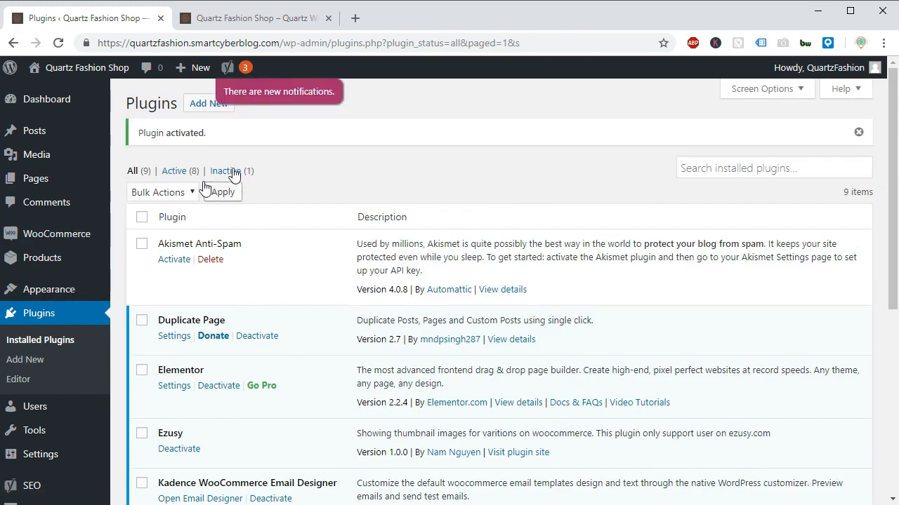
Open the Yoast SEO notifications and review the detected problems and notifications.
{"action": "mouse_move", "coordinate": [231, 67]}
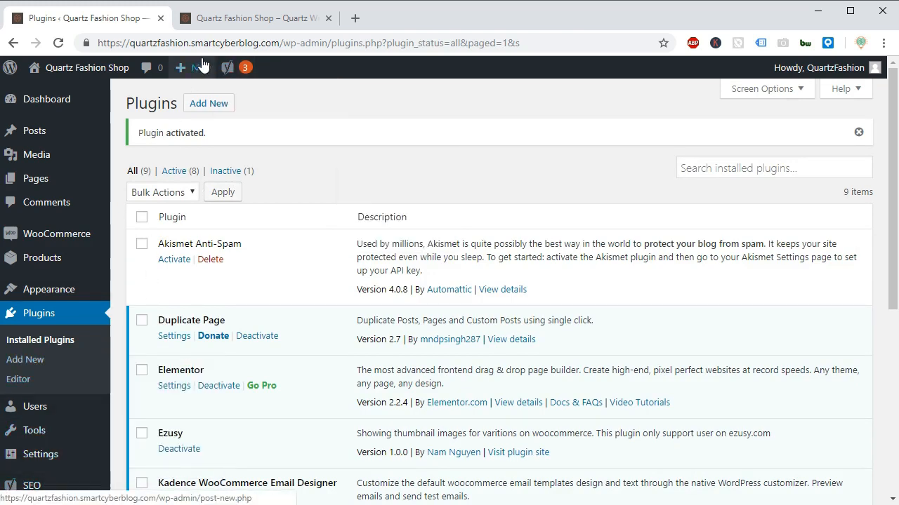
{"action": "left_click", "coordinate": [238, 97]}
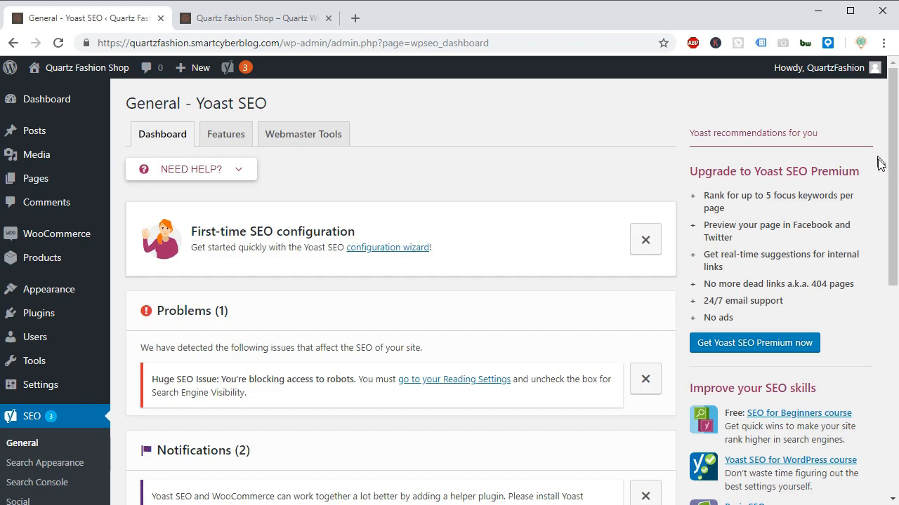
{"action": "left_click_drag", "start_coordinate": [895, 228], "coordinate": [895, 267]}
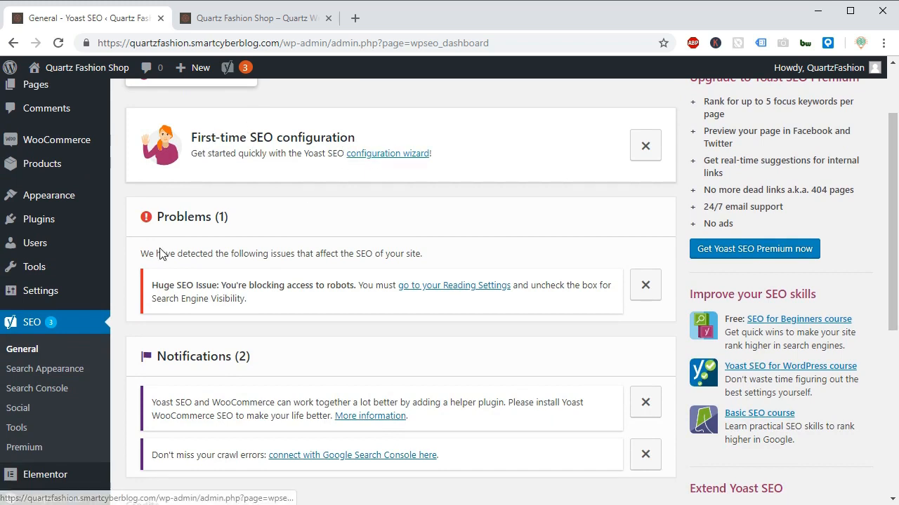
{"action": "left_click_drag", "start_coordinate": [140, 258], "coordinate": [419, 260]}
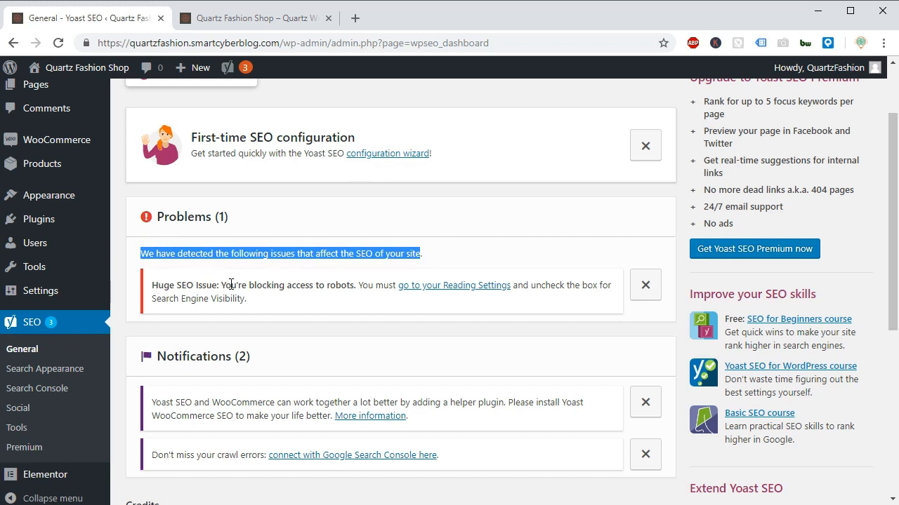
{"action": "left_click_drag", "start_coordinate": [222, 287], "coordinate": [352, 287]}
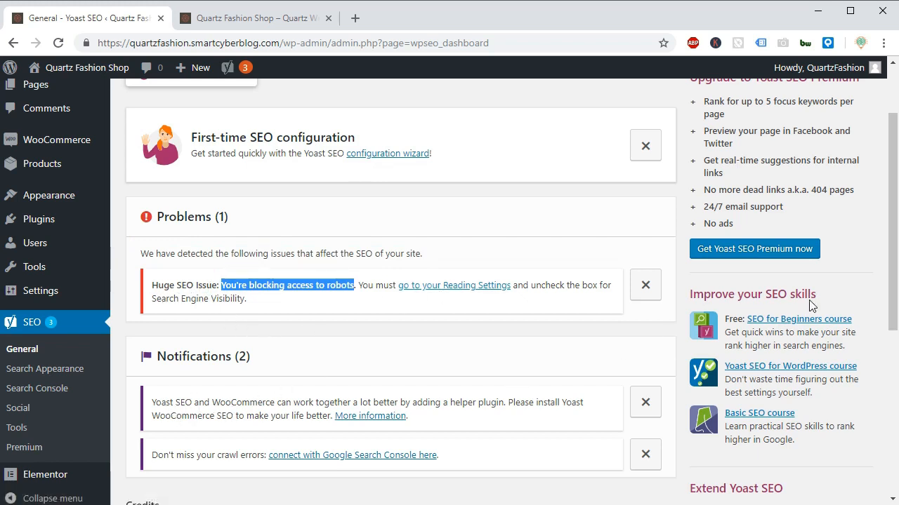
{"action": "left_click_drag", "start_coordinate": [893, 255], "coordinate": [893, 295]}
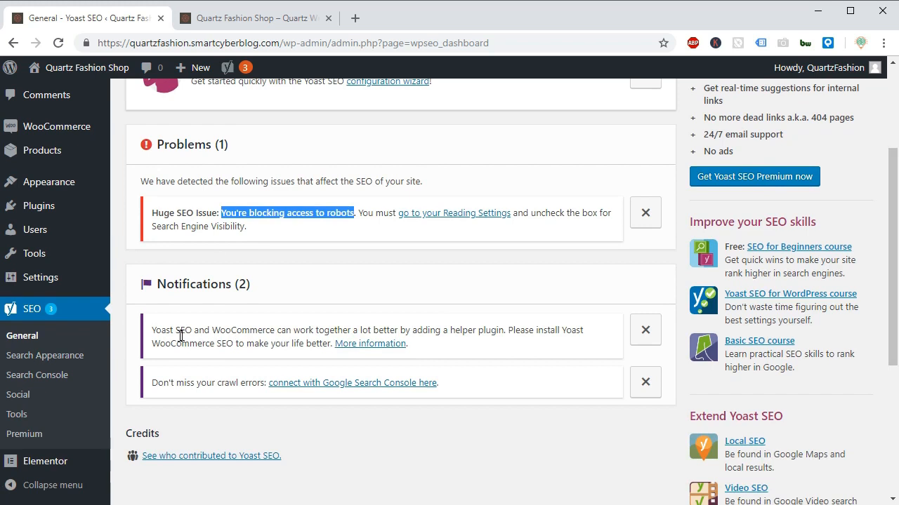
Check the price of the Yoast WooCommerce SEO plugin through the helper plugin notification's information link, and return to the Yoast SEO dashboard.
{"action": "left_click", "coordinate": [359, 346]}
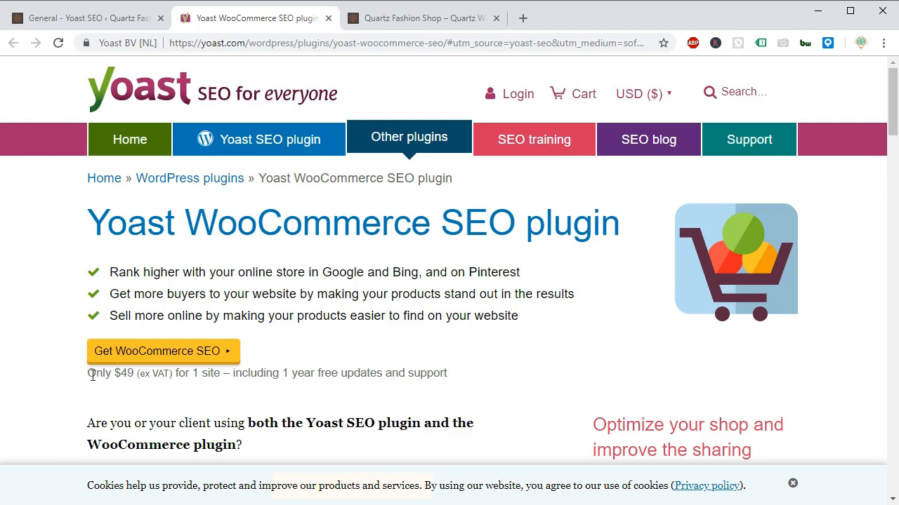
{"action": "left_click_drag", "start_coordinate": [83, 374], "coordinate": [133, 372]}
{"action": "left_click", "coordinate": [185, 380]}
{"action": "left_click_drag", "start_coordinate": [220, 374], "coordinate": [89, 376]}
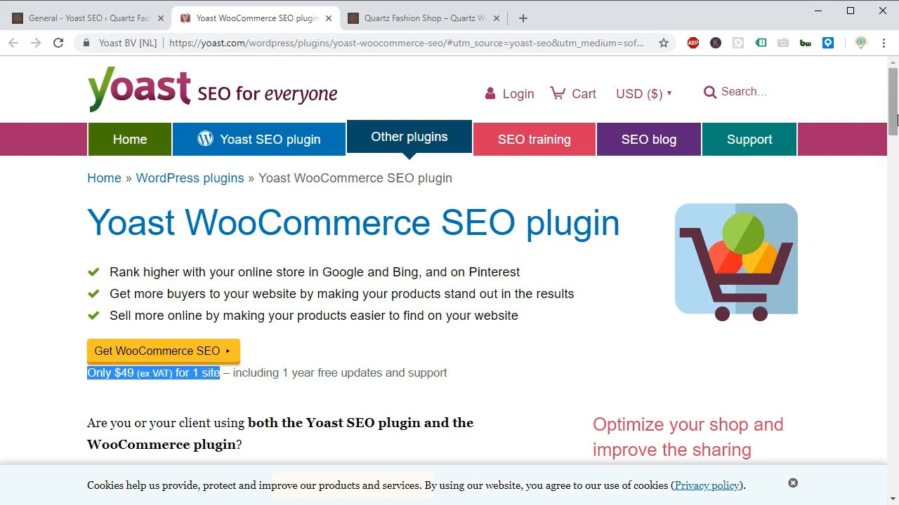
{"action": "left_click_drag", "start_coordinate": [896, 118], "coordinate": [854, 84]}
{"action": "left_click", "coordinate": [19, 18]}
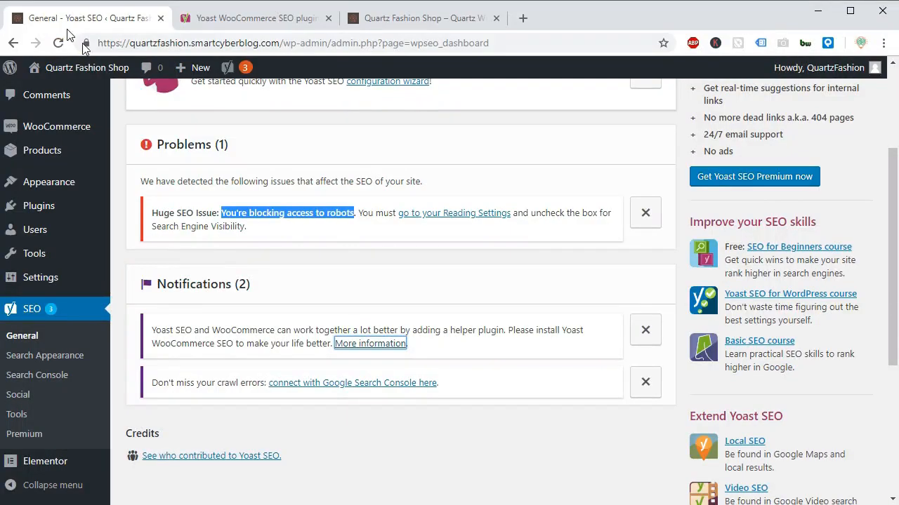
{"action": "left_click", "coordinate": [250, 17]}
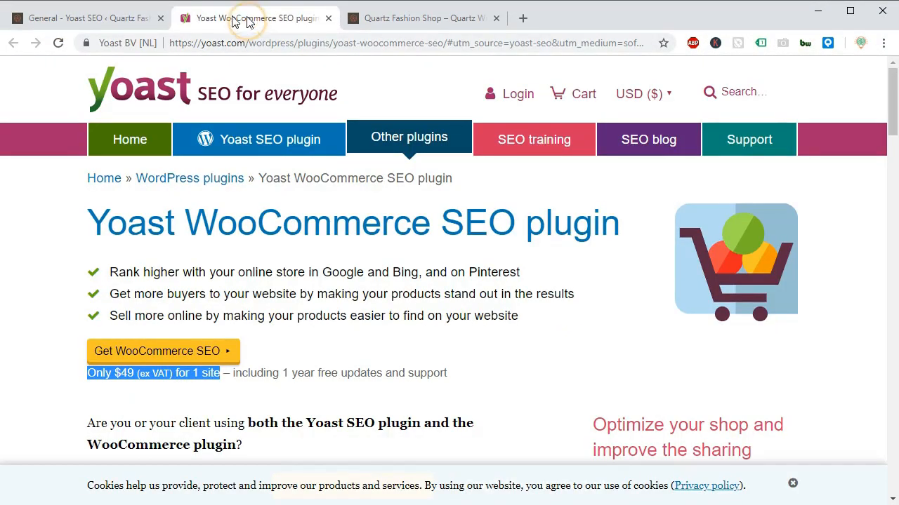
{"action": "left_click", "coordinate": [109, 22]}
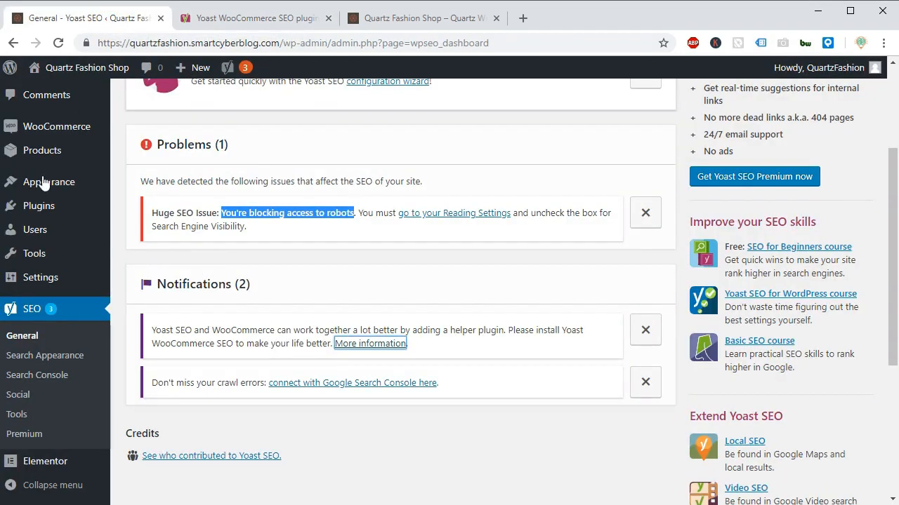
Open the page for adding plugins in a separate browser tab and search for "woocommerce seo addon".
{"action": "mouse_move", "coordinate": [35, 207]}
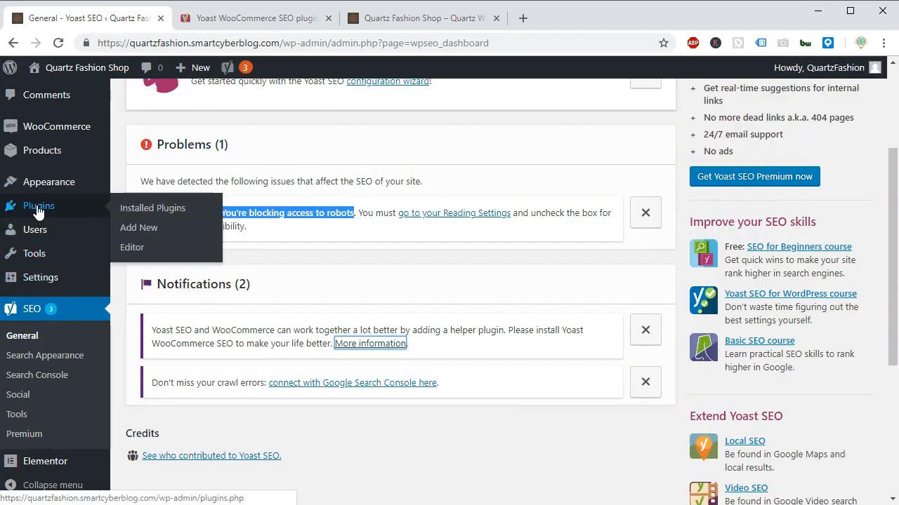
{"action": "right_click", "coordinate": [130, 232]}
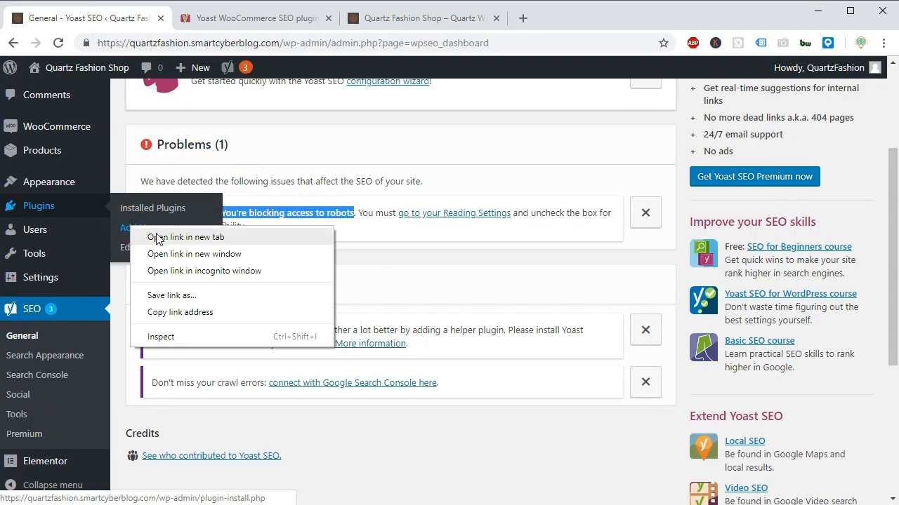
{"action": "left_click", "coordinate": [158, 237]}
{"action": "left_click", "coordinate": [388, 21]}
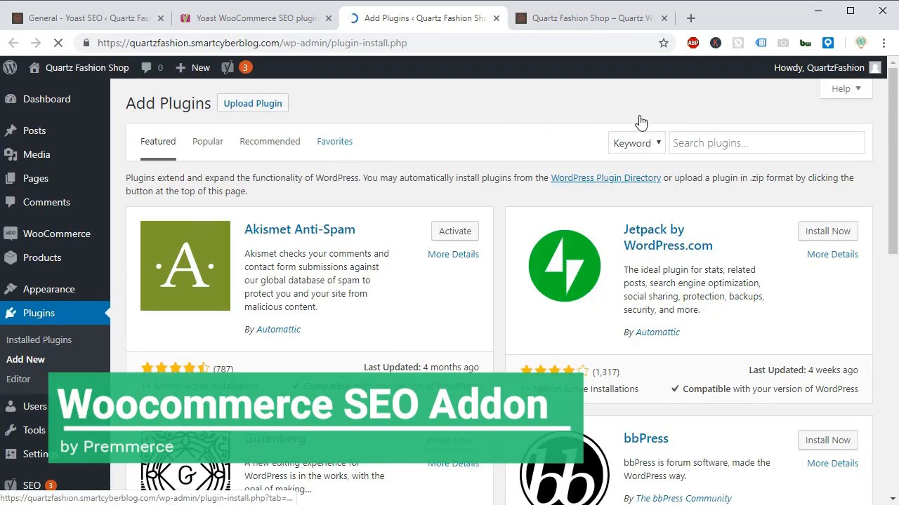
{"action": "left_click", "coordinate": [702, 142]}
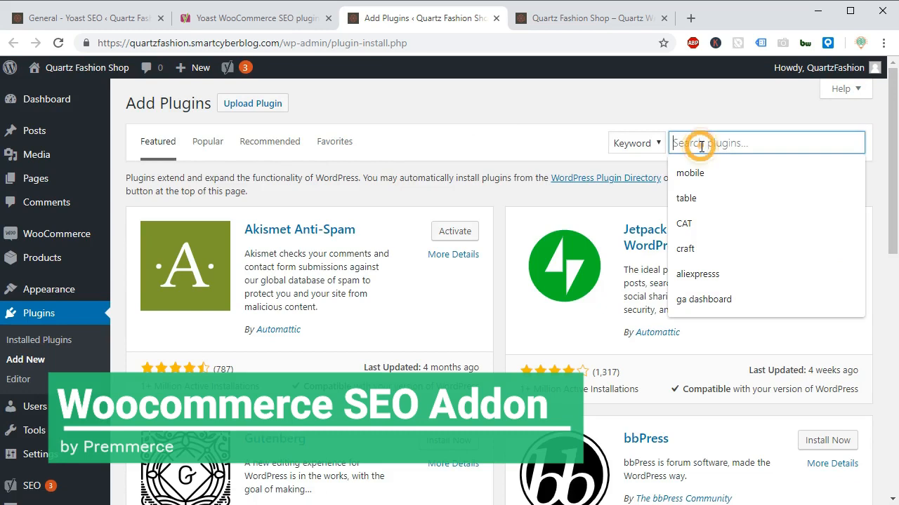
{"action": "type", "text": "woocommerce seo addon"}
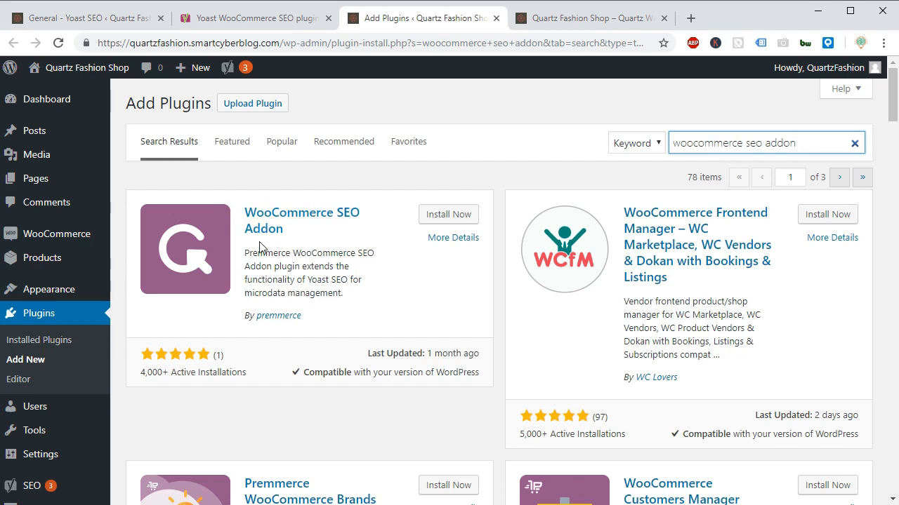
Install and activate the WooCommerce SEO Addon plugin by premmerce.
{"action": "left_click_drag", "start_coordinate": [310, 319], "coordinate": [243, 321]}
{"action": "left_click", "coordinate": [304, 321]}
{"action": "left_click_drag", "start_coordinate": [305, 321], "coordinate": [238, 321]}
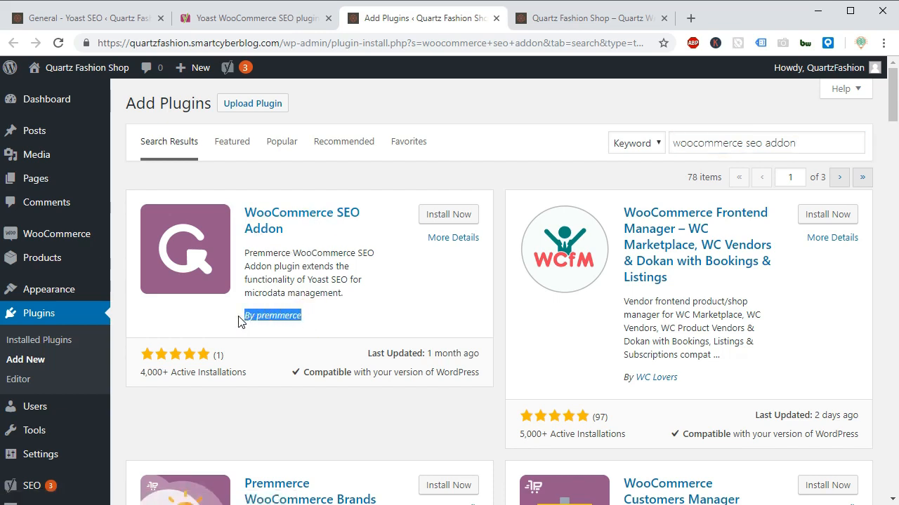
{"action": "left_click", "coordinate": [301, 267]}
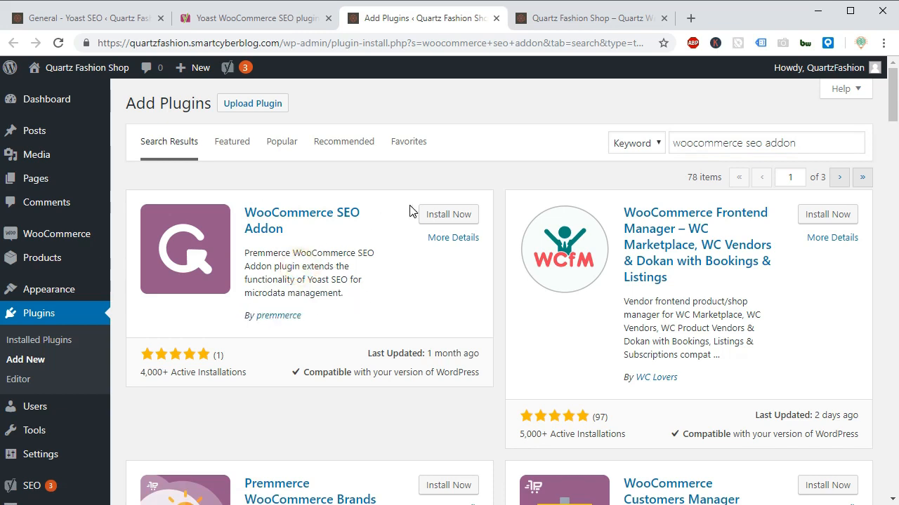
{"action": "left_click", "coordinate": [430, 218]}
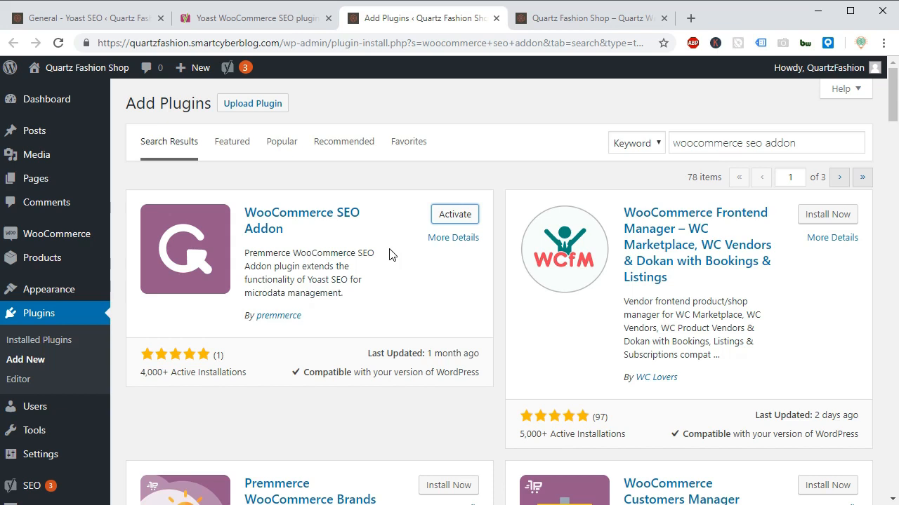
{"action": "left_click", "coordinate": [445, 215]}
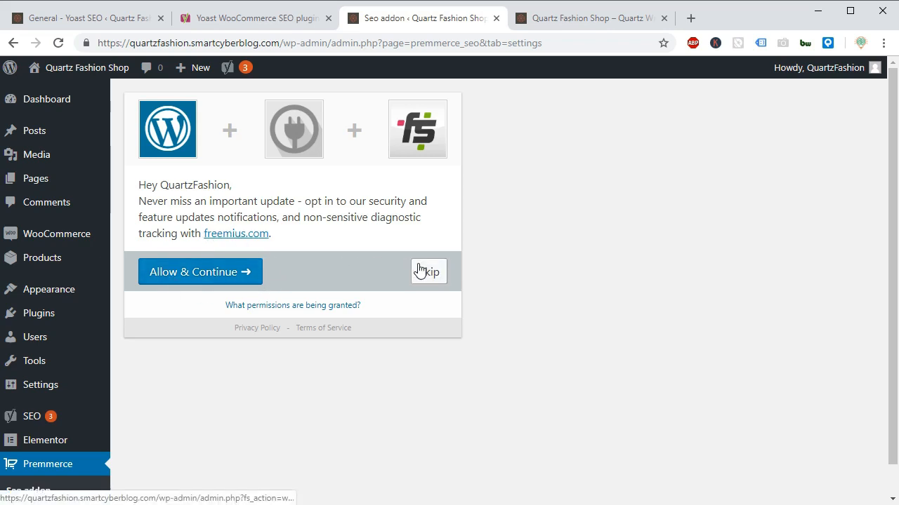
Review the permissions the addon asks for, and skip its opt-in for update notifications and diagnostic tracking.
{"action": "left_click", "coordinate": [307, 308]}
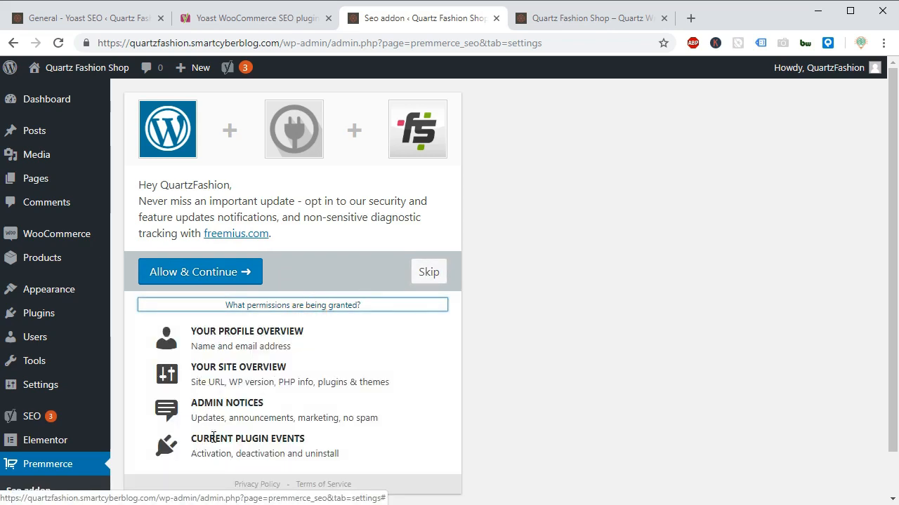
{"action": "left_click", "coordinate": [428, 273]}
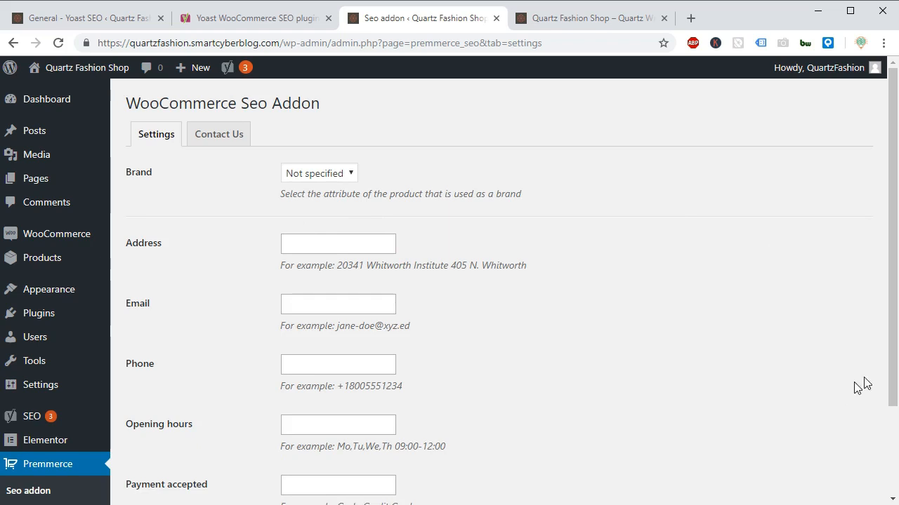
{"action": "mouse_move", "coordinate": [892, 371]}
{"action": "left_mouse_down"}
{"action": "mouse_move", "coordinate": [889, 415]}
{"action": "mouse_move", "coordinate": [877, 377]}
{"action": "left_mouse_up"}
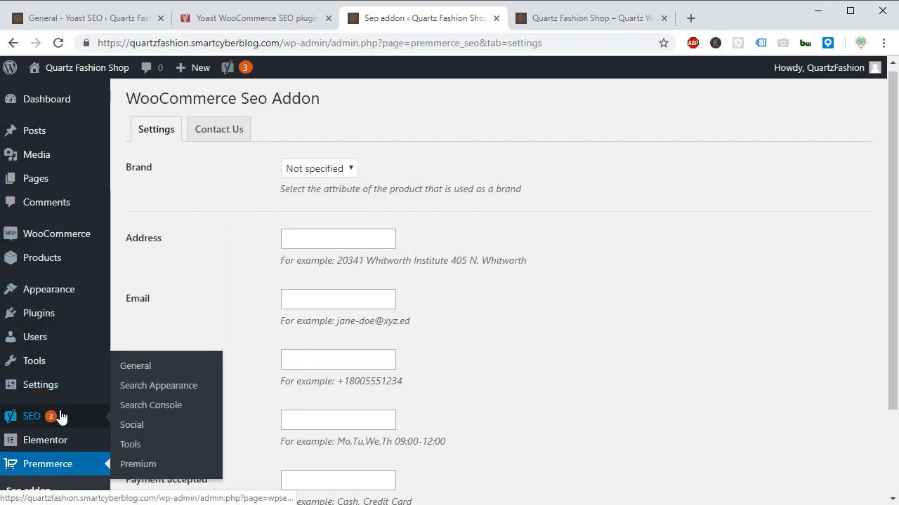
Return to the Yoast SEO dashboard and open the Reading Settings through the link in the blocked-robots problem.
{"action": "mouse_move", "coordinate": [227, 67]}
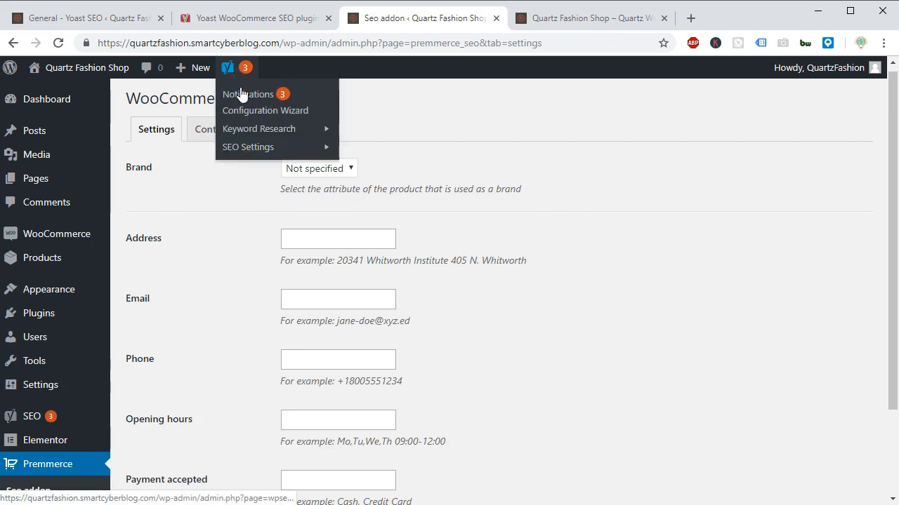
{"action": "left_click", "coordinate": [106, 19]}
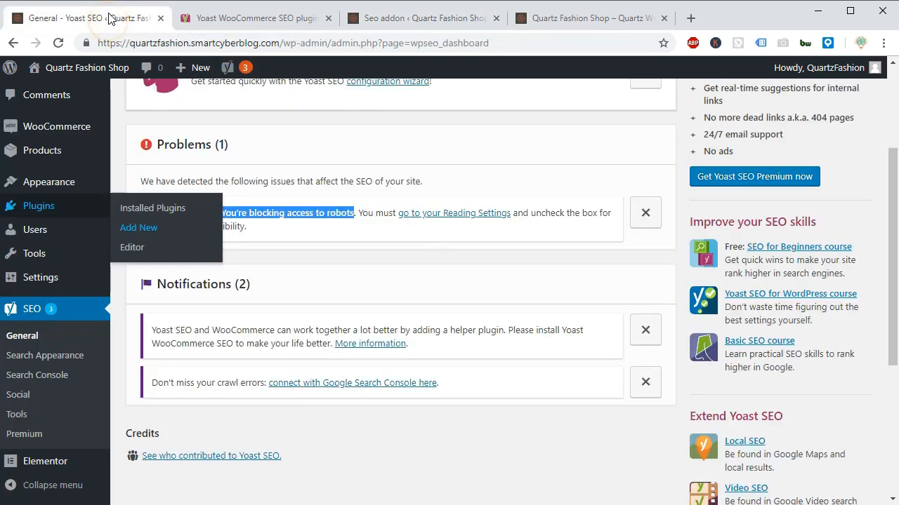
{"action": "left_click", "coordinate": [354, 119]}
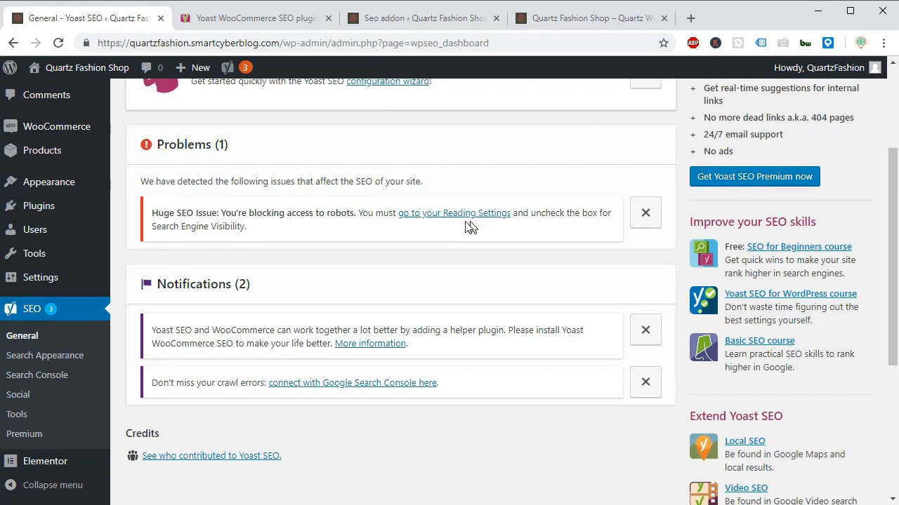
{"action": "left_click", "coordinate": [430, 213]}
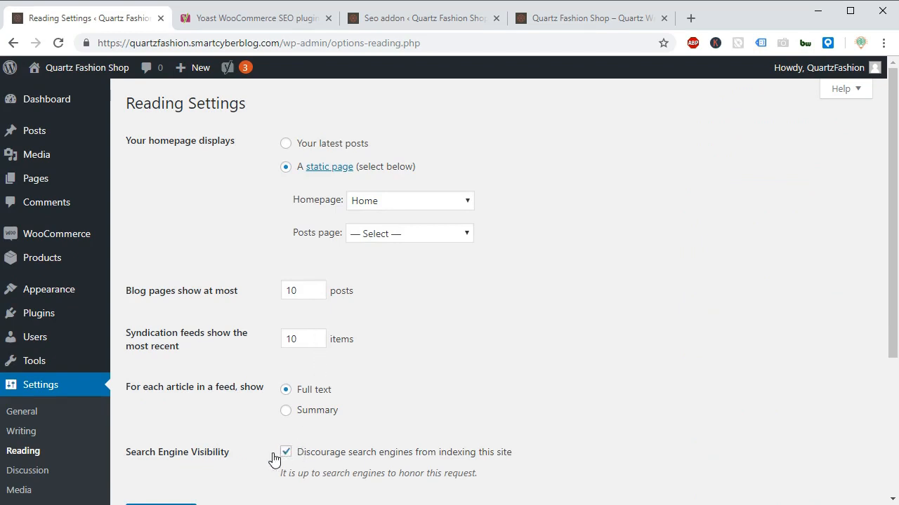
Turn off "Discourage search engines from indexing this site" under Search Engine Visibility and save the reading settings.
{"action": "left_click_drag", "start_coordinate": [126, 457], "coordinate": [230, 457]}
{"action": "left_click", "coordinate": [229, 452]}
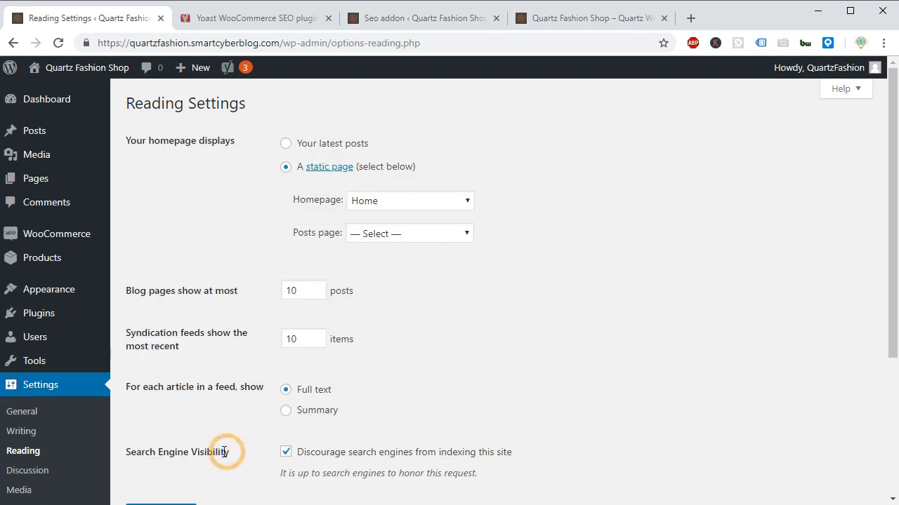
{"action": "left_click", "coordinate": [286, 453]}
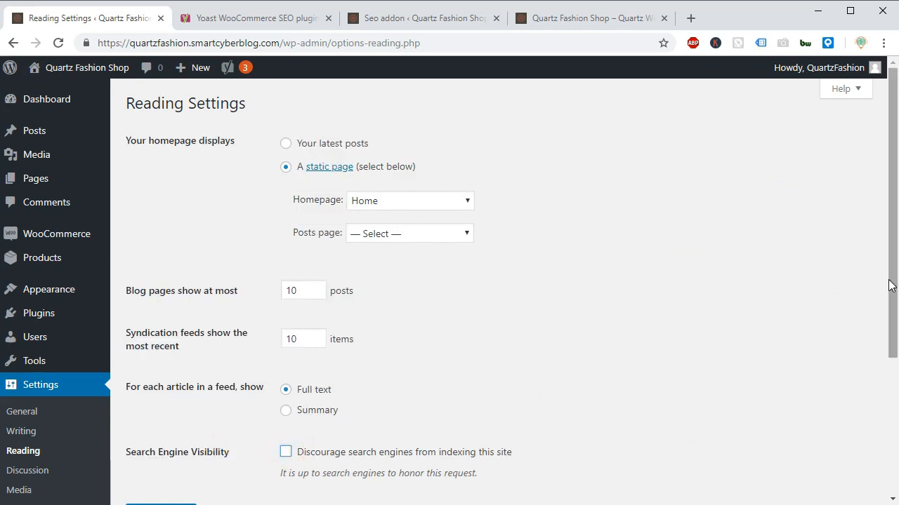
{"action": "left_click_drag", "start_coordinate": [890, 275], "coordinate": [893, 367]}
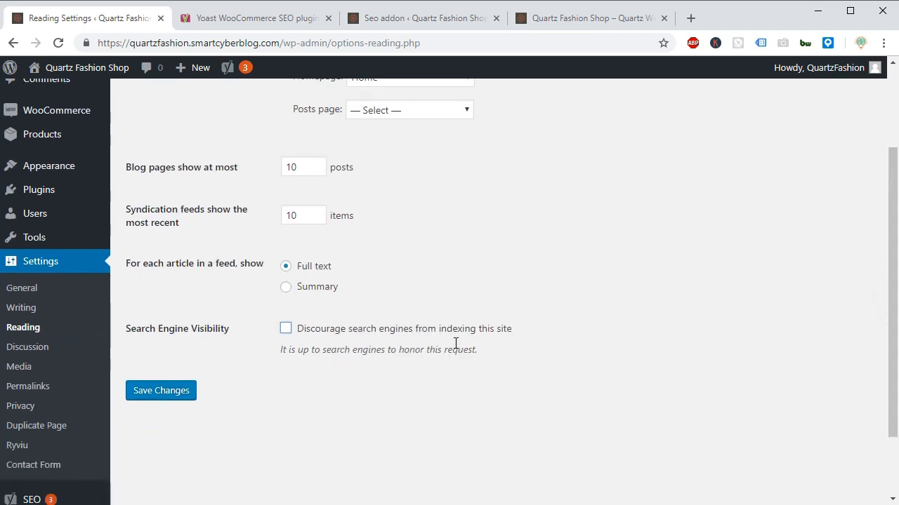
{"action": "left_click", "coordinate": [158, 392]}
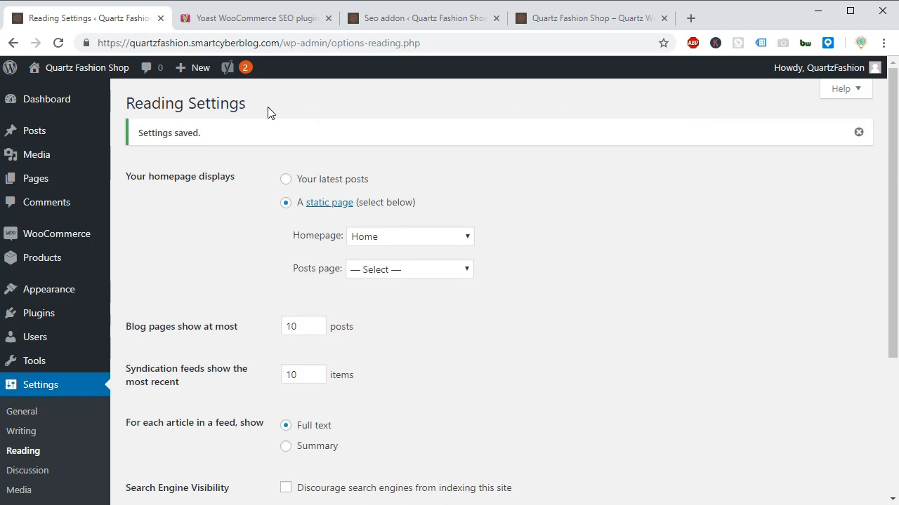
Open the Yoast SEO notifications and dismiss the one recommending the Yoast WooCommerce SEO helper plugin.
{"action": "mouse_move", "coordinate": [241, 70]}
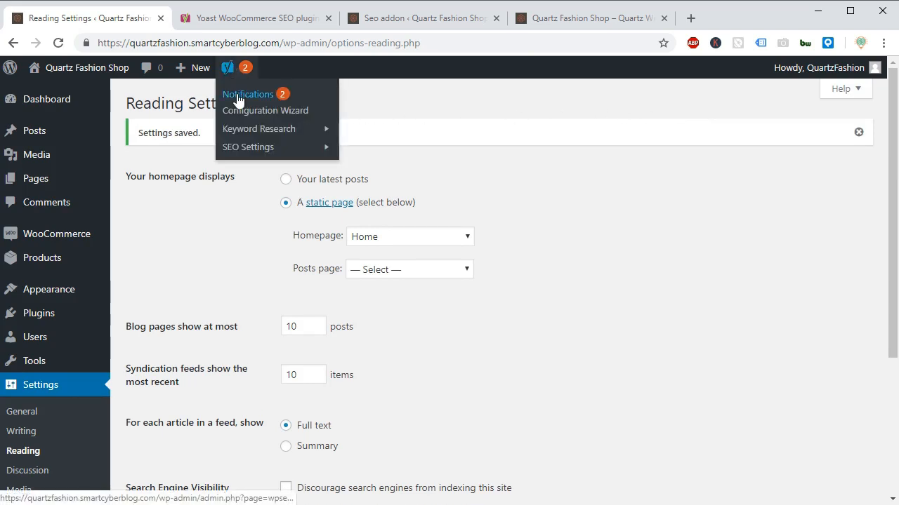
{"action": "left_click", "coordinate": [239, 98]}
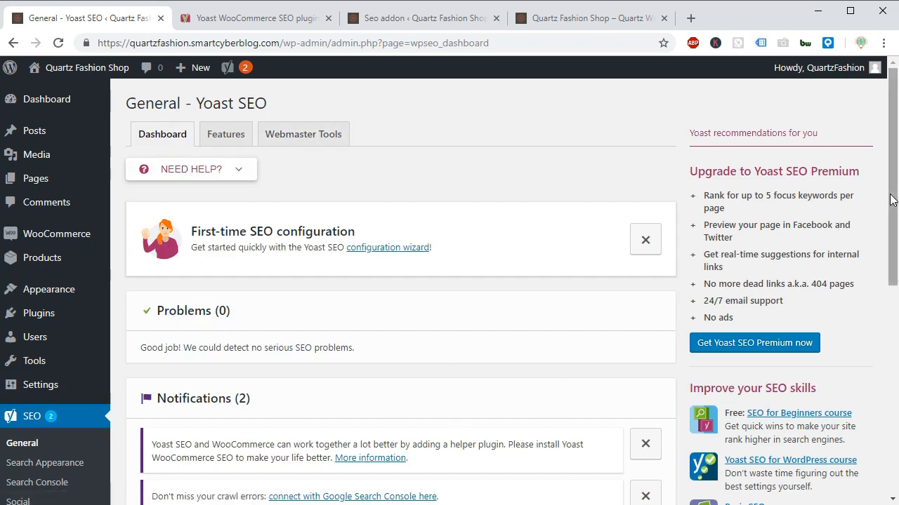
{"action": "left_click_drag", "start_coordinate": [890, 211], "coordinate": [882, 246]}
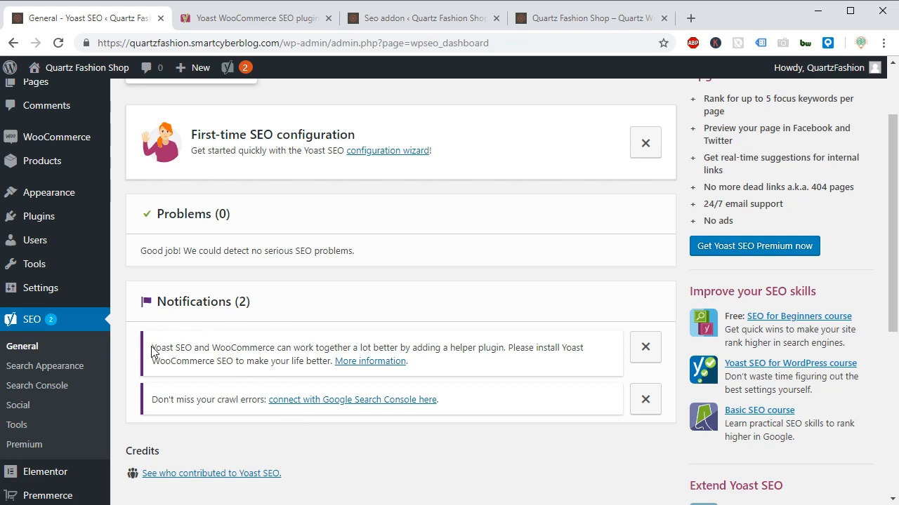
{"action": "left_click_drag", "start_coordinate": [153, 346], "coordinate": [272, 352]}
{"action": "mouse_move", "coordinate": [40, 491]}
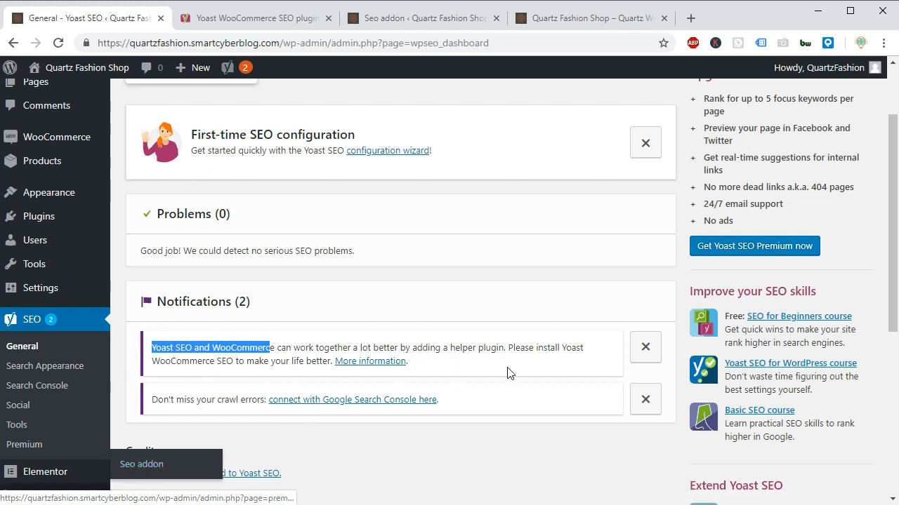
{"action": "left_click", "coordinate": [644, 350]}
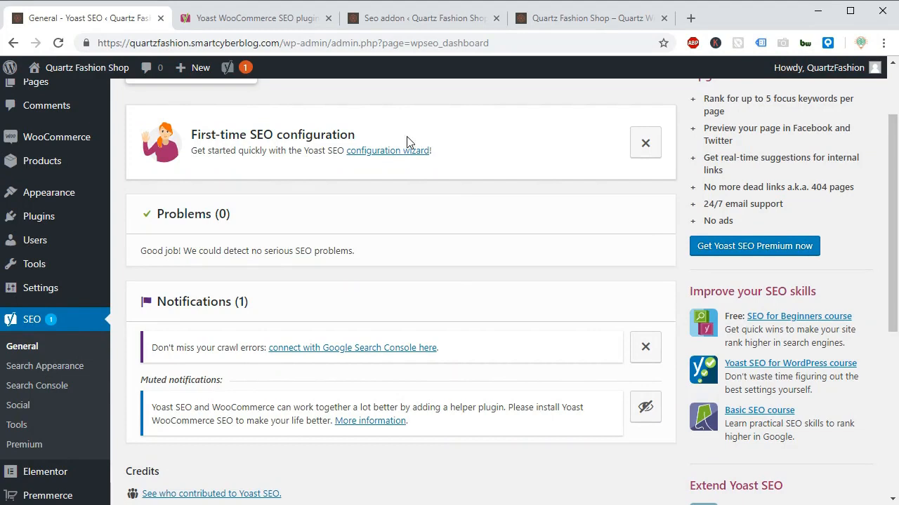
Launch the Yoast SEO configuration wizard, close the Yoast WooCommerce SEO plugin page, and choose to configure Yoast SEO in a few steps.
{"action": "left_click", "coordinate": [370, 151]}
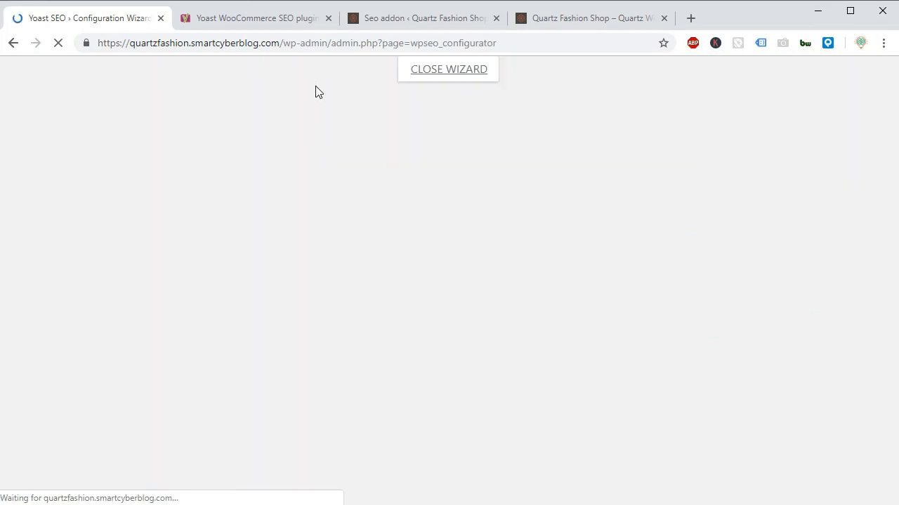
{"action": "left_click", "coordinate": [304, 25]}
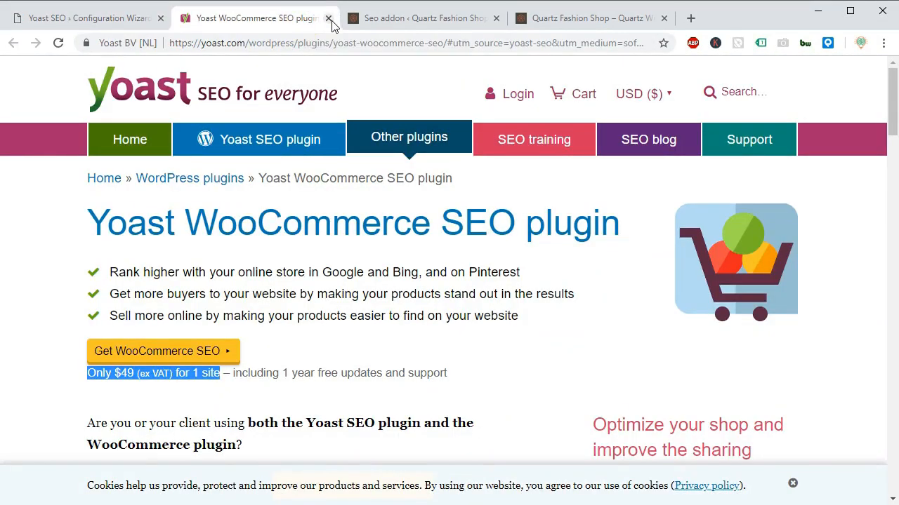
{"action": "left_click", "coordinate": [328, 18]}
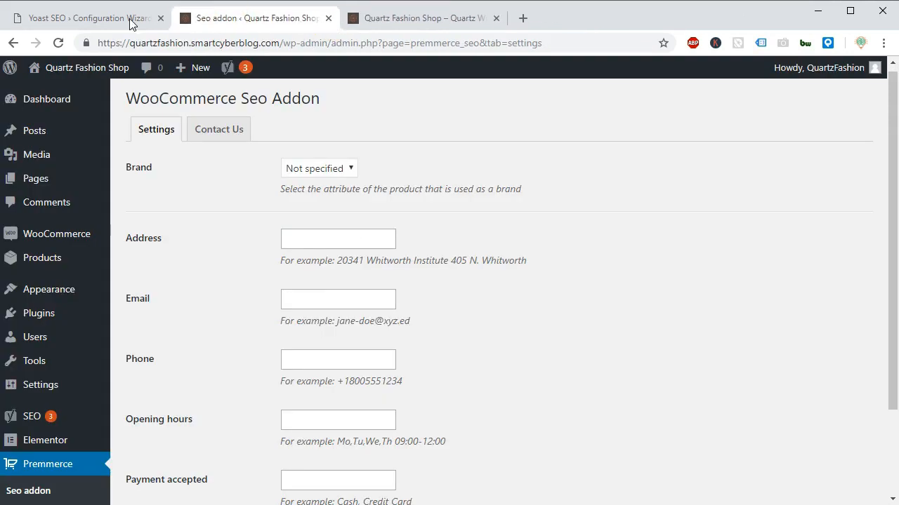
{"action": "left_click", "coordinate": [98, 17]}
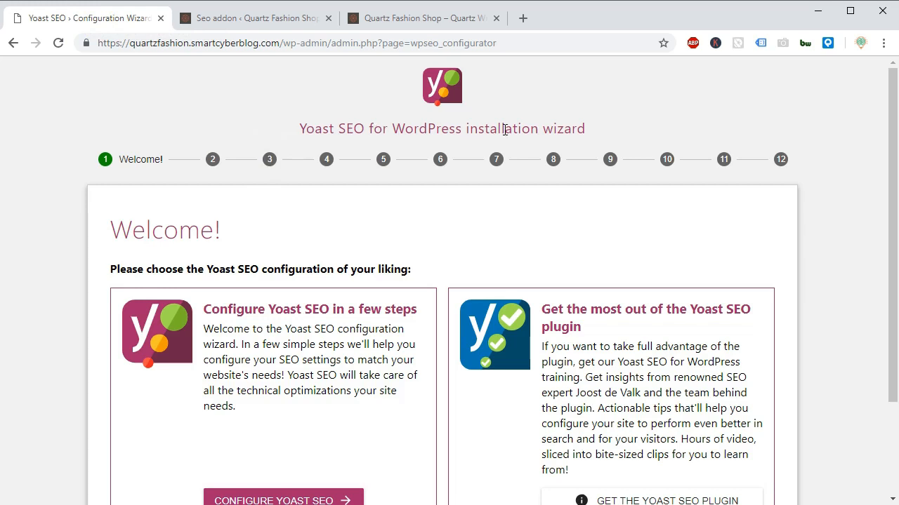
{"action": "left_click_drag", "start_coordinate": [890, 163], "coordinate": [891, 239]}
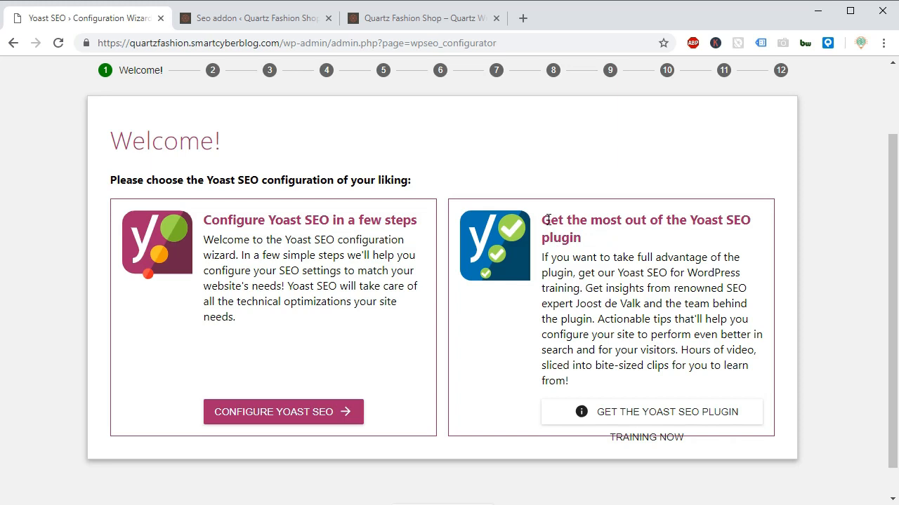
{"action": "left_click_drag", "start_coordinate": [546, 222], "coordinate": [609, 257]}
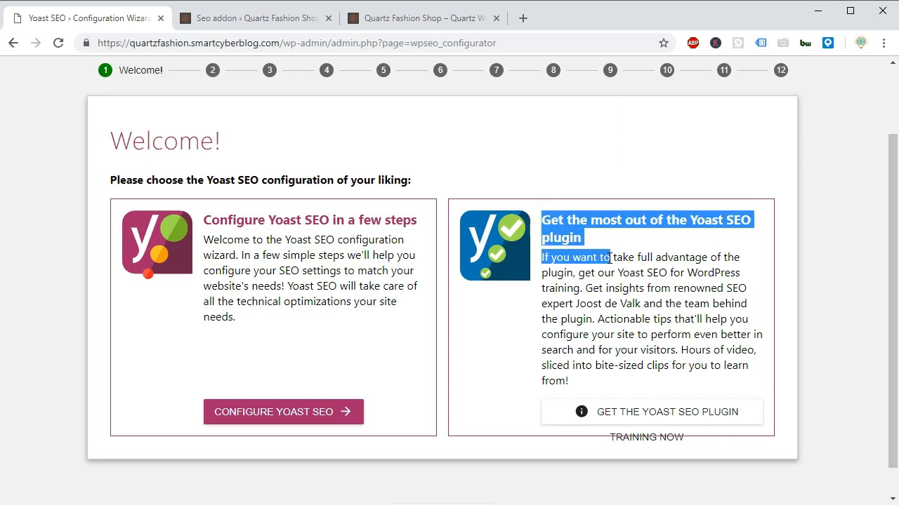
{"action": "left_click", "coordinate": [258, 414]}
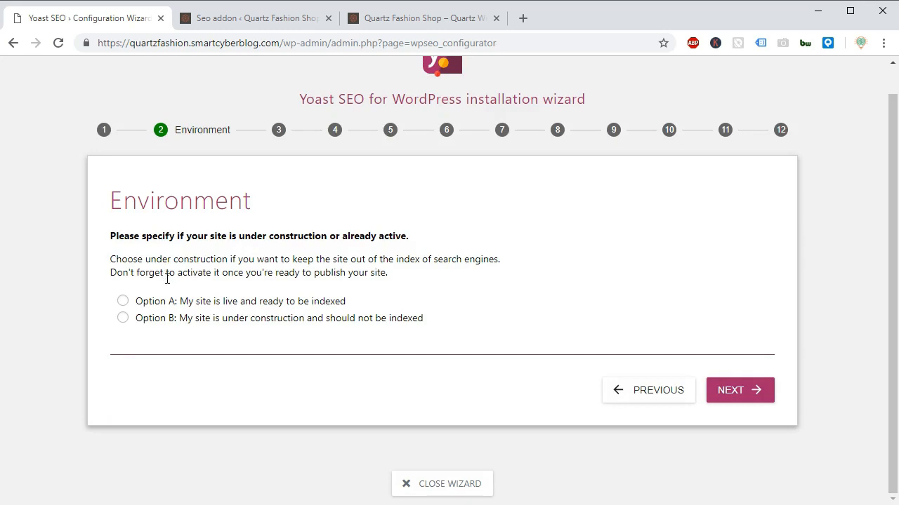
Set the wizard's environment to Option A, a live site ready to be indexed, and the site type to "An online shop".
{"action": "left_click", "coordinate": [175, 301]}
{"action": "left_click", "coordinate": [391, 19]}
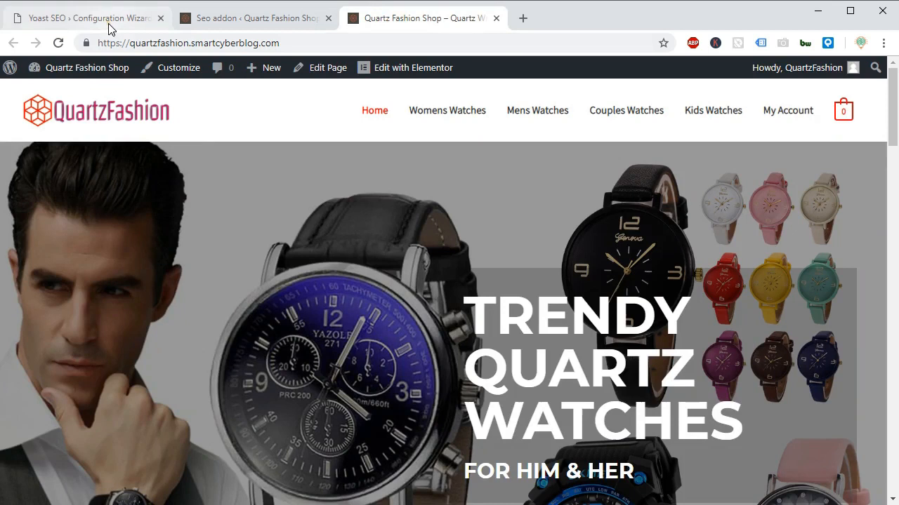
{"action": "left_click", "coordinate": [80, 21]}
{"action": "left_click", "coordinate": [744, 390]}
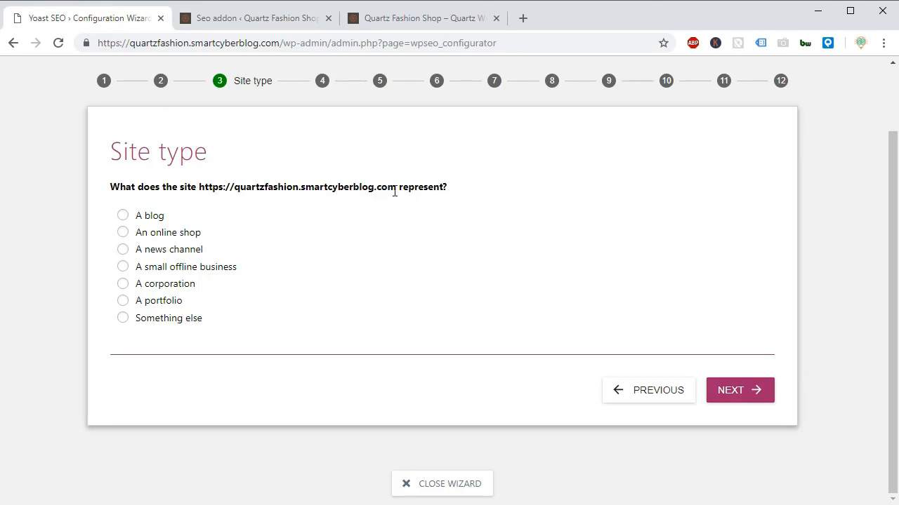
{"action": "left_click", "coordinate": [147, 232]}
{"action": "left_click", "coordinate": [749, 395]}
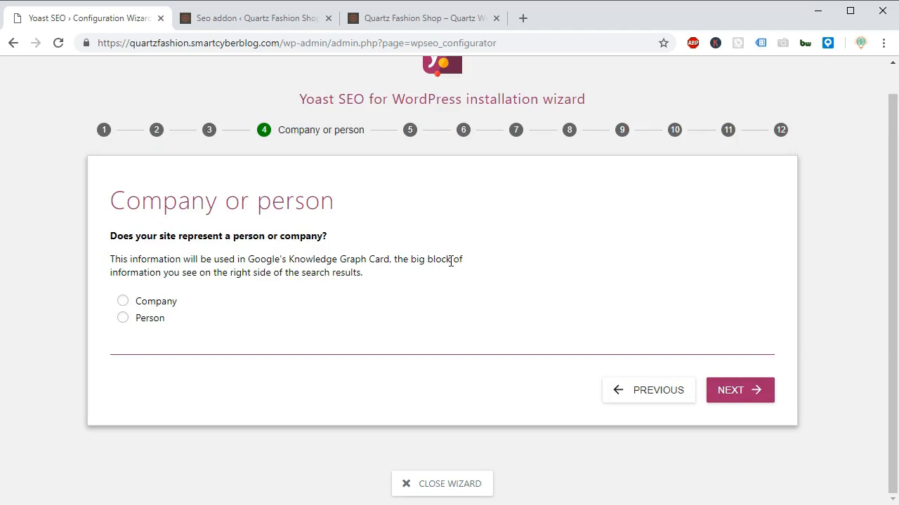
Read the wizard's note on Google's Knowledge Graph Card and search Google for "coca cola" in a new browser tab.
{"action": "left_click_drag", "start_coordinate": [252, 260], "coordinate": [385, 258]}
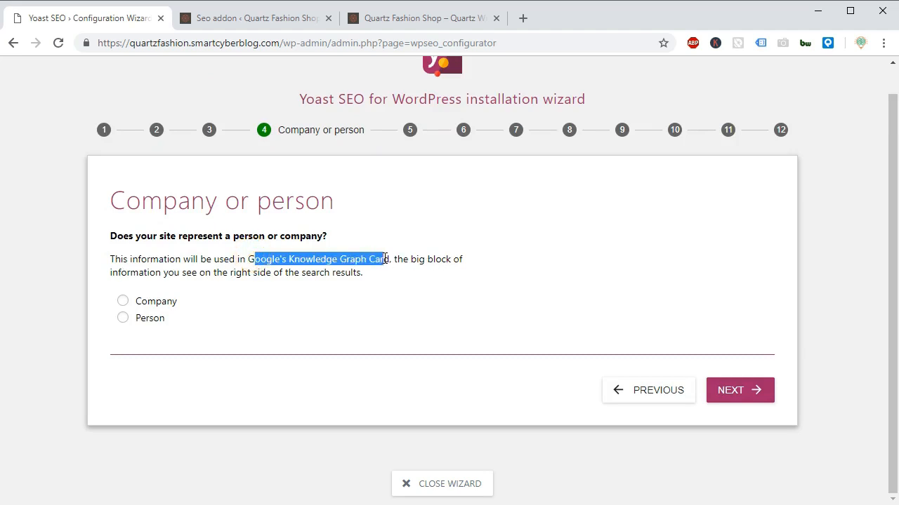
{"action": "left_click", "coordinate": [248, 260]}
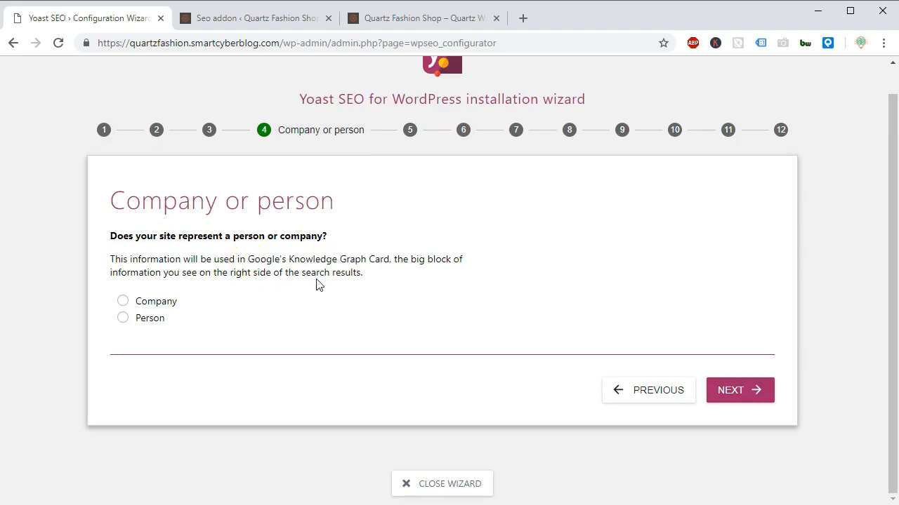
{"action": "left_click", "coordinate": [523, 18]}
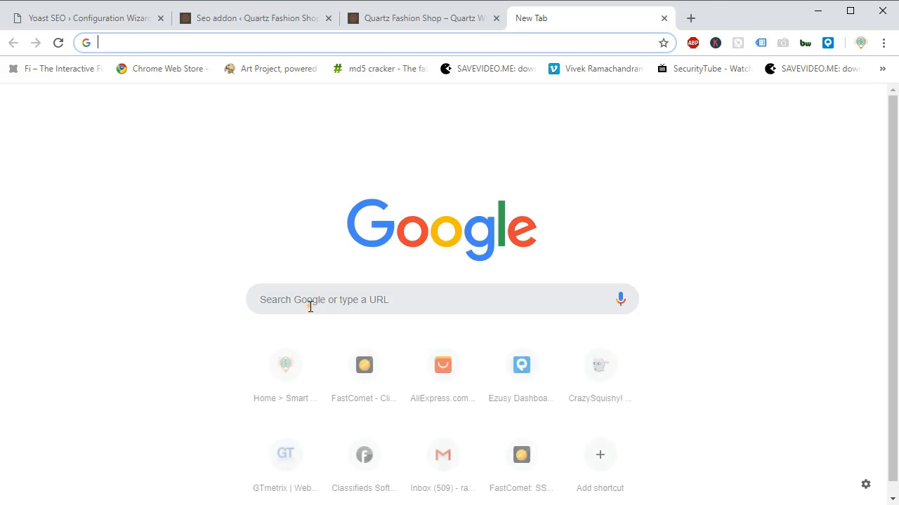
{"action": "left_click", "coordinate": [310, 306]}
{"action": "type", "text": "coc"}
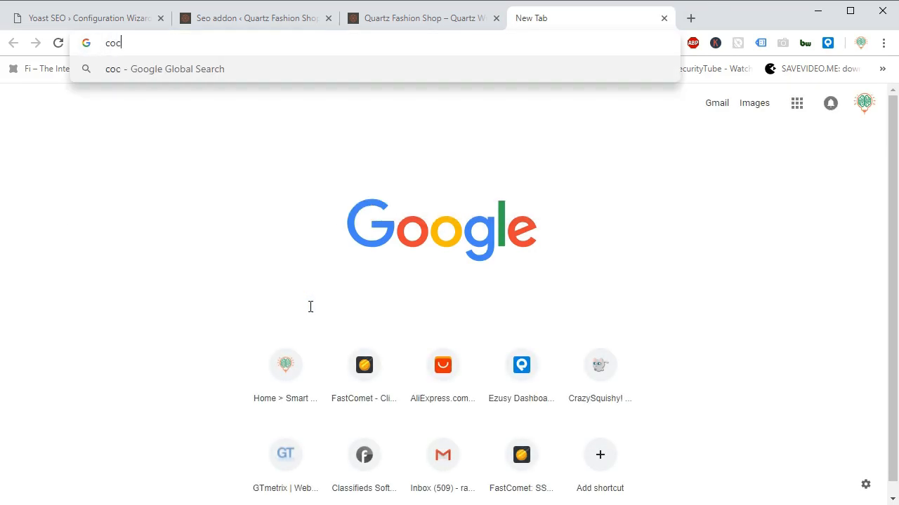
{"action": "type", "text": "a cola"}
{"action": "key", "text": "Return"}
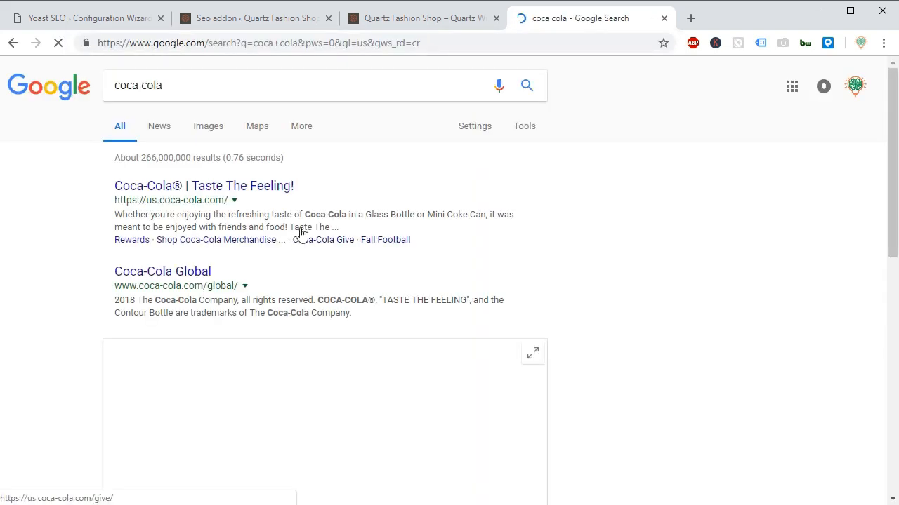
Examine the Coca-Cola Knowledge Graph Card beside the search results, and return to the wizard's company or person question.
{"action": "left_click_drag", "start_coordinate": [569, 155], "coordinate": [798, 342]}
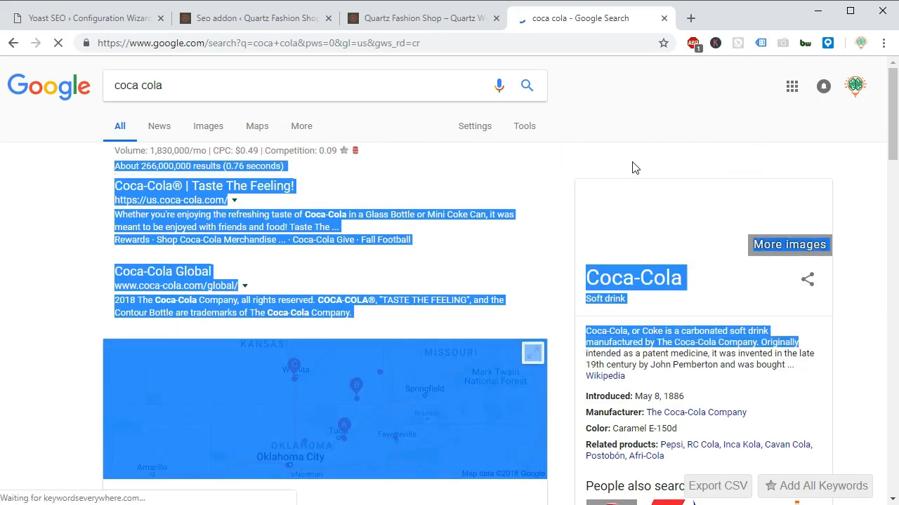
{"action": "left_click", "coordinate": [595, 146]}
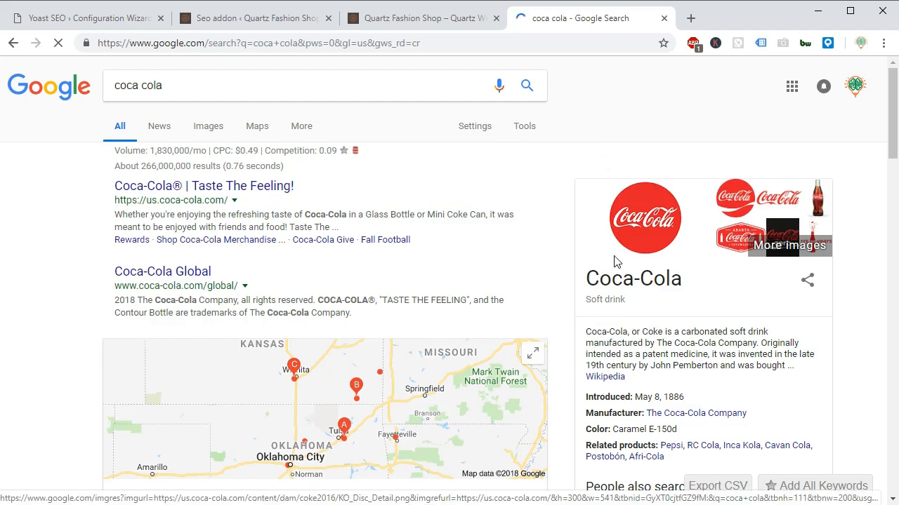
{"action": "scroll", "coordinate": [896, 151], "scroll_direction": "down", "scroll_amount": 2}
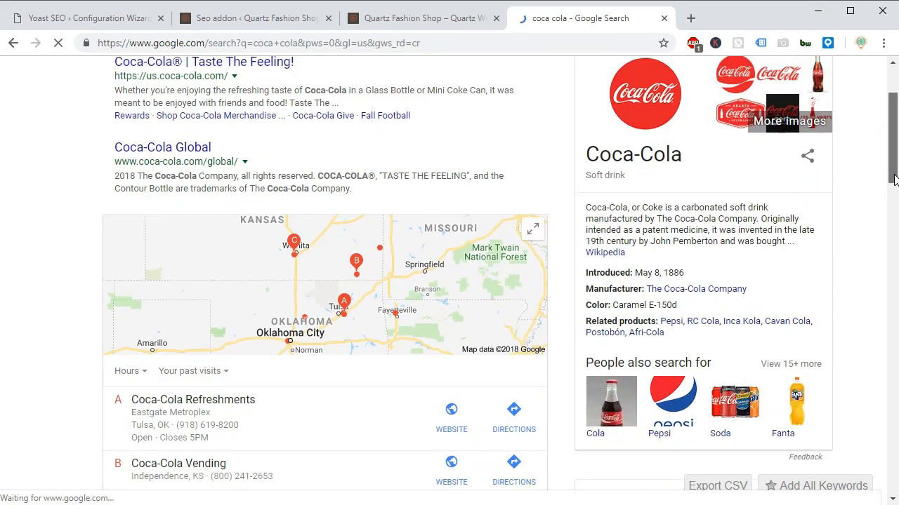
{"action": "left_click_drag", "start_coordinate": [587, 188], "coordinate": [597, 189]}
{"action": "left_click", "coordinate": [288, 66]}
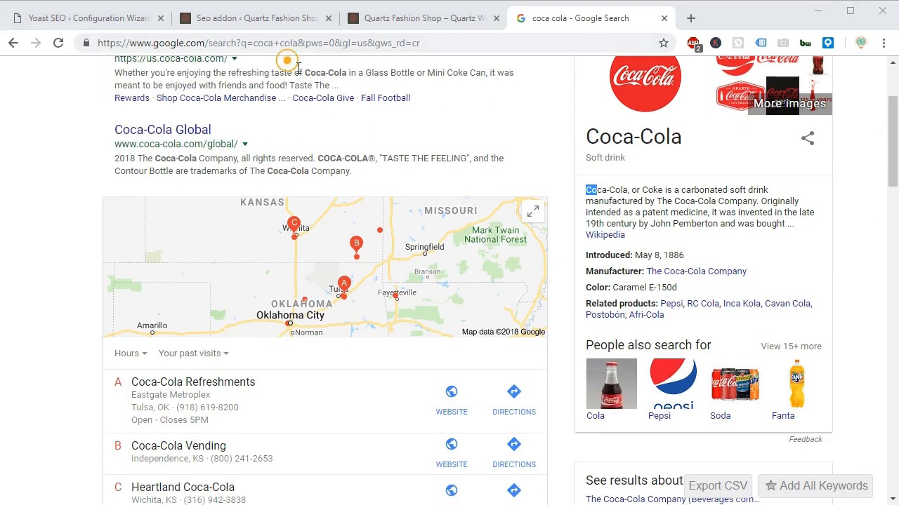
{"action": "left_click", "coordinate": [582, 189]}
{"action": "left_click_drag", "start_coordinate": [581, 189], "coordinate": [781, 303]}
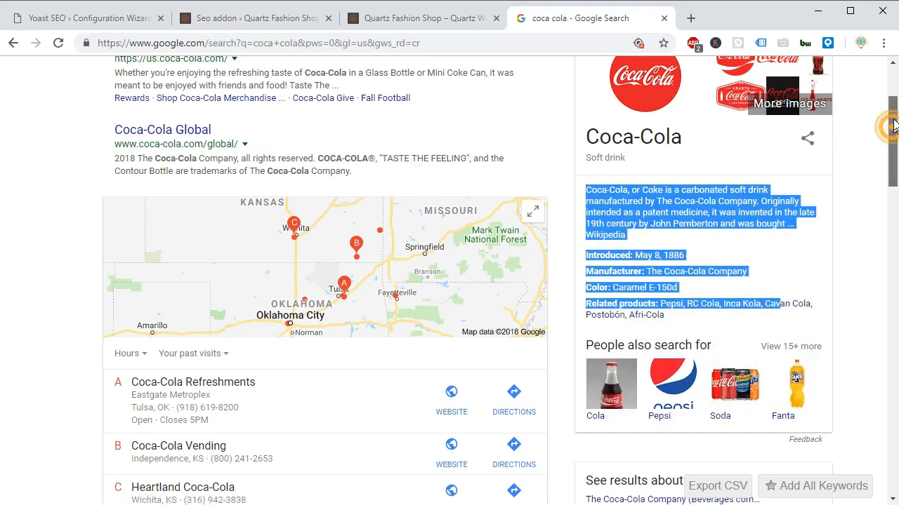
{"action": "scroll", "coordinate": [893, 134], "scroll_direction": "up", "scroll_amount": 1}
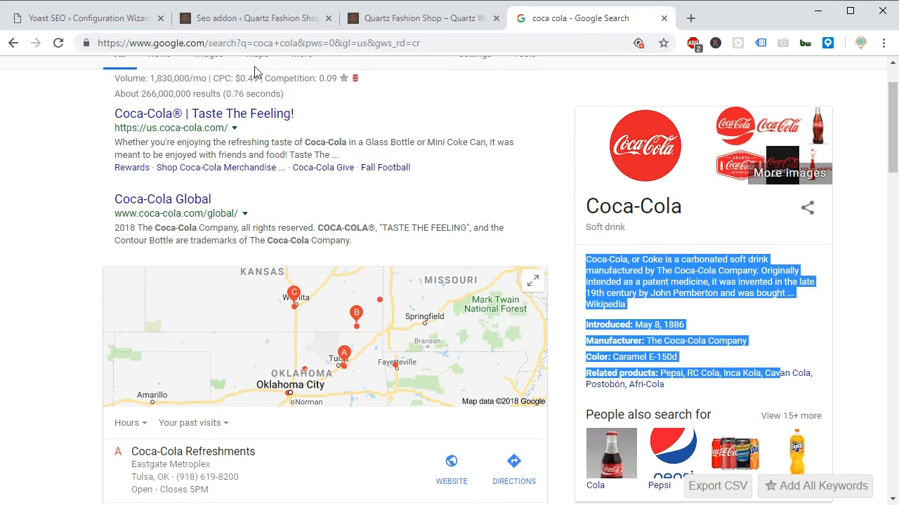
{"action": "left_click", "coordinate": [97, 19]}
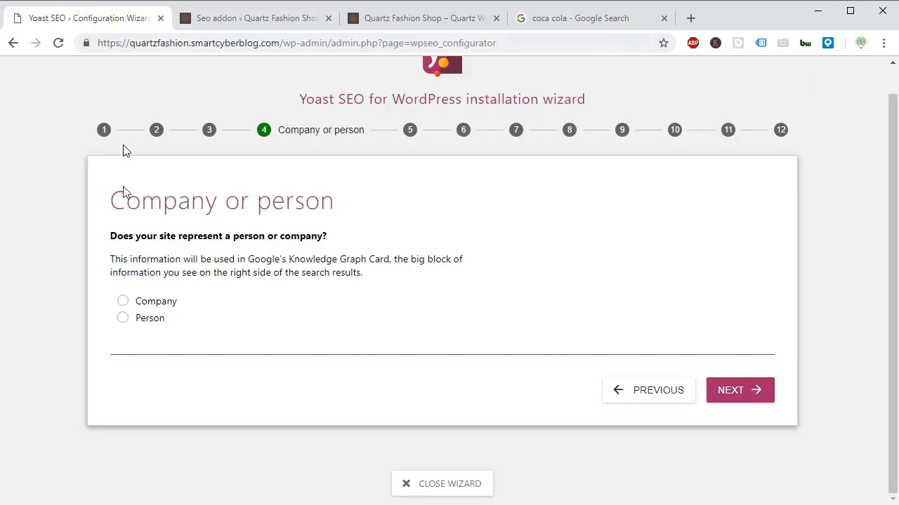
Set the wizard's company or person question to Company.
{"action": "left_click", "coordinate": [140, 302]}
{"action": "scroll", "coordinate": [142, 305], "scroll_direction": "down", "scroll_amount": 1}
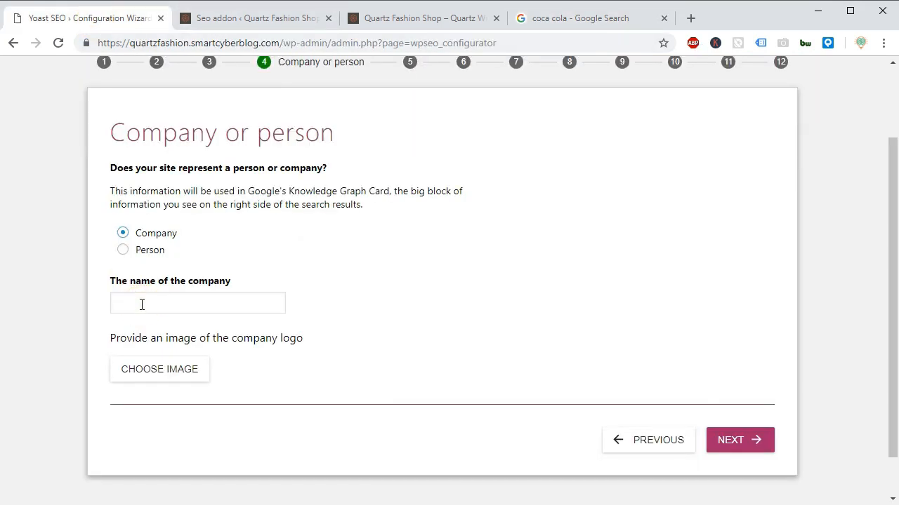
Return to the Coca-Cola search results and search Google for "Steve Jobs" instead.
{"action": "left_click", "coordinate": [588, 21]}
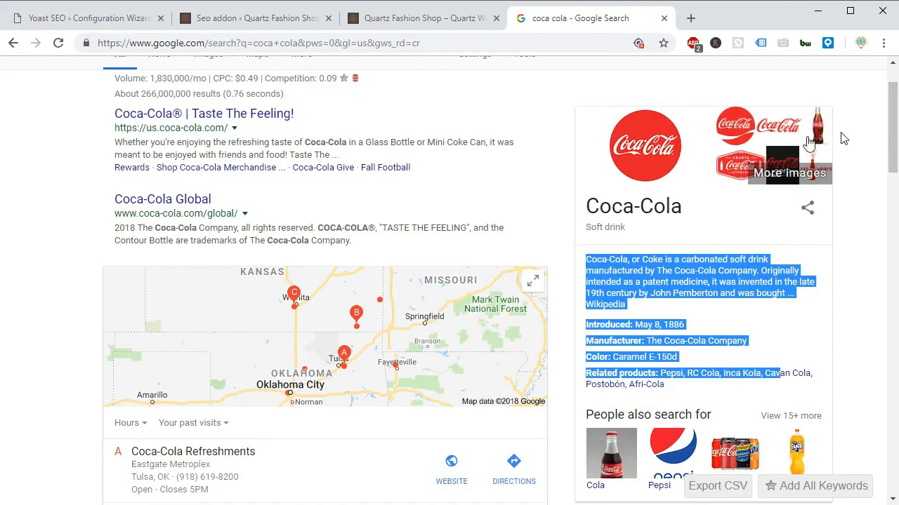
{"action": "left_click", "coordinate": [677, 197]}
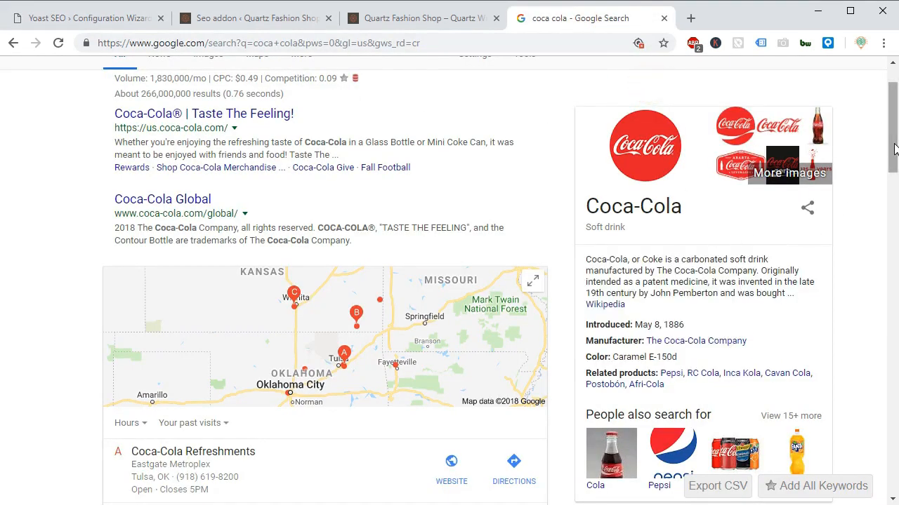
{"action": "scroll", "coordinate": [894, 148], "scroll_direction": "up", "scroll_amount": 2}
{"action": "triple_click", "coordinate": [145, 85]}
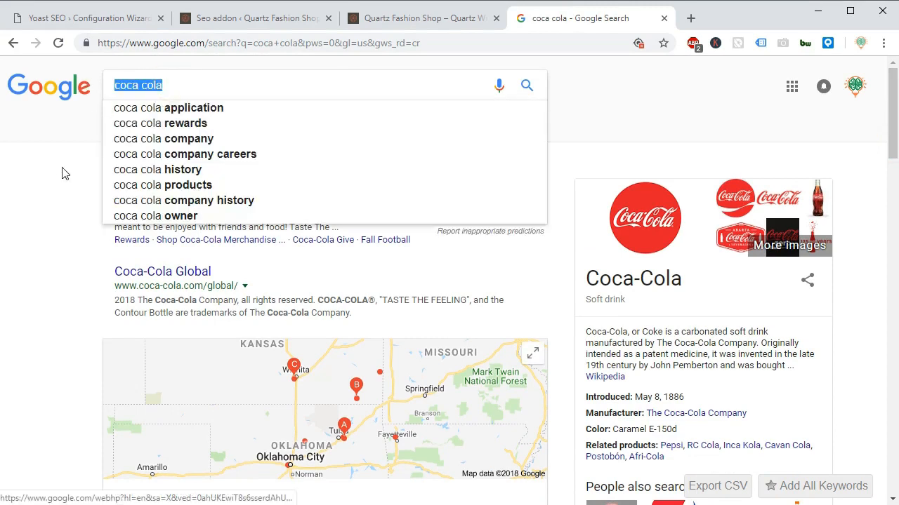
{"action": "type", "text": "Steve"}
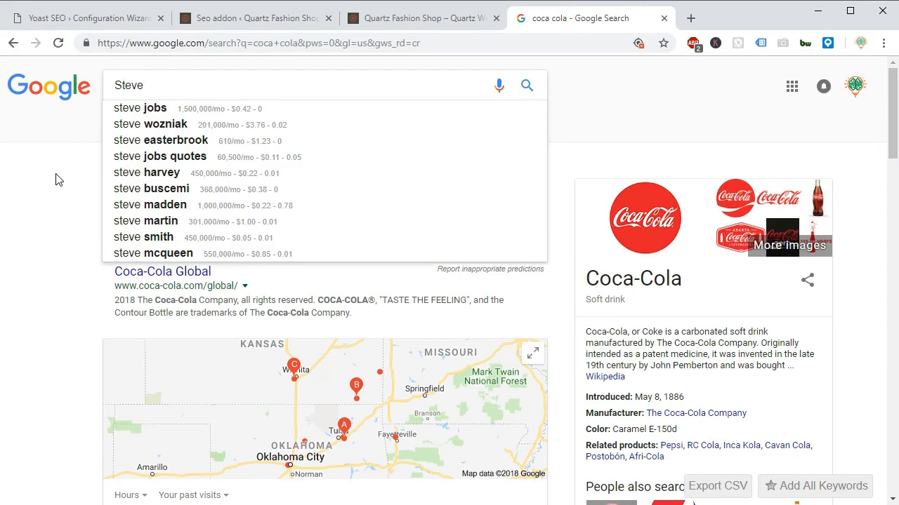
{"action": "type", "text": " Jobs"}
{"action": "key", "text": "Return"}
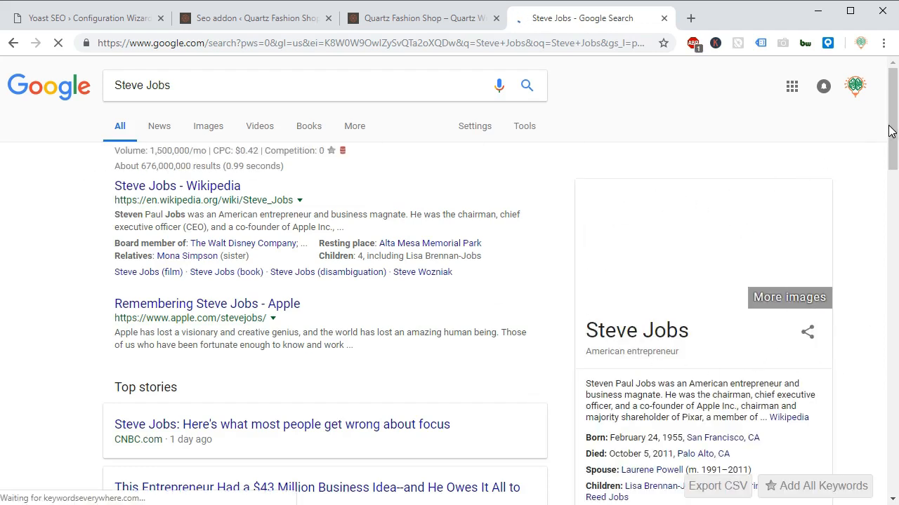
Examine the Knowledge Graph Card for Steve Jobs beside the search results.
{"action": "scroll", "coordinate": [890, 141], "scroll_direction": "down", "scroll_amount": 1}
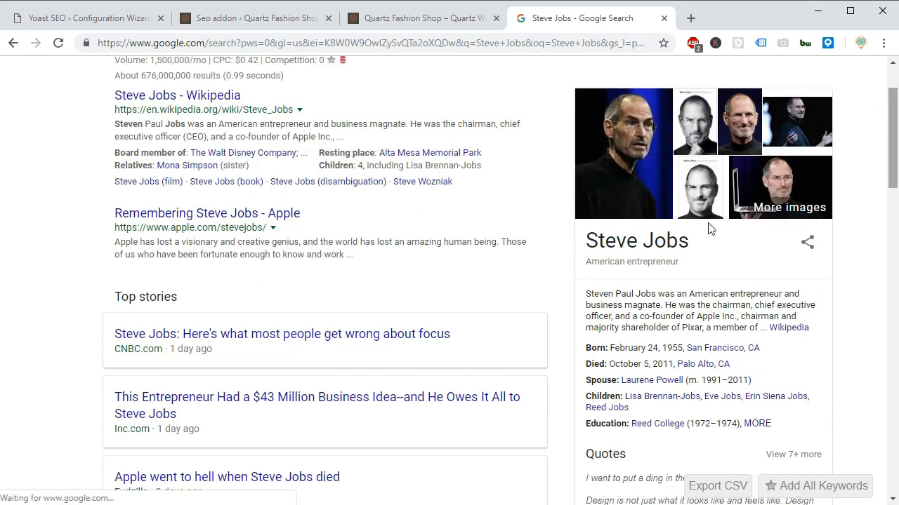
{"action": "left_click_drag", "start_coordinate": [587, 296], "coordinate": [767, 451]}
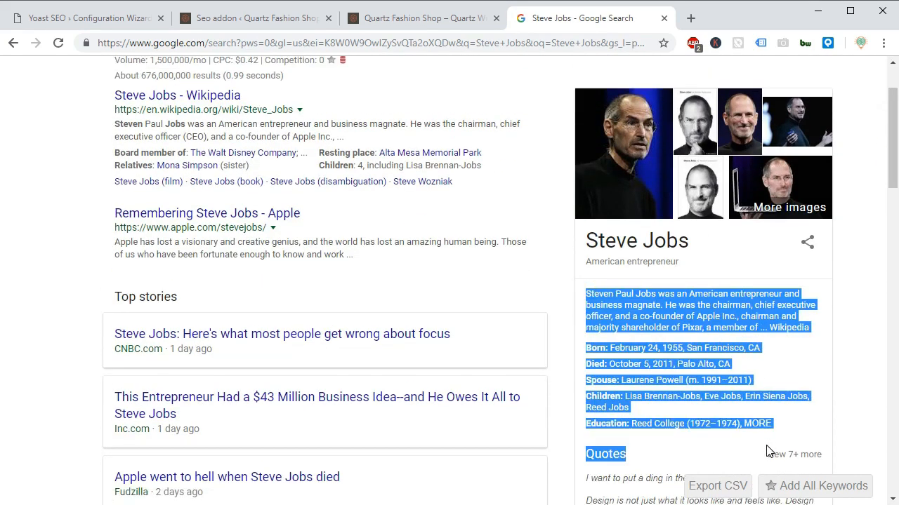
{"action": "left_click", "coordinate": [608, 247]}
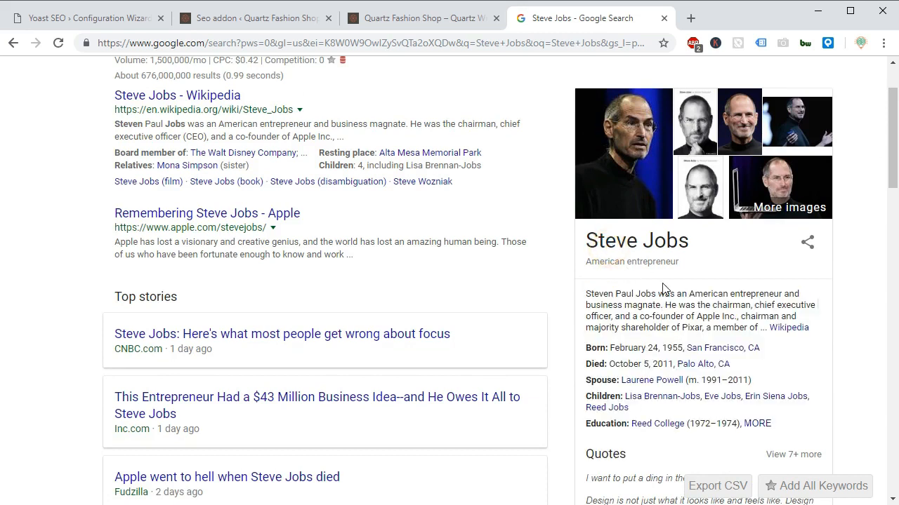
{"action": "left_click_drag", "start_coordinate": [889, 148], "coordinate": [889, 126]}
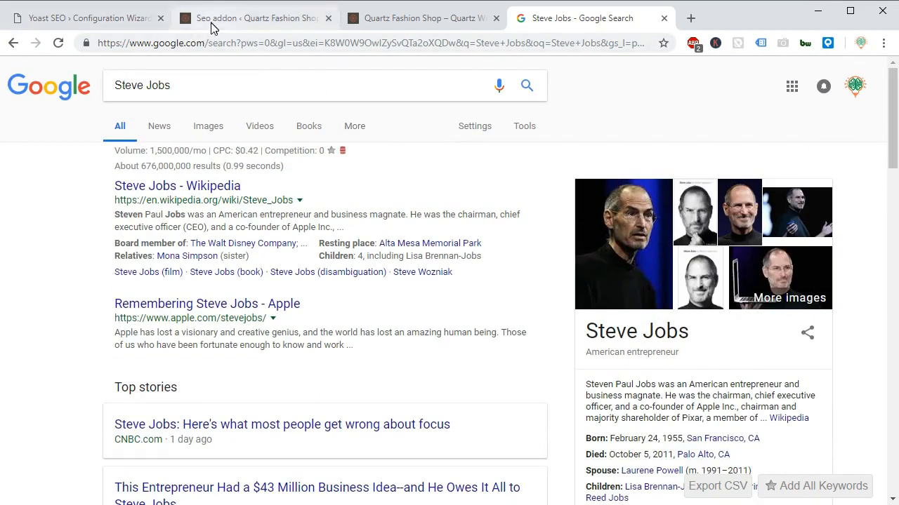
Enter "Quartz Fashion" as the company name in the wizard and choose quartz-fashion.png from the media library as the company logo.
{"action": "left_click", "coordinate": [73, 19]}
{"action": "left_click", "coordinate": [132, 300]}
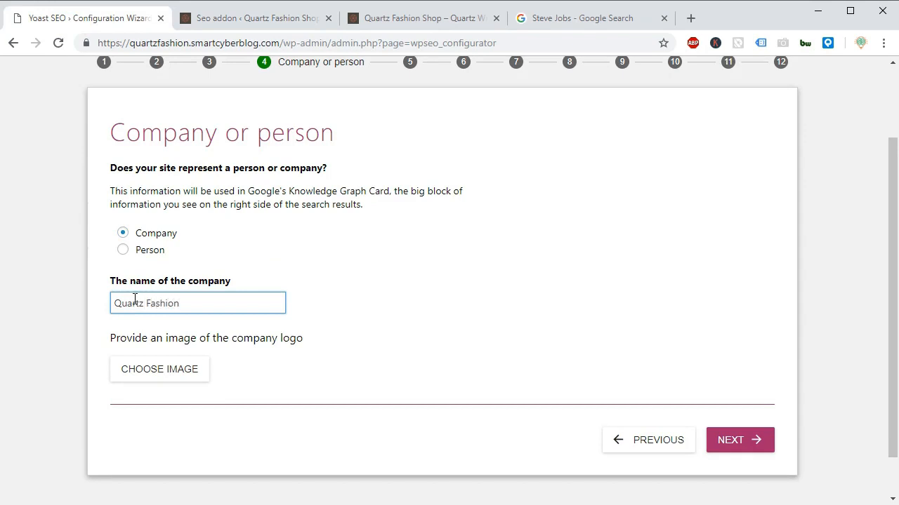
{"action": "left_click", "coordinate": [173, 375]}
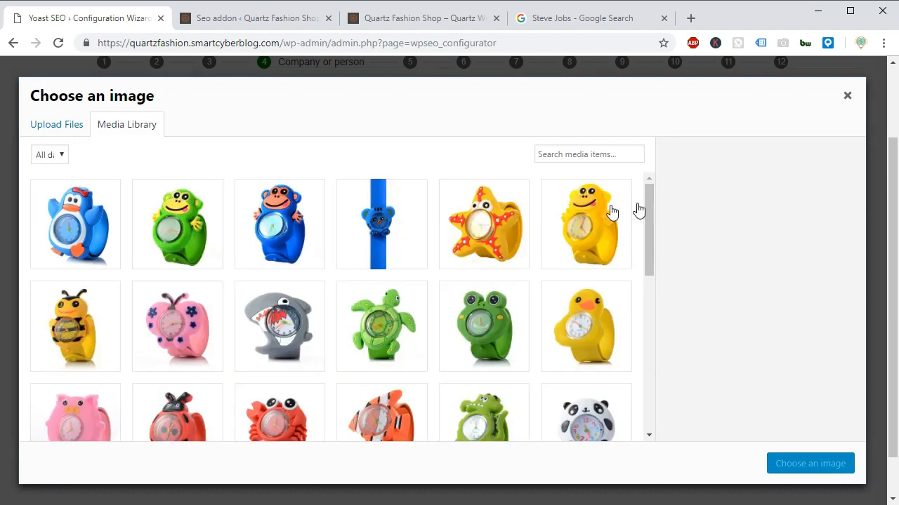
{"action": "left_click_drag", "start_coordinate": [650, 203], "coordinate": [648, 424]}
{"action": "left_click_drag", "start_coordinate": [648, 357], "coordinate": [648, 403]}
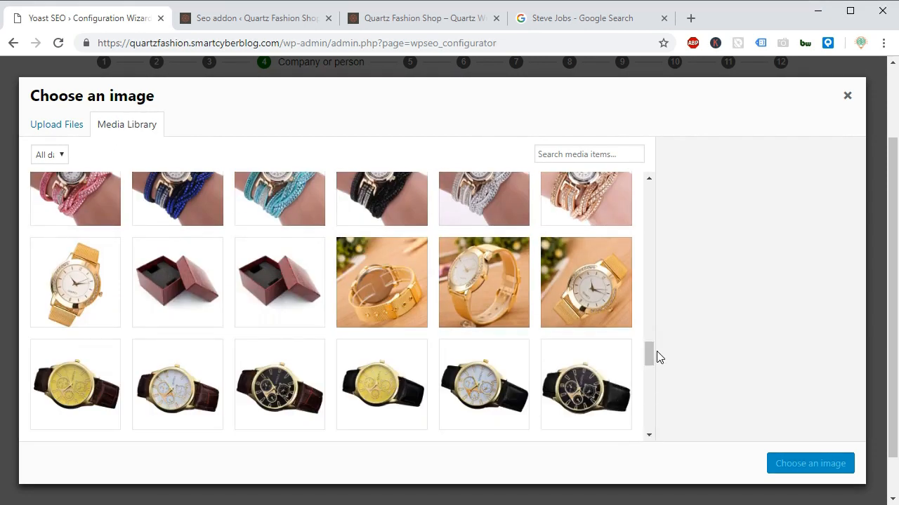
{"action": "left_click_drag", "start_coordinate": [648, 354], "coordinate": [637, 442]}
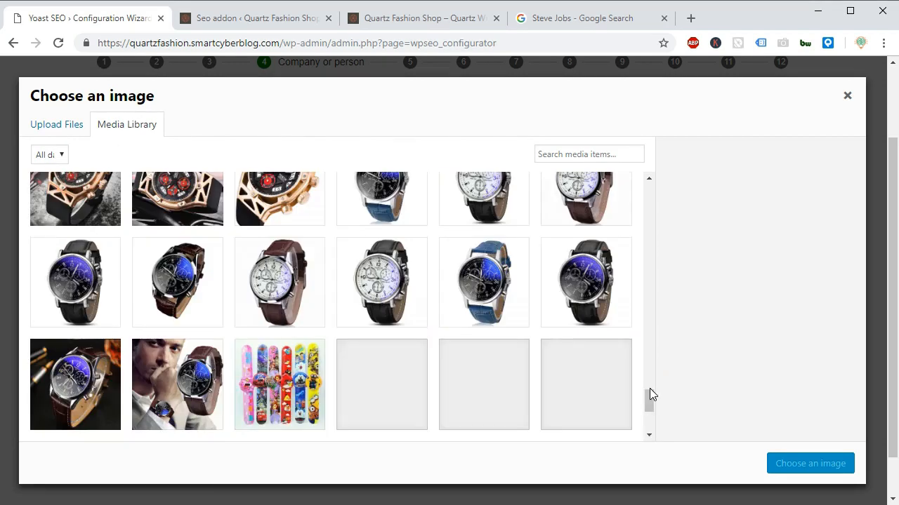
{"action": "left_click_drag", "start_coordinate": [651, 401], "coordinate": [642, 445]}
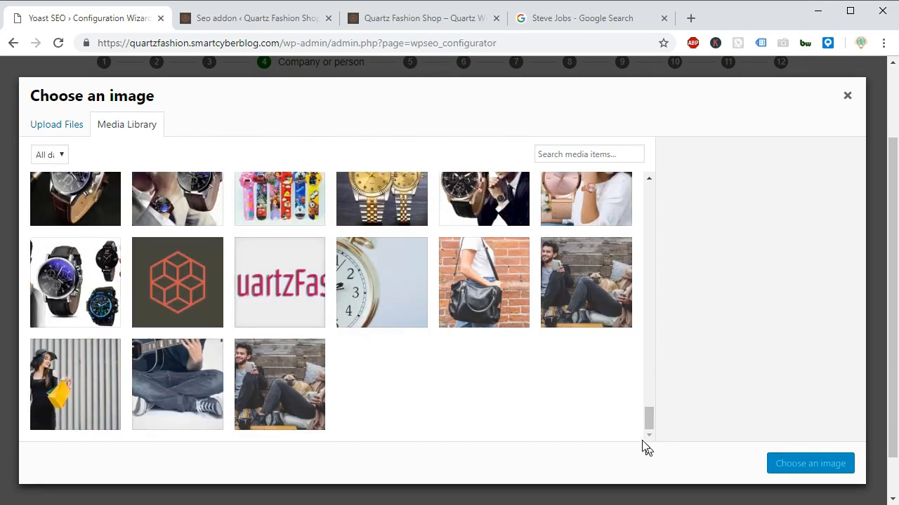
{"action": "left_click", "coordinate": [284, 287]}
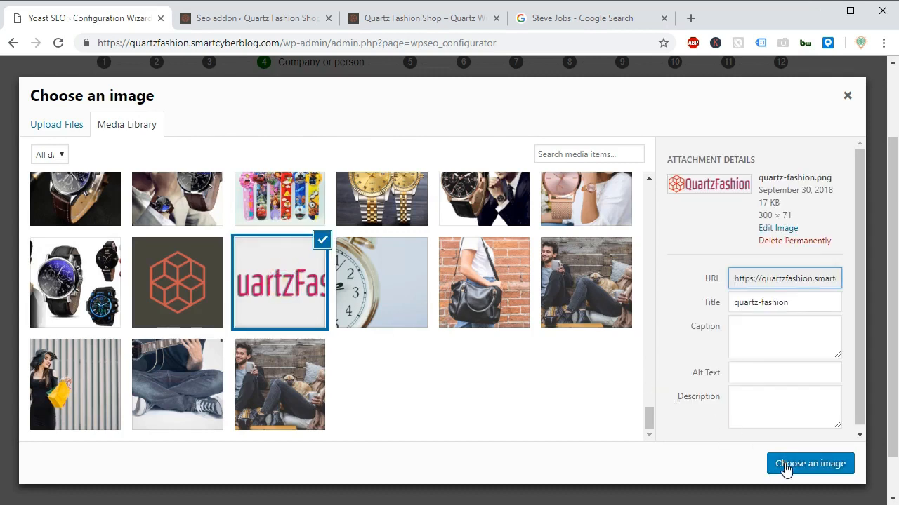
{"action": "left_click", "coordinate": [783, 469]}
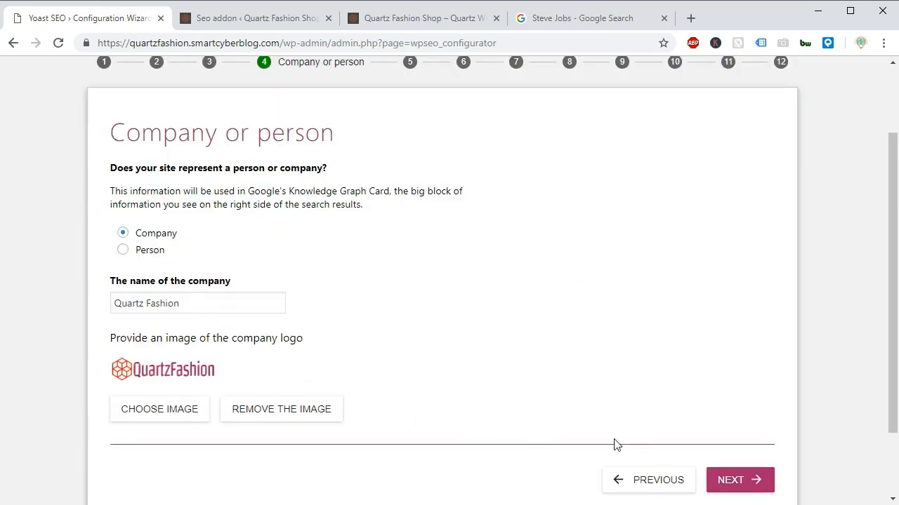
{"action": "left_click", "coordinate": [743, 483]}
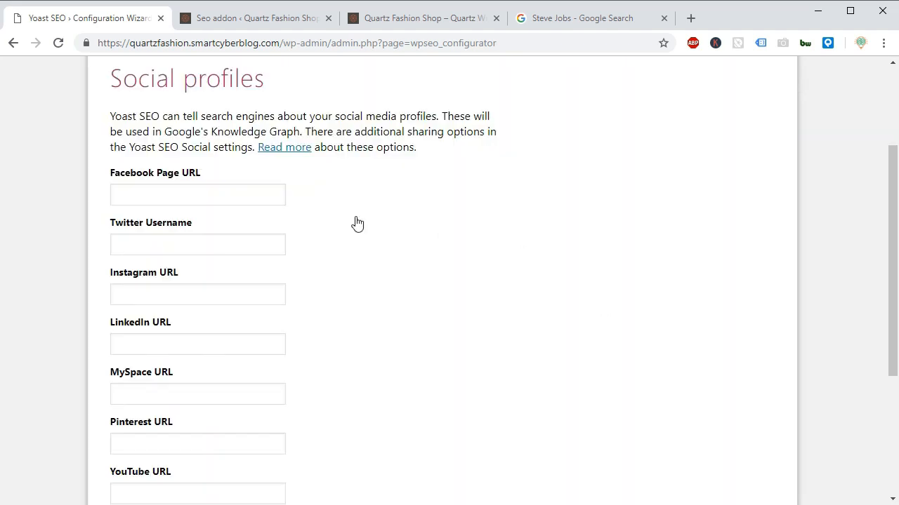
{"action": "left_click", "coordinate": [234, 195]}
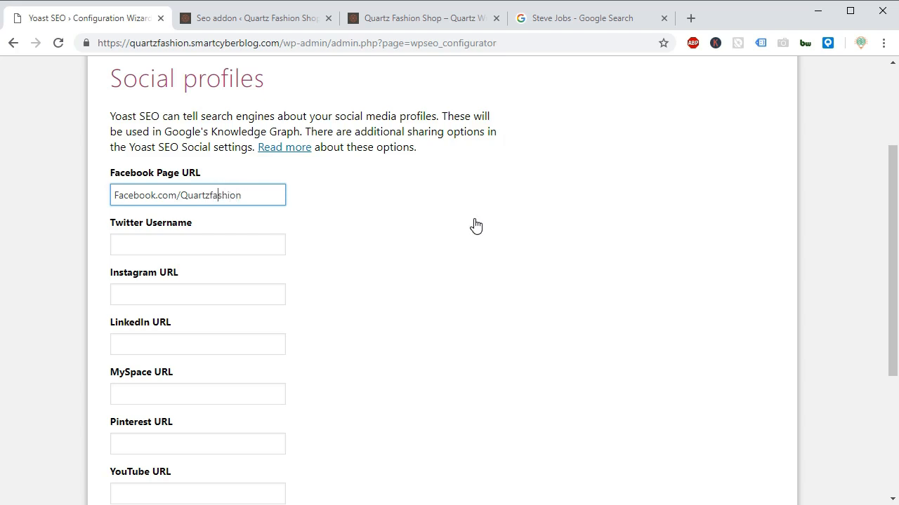
{"action": "type", "text": "http"}
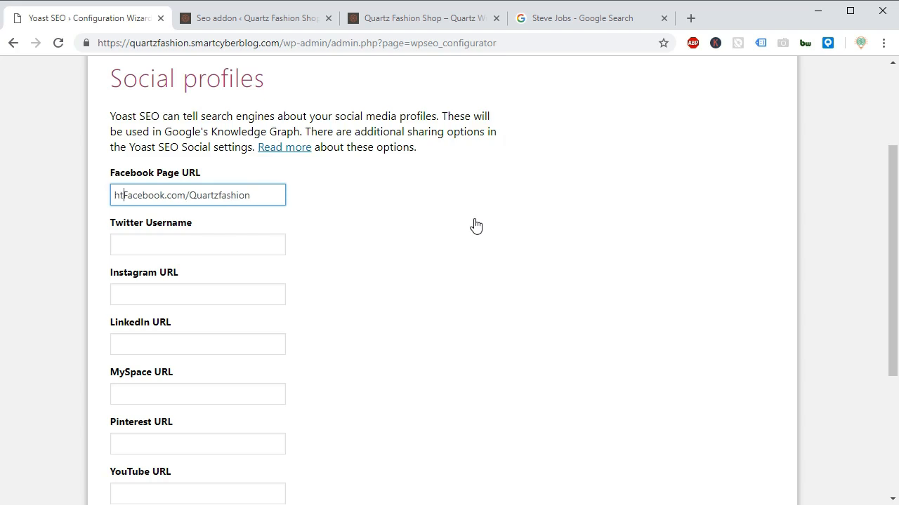
{"action": "type", "text": "s://"}
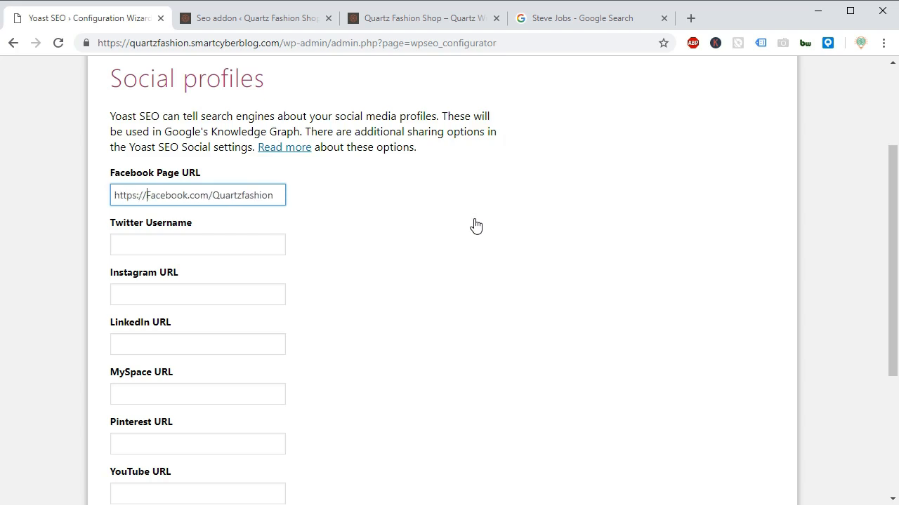
{"action": "left_click", "coordinate": [197, 243]}
{"action": "left_click", "coordinate": [177, 306]}
{"action": "left_click", "coordinate": [177, 297]}
{"action": "left_click", "coordinate": [198, 347]}
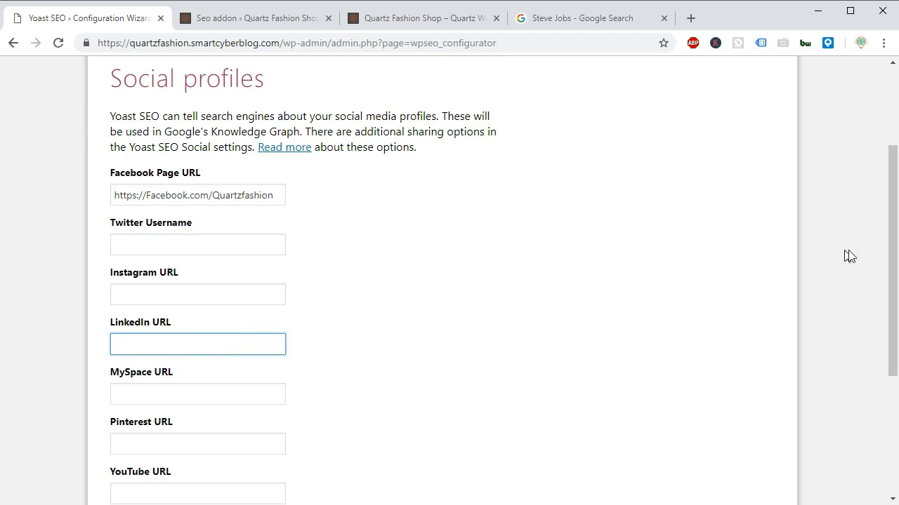
{"action": "left_click_drag", "start_coordinate": [893, 285], "coordinate": [890, 371]}
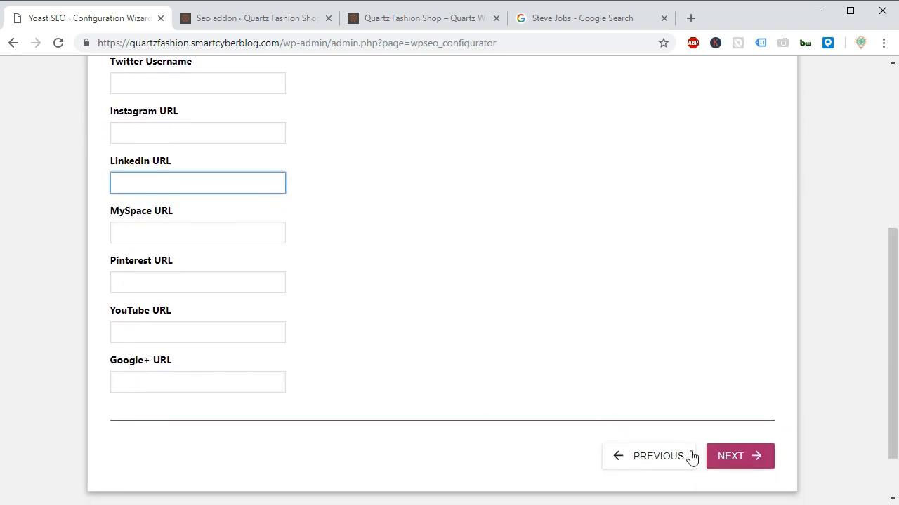
{"action": "left_click", "coordinate": [754, 460]}
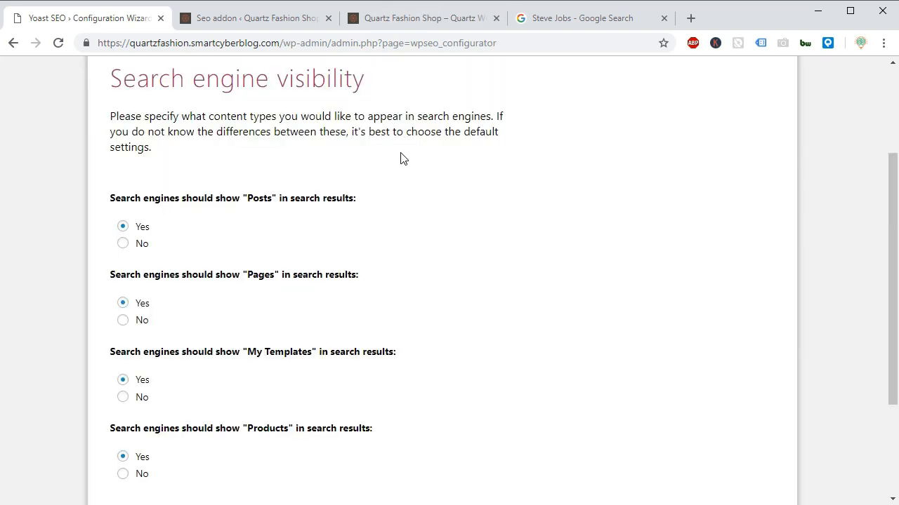
Read the search engine visibility instructions and set "My Templates" to No for showing in search results.
{"action": "left_click_drag", "start_coordinate": [112, 77], "coordinate": [381, 80]}
{"action": "left_click_drag", "start_coordinate": [110, 120], "coordinate": [531, 155]}
{"action": "left_click_drag", "start_coordinate": [247, 353], "coordinate": [321, 362]}
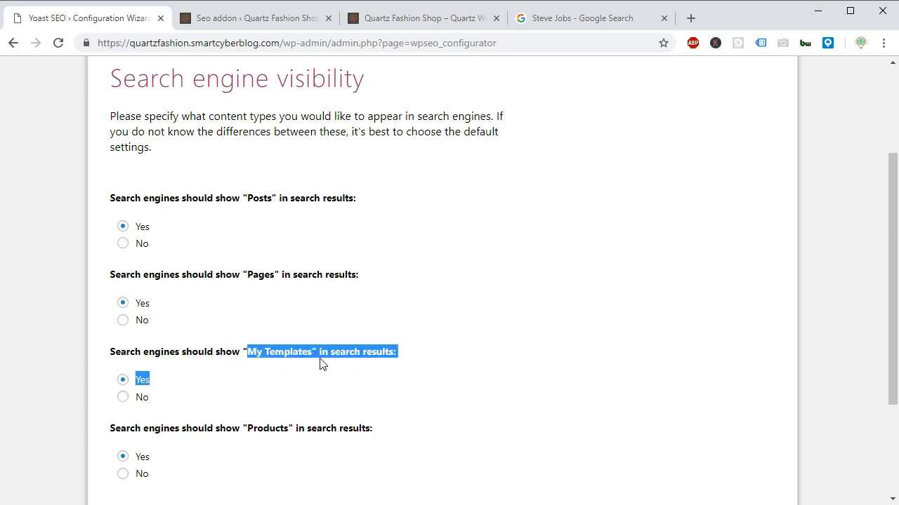
{"action": "left_click", "coordinate": [122, 398]}
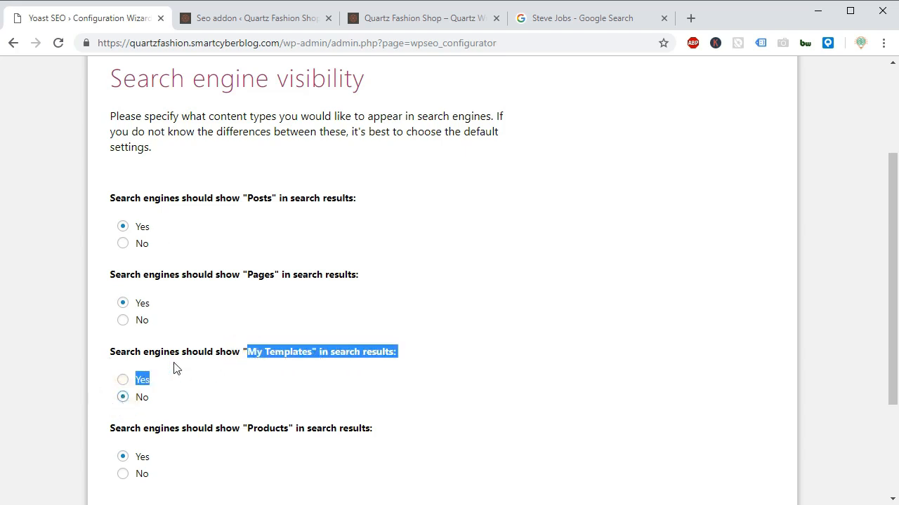
{"action": "left_click", "coordinate": [342, 370]}
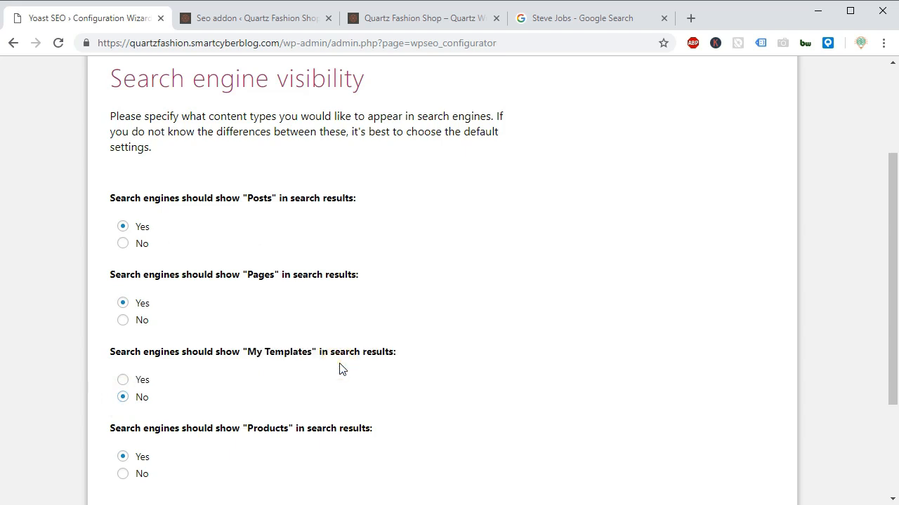
{"action": "scroll", "coordinate": [509, 317], "scroll_direction": "down", "scroll_amount": 2}
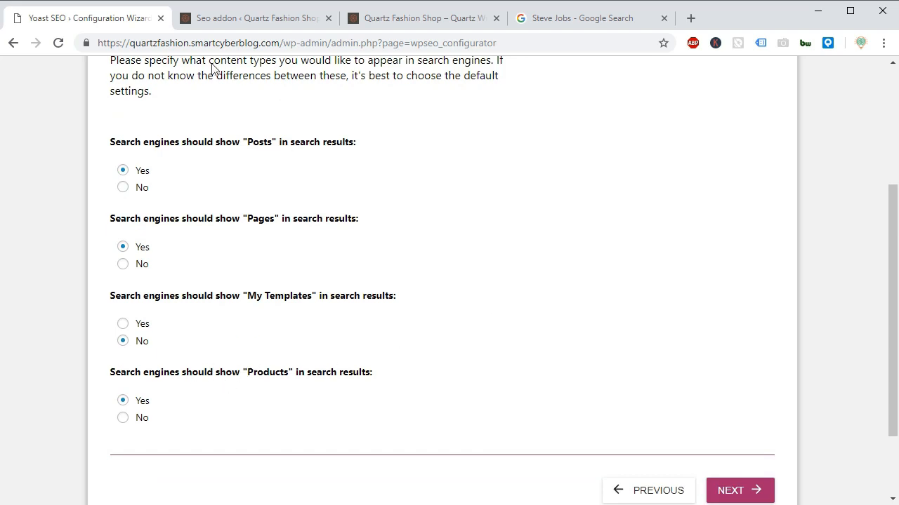
Check the WordPress admin sections on the Seo addon page, and return to the wizard to continue with "My Templates" kept at No.
{"action": "left_click", "coordinate": [245, 19]}
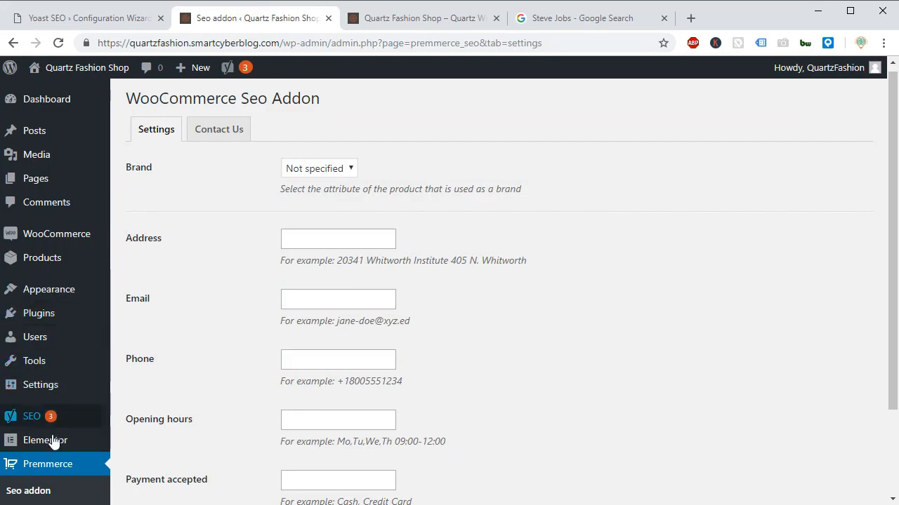
{"action": "mouse_move", "coordinate": [56, 440]}
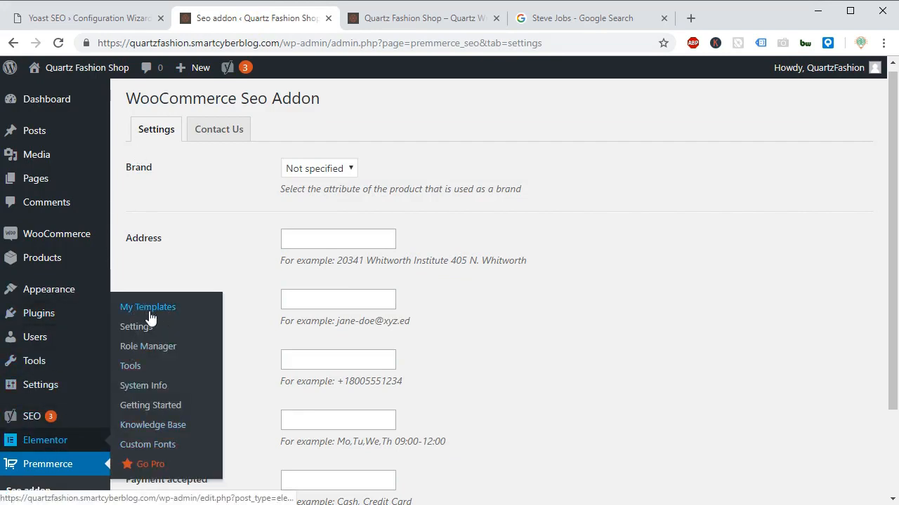
{"action": "left_click", "coordinate": [104, 17]}
{"action": "left_click_drag", "start_coordinate": [244, 296], "coordinate": [351, 323]}
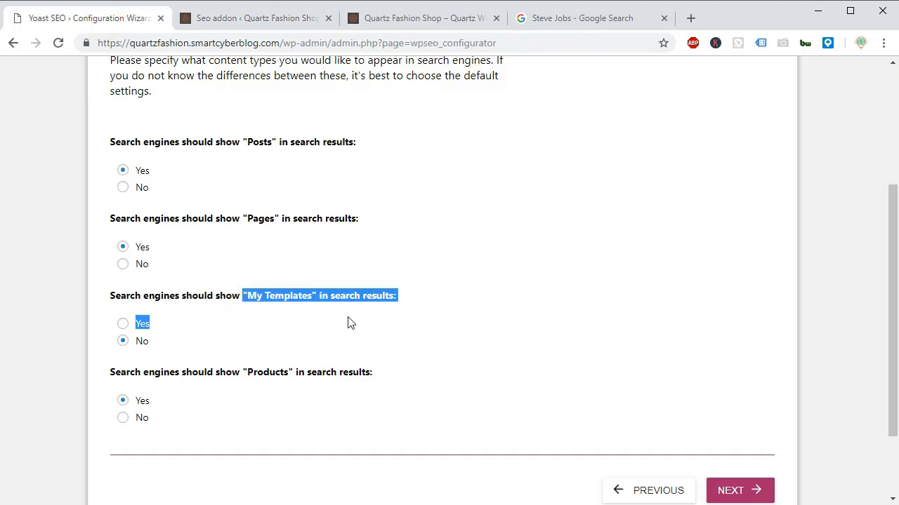
{"action": "left_click", "coordinate": [147, 349]}
{"action": "left_click", "coordinate": [711, 484]}
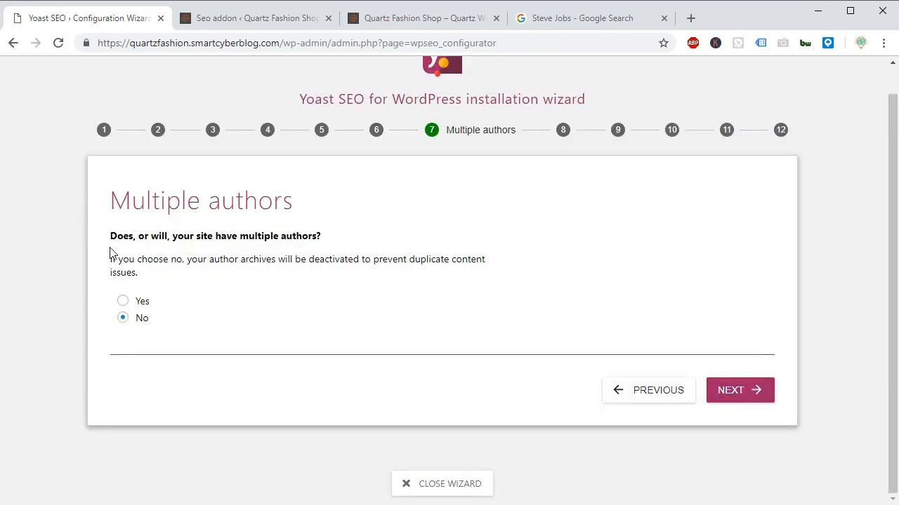
Read the wizard's multiple authors question and its note on deactivating author archives.
{"action": "left_click_drag", "start_coordinate": [111, 240], "coordinate": [335, 249]}
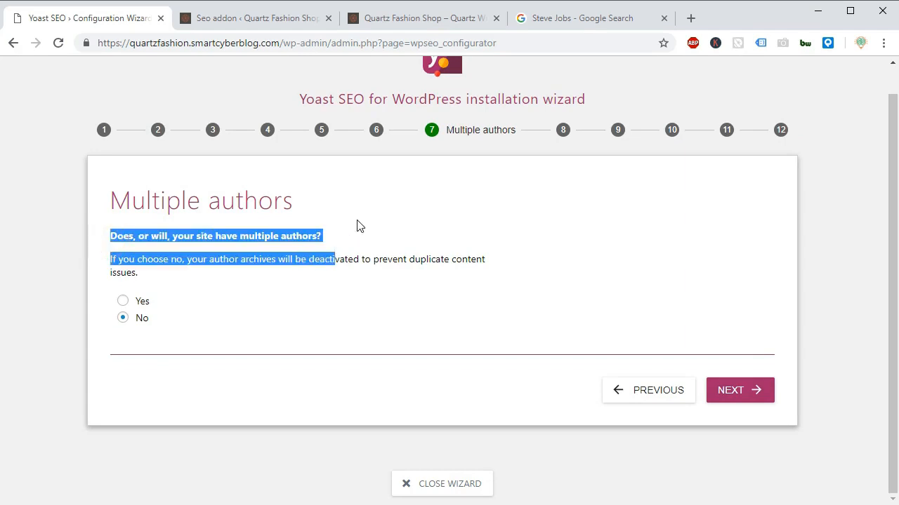
{"action": "left_click", "coordinate": [357, 222]}
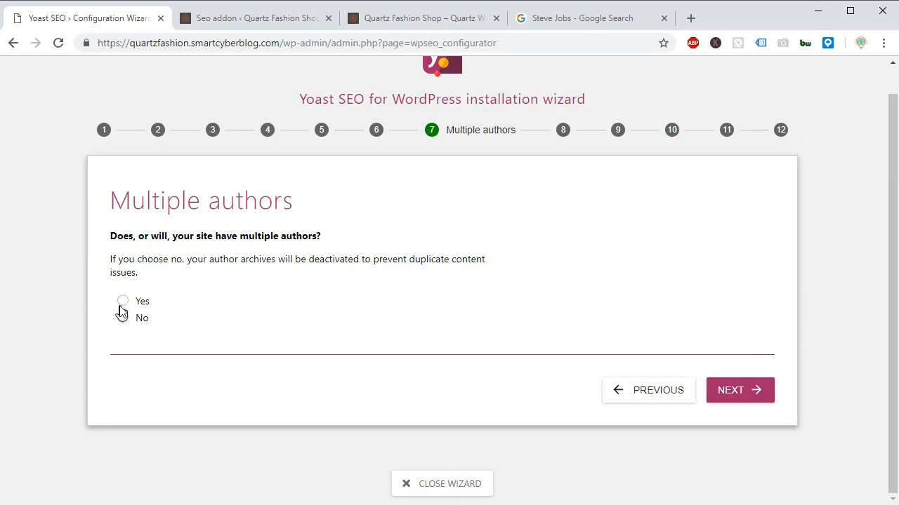
{"action": "left_click_drag", "start_coordinate": [193, 266], "coordinate": [321, 274]}
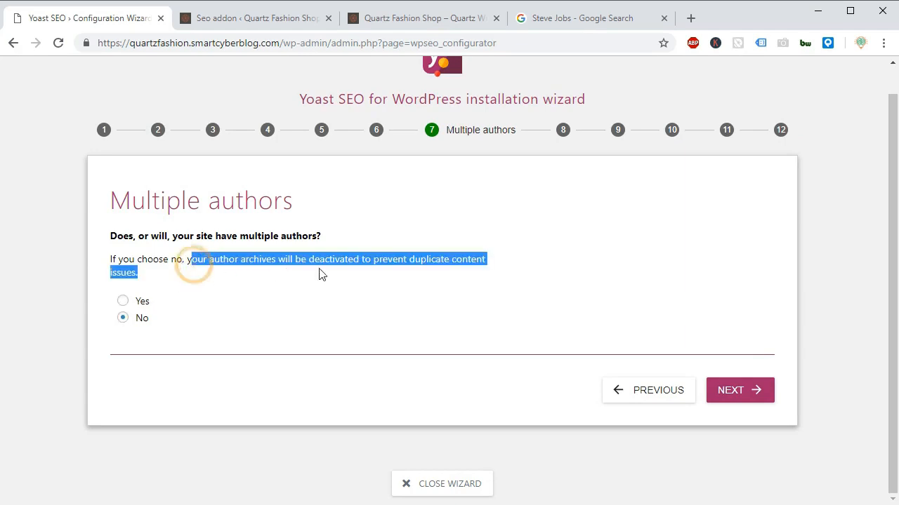
{"action": "left_click", "coordinate": [339, 303]}
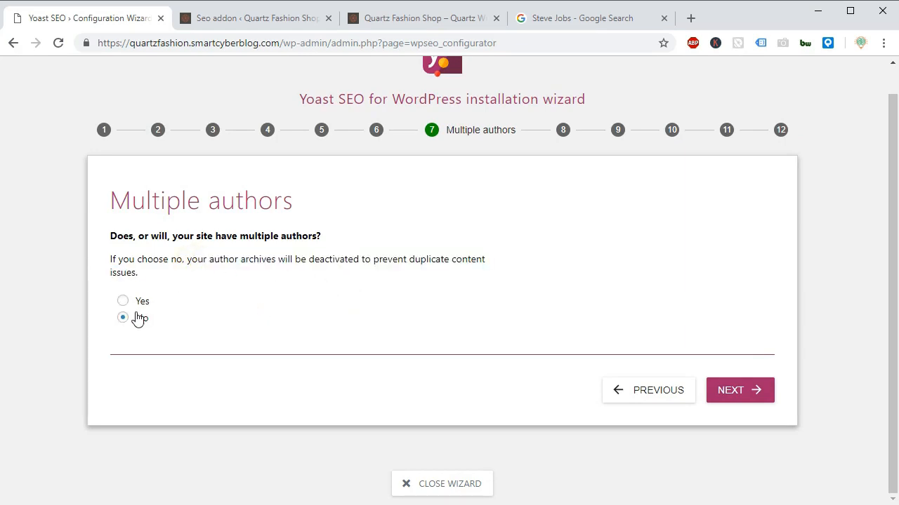
Keep the multiple authors answer at No, continue the wizard, and review the Google Search Console authorization instructions.
{"action": "left_click", "coordinate": [742, 391]}
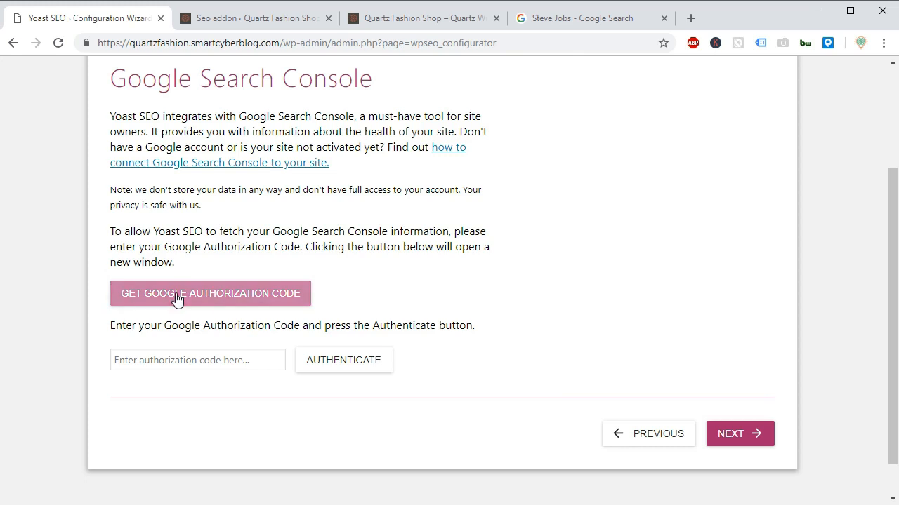
{"action": "left_click_drag", "start_coordinate": [888, 201], "coordinate": [877, 175]}
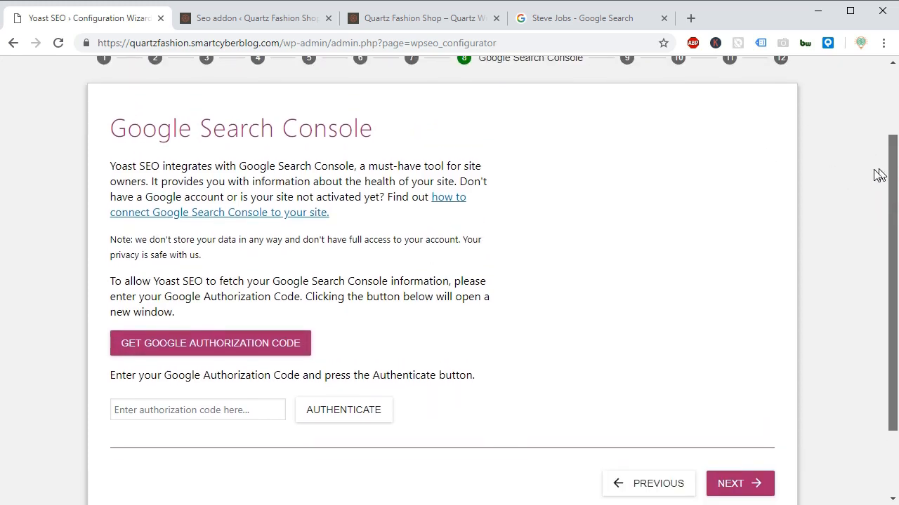
Switch to the Google results page and search for "google webmaster".
{"action": "left_click", "coordinate": [568, 21]}
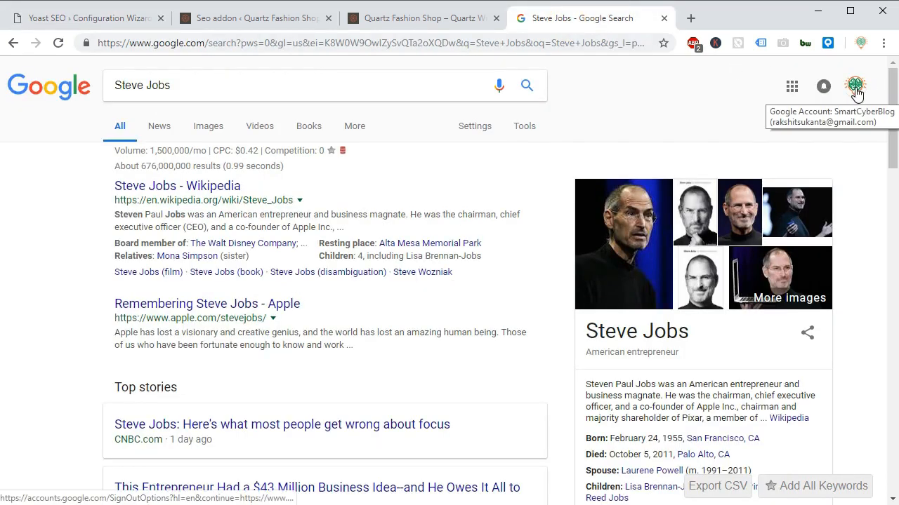
{"action": "triple_click", "coordinate": [242, 86]}
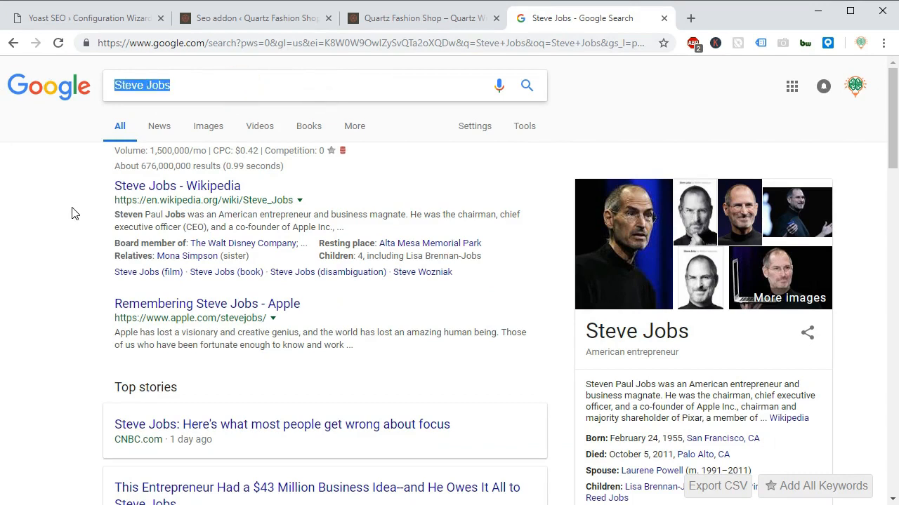
{"action": "type", "text": "google "}
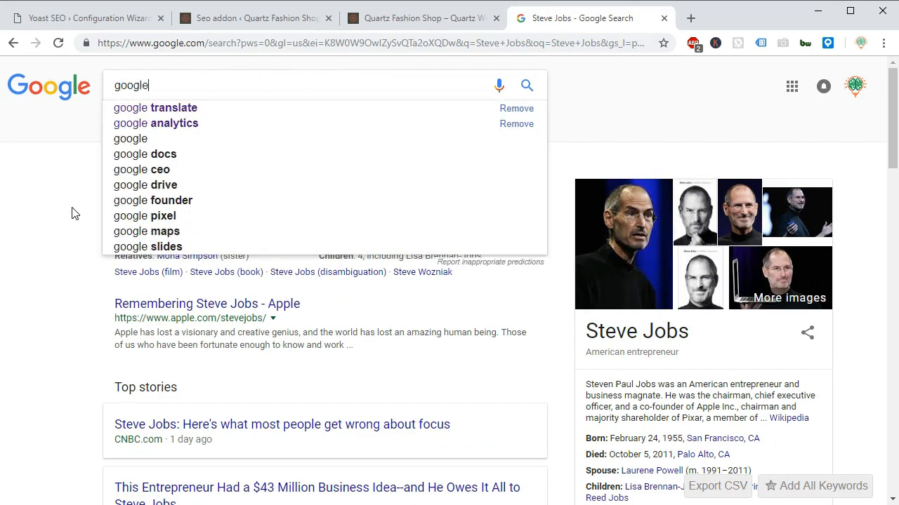
{"action": "type", "text": "web"}
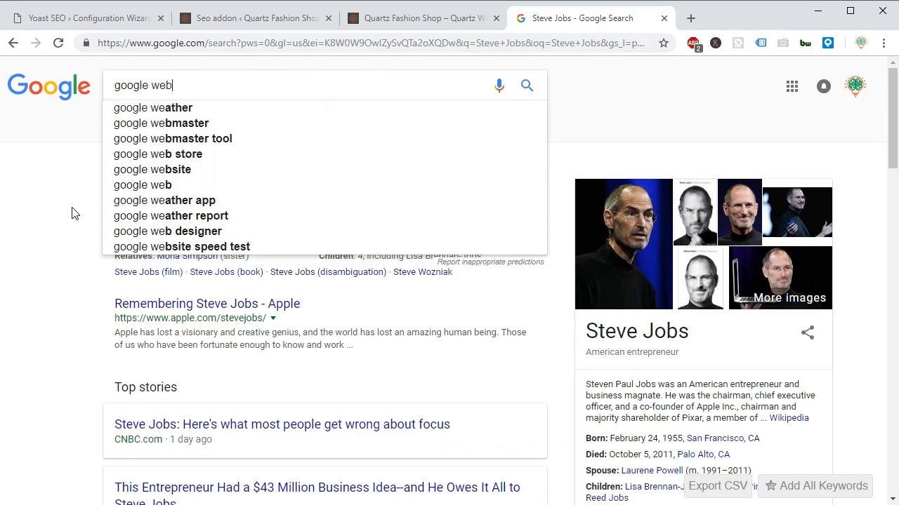
{"action": "type", "text": "mas"}
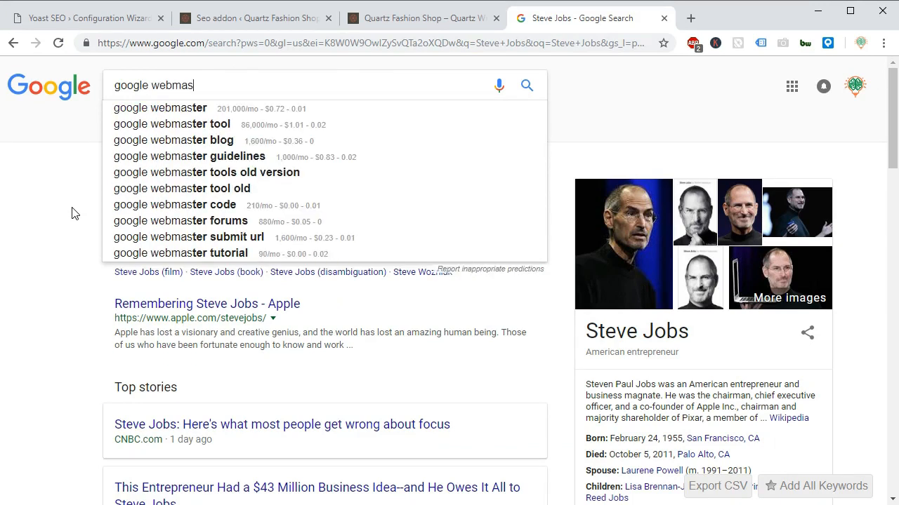
{"action": "type", "text": "ter"}
{"action": "key", "text": "Return"}
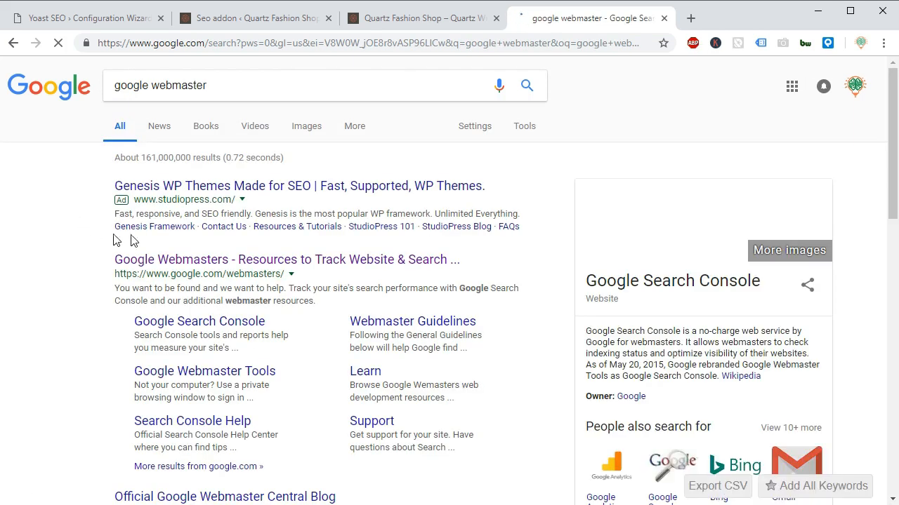
Open Search Console through the Google Webmasters site, dismiss its welcome message, and open the form for adding a property.
{"action": "left_click", "coordinate": [235, 261]}
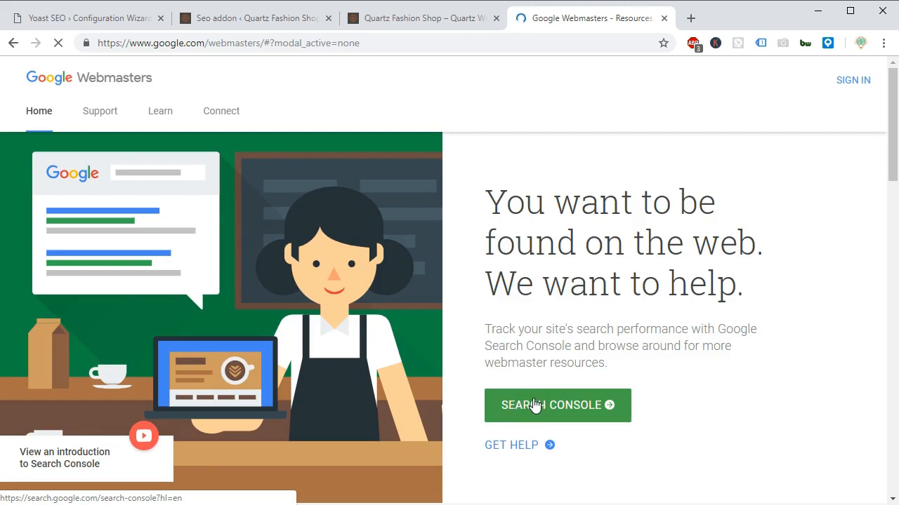
{"action": "left_click", "coordinate": [533, 405]}
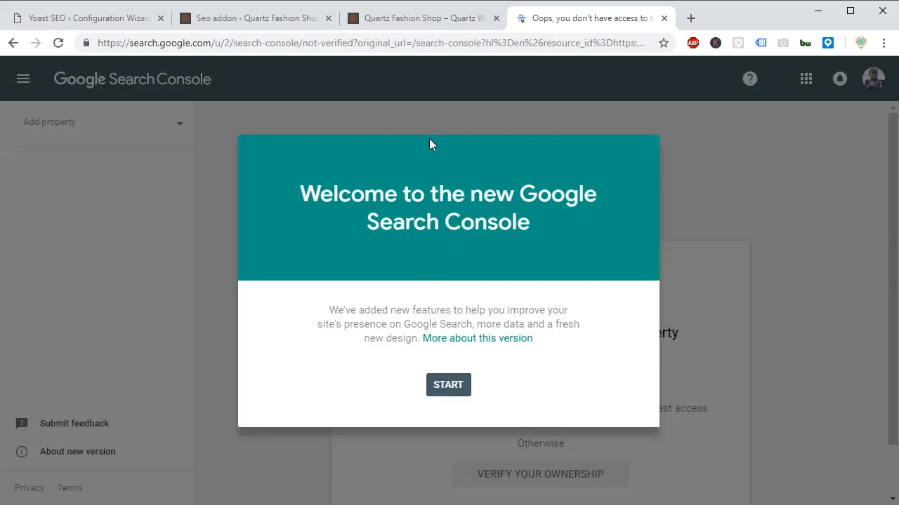
{"action": "left_click", "coordinate": [446, 390]}
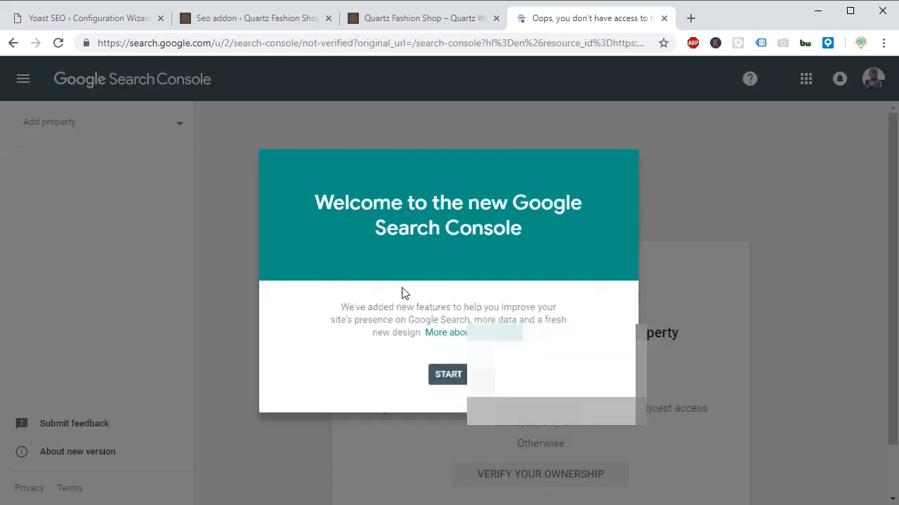
{"action": "left_click_drag", "start_coordinate": [890, 200], "coordinate": [881, 155]}
{"action": "left_click", "coordinate": [175, 134]}
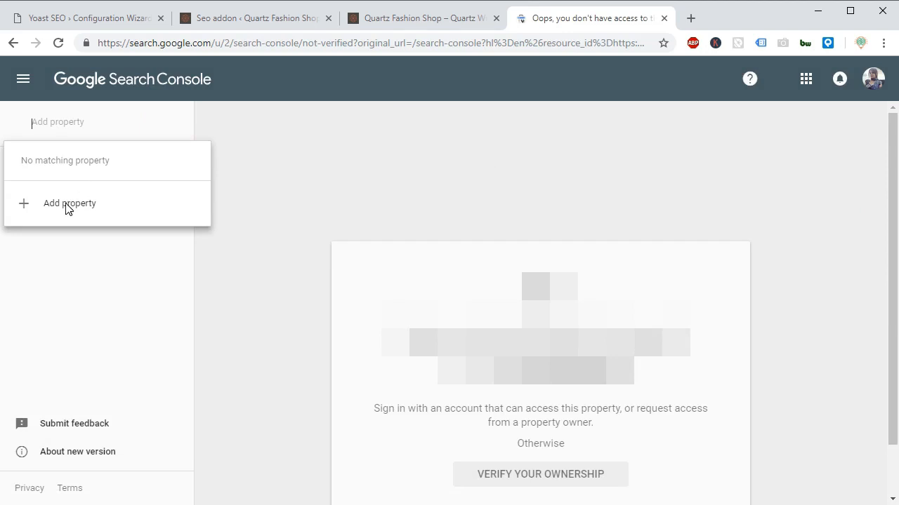
{"action": "left_click", "coordinate": [67, 204]}
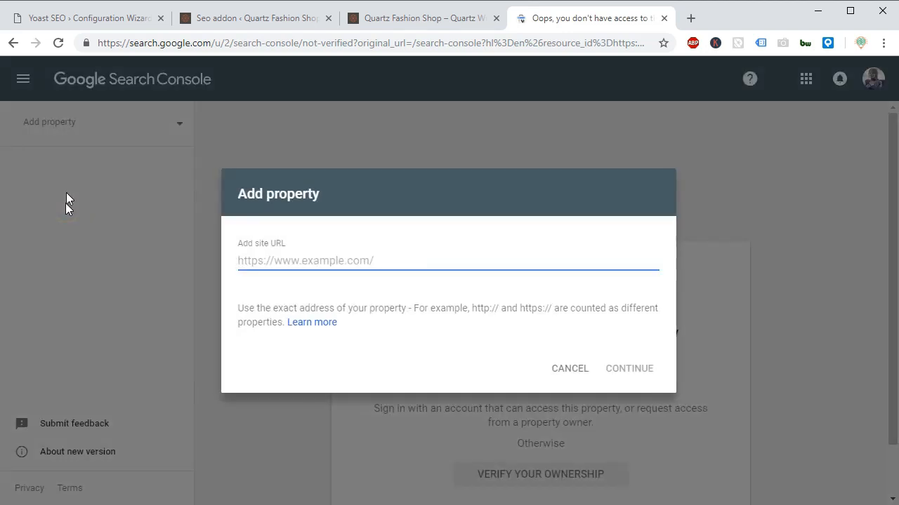
{"action": "left_click", "coordinate": [70, 21]}
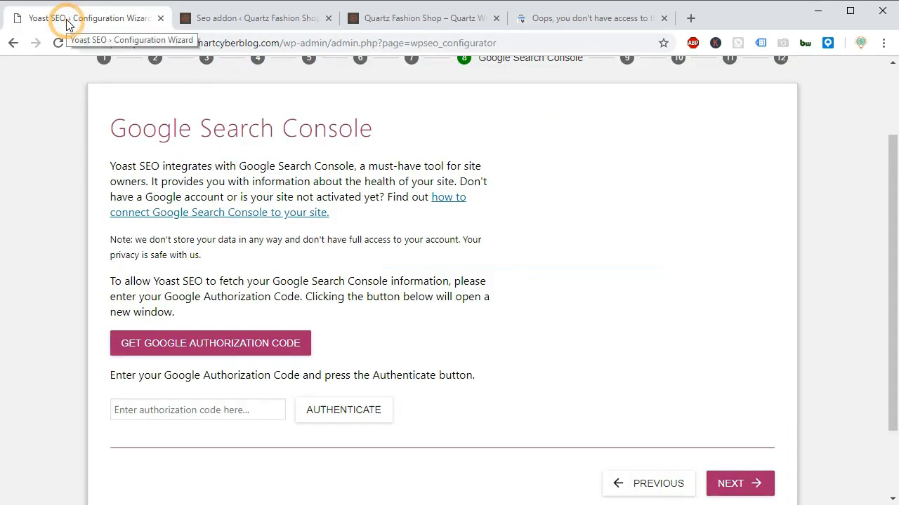
{"action": "left_click", "coordinate": [401, 20]}
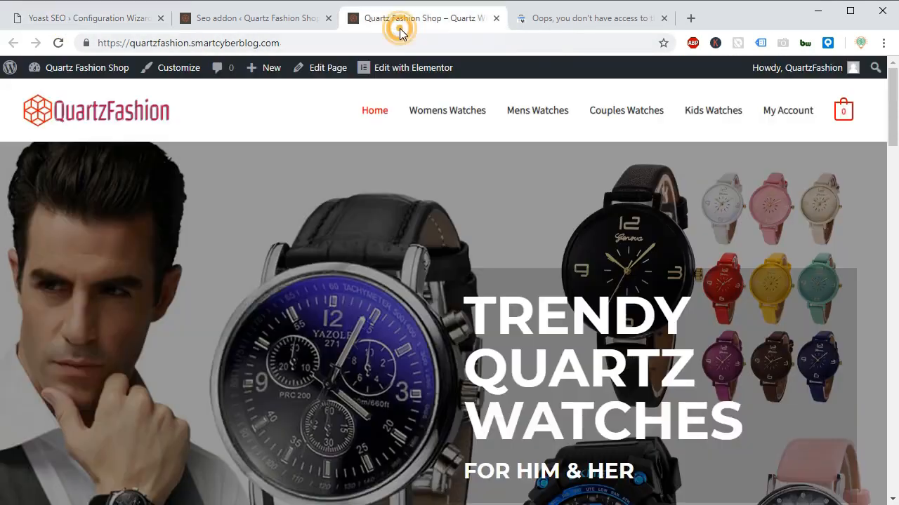
{"action": "right_click", "coordinate": [227, 47]}
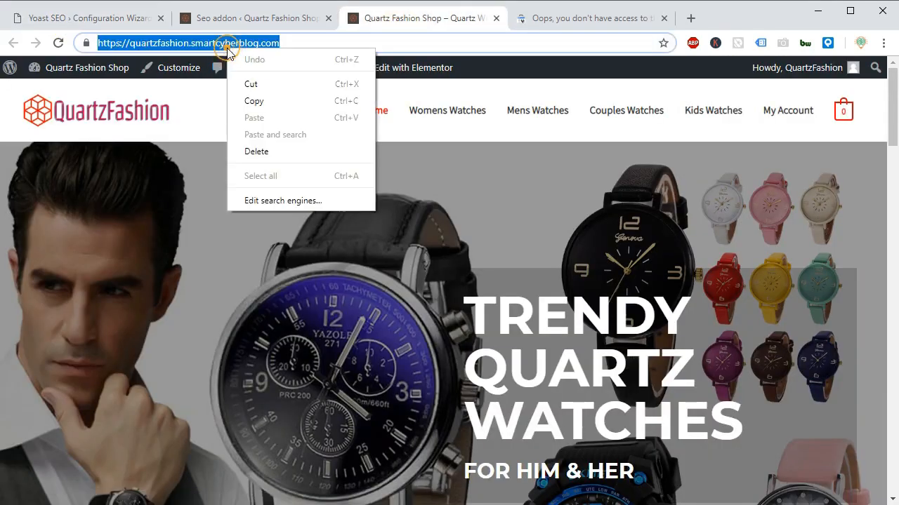
{"action": "left_click", "coordinate": [247, 100]}
{"action": "left_click", "coordinate": [583, 21]}
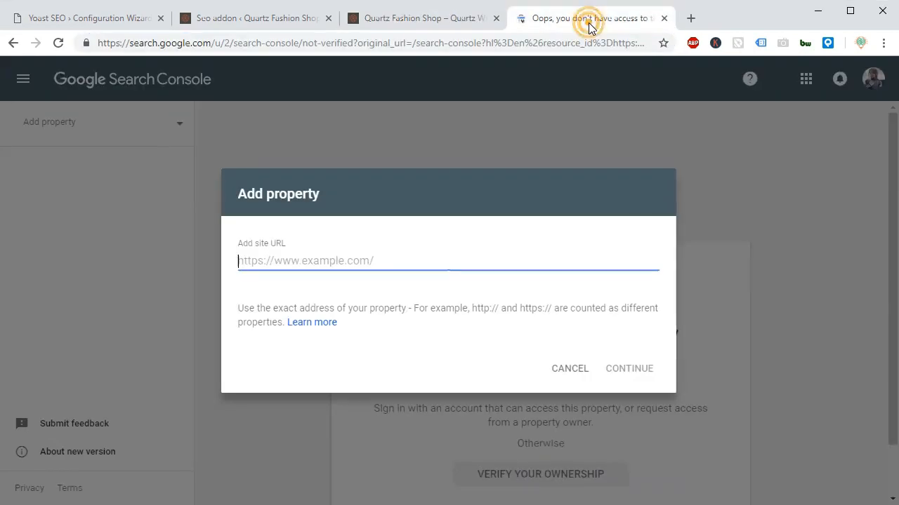
{"action": "right_click", "coordinate": [283, 260]}
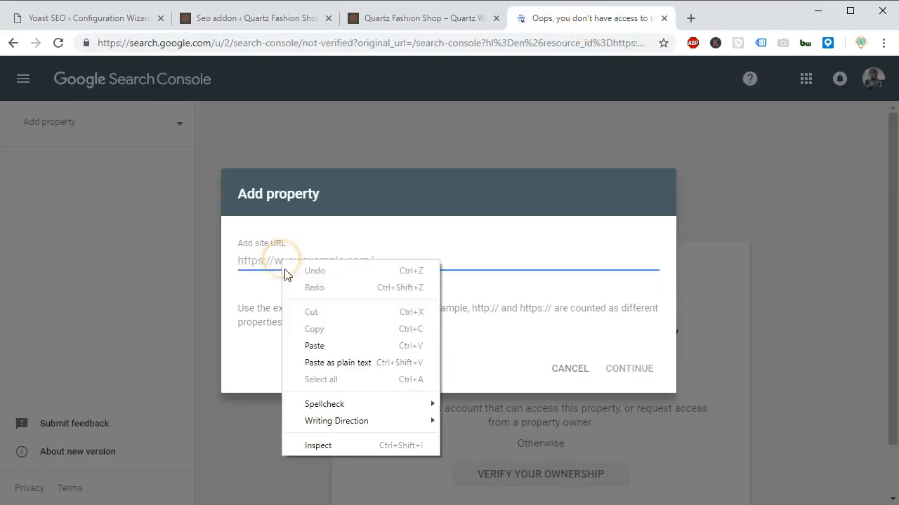
{"action": "left_click", "coordinate": [309, 347]}
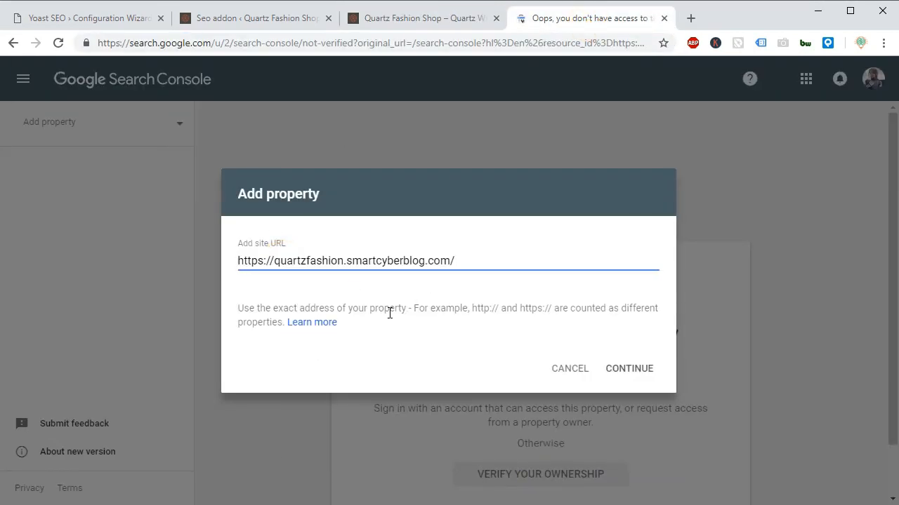
{"action": "left_click_drag", "start_coordinate": [418, 307], "coordinate": [660, 314]}
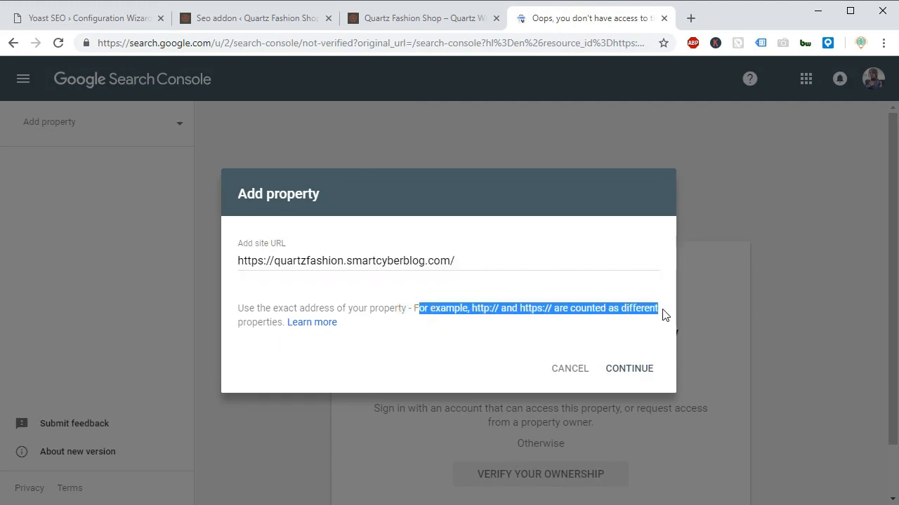
{"action": "left_click", "coordinate": [627, 368]}
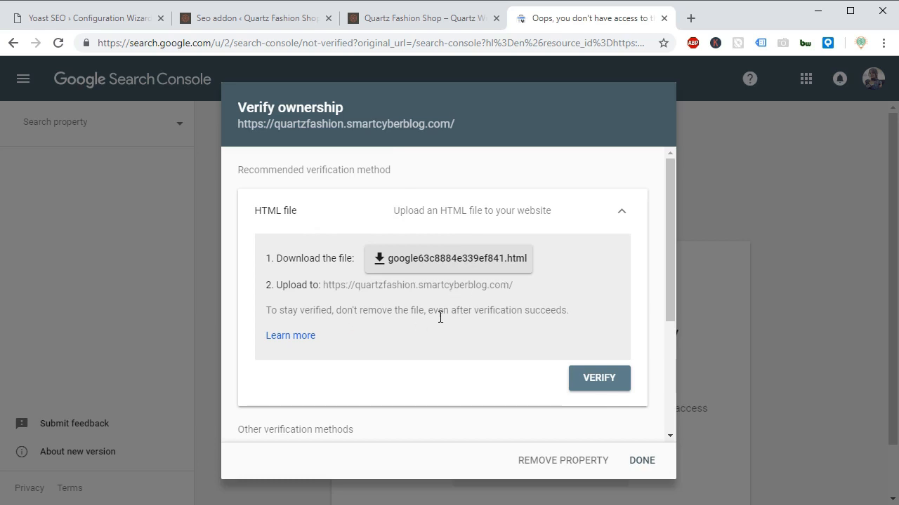
Read the note about keeping the verification file, and download the HTML file under its suggested name.
{"action": "left_click_drag", "start_coordinate": [335, 312], "coordinate": [590, 324]}
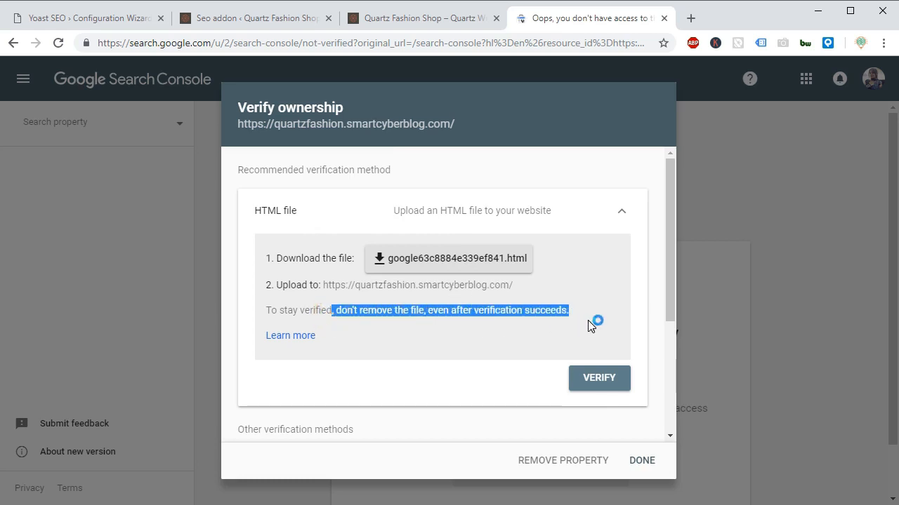
{"action": "left_click", "coordinate": [425, 332]}
{"action": "left_click", "coordinate": [434, 261]}
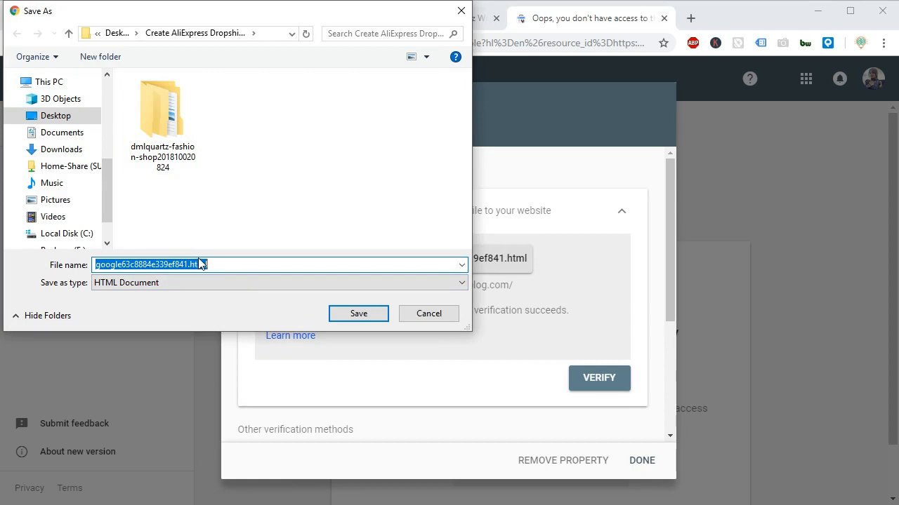
{"action": "left_click", "coordinate": [359, 313]}
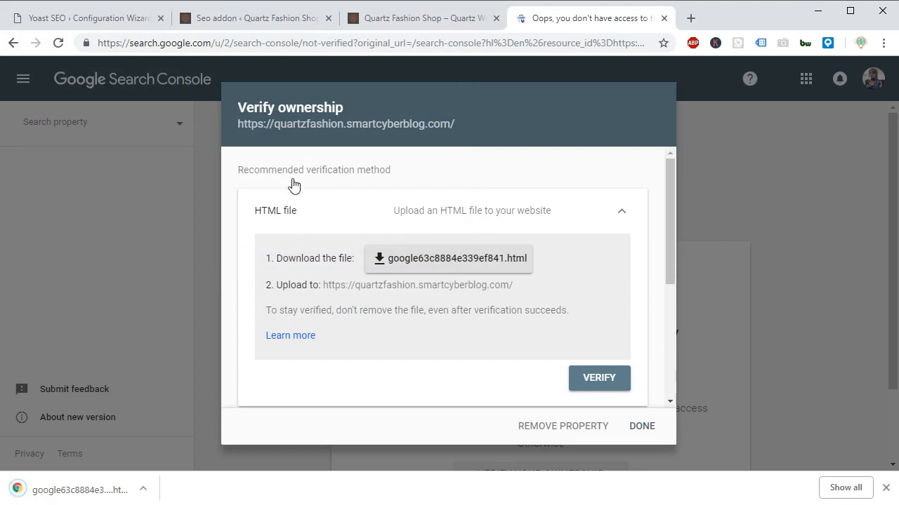
{"action": "left_click", "coordinate": [688, 19]}
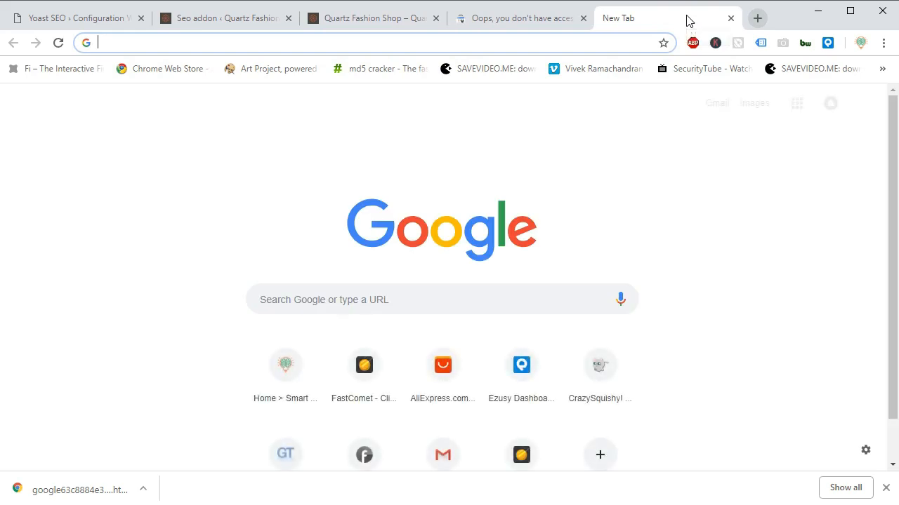
{"action": "key", "text": "ctrl+v"}
{"action": "type", "text": "cpanel"}
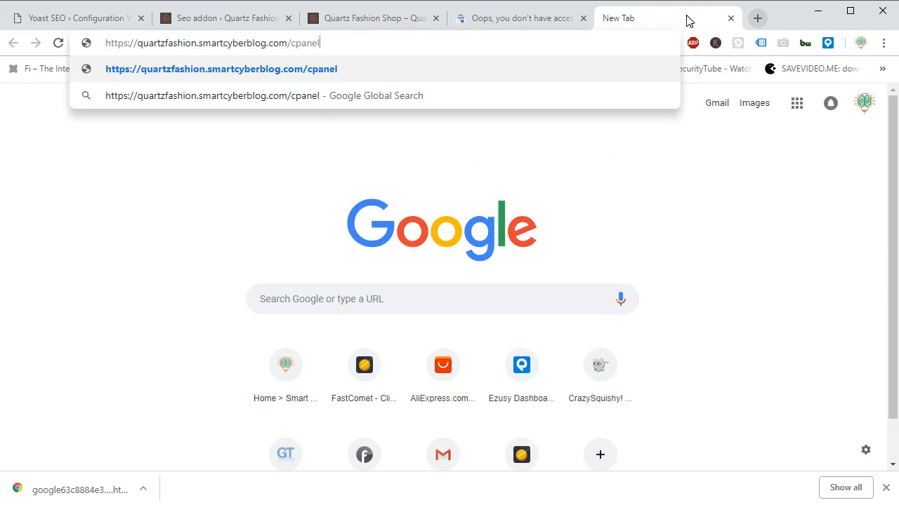
{"action": "key", "text": "Return"}
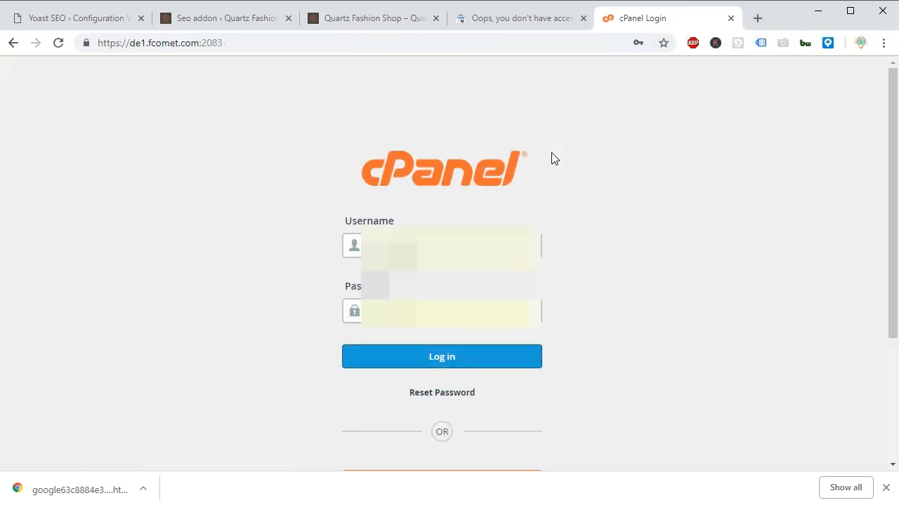
{"action": "left_click", "coordinate": [443, 358]}
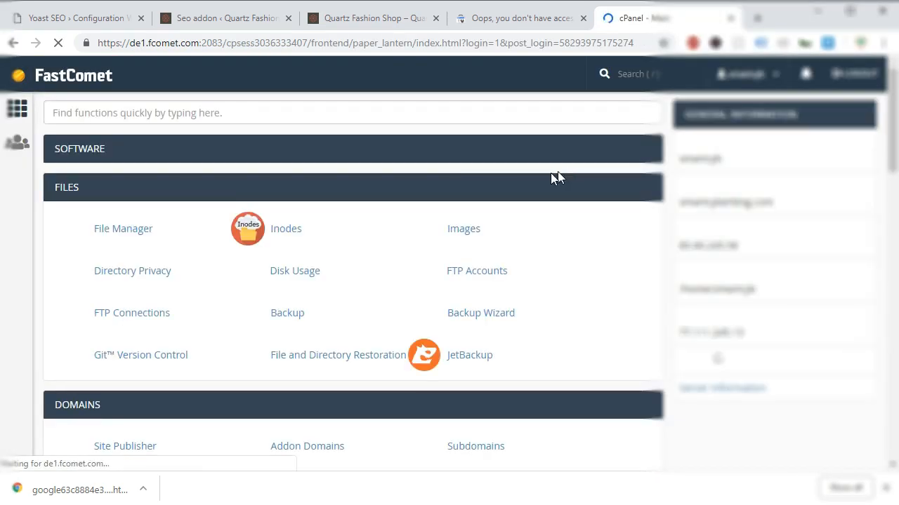
Open cPanel's File Manager and go to the quartzfashion.smartcyberblog.com folder.
{"action": "left_click", "coordinate": [119, 232]}
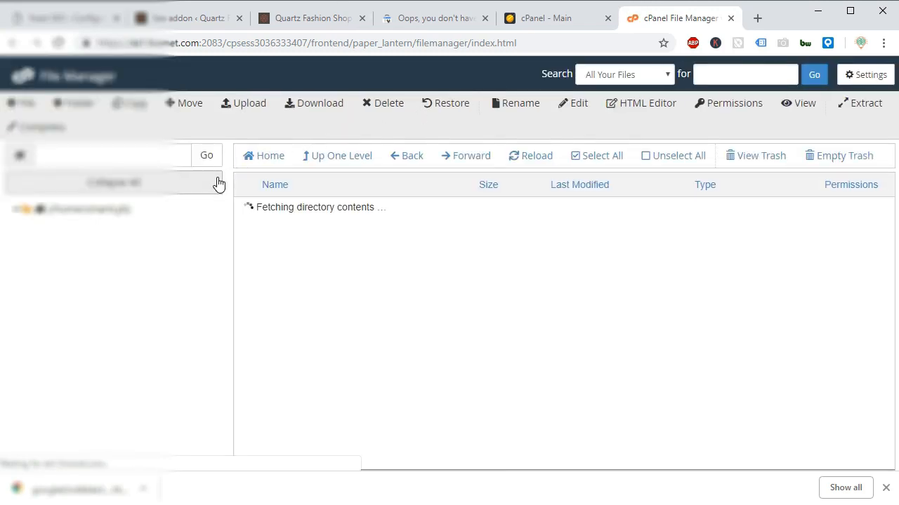
{"action": "left_click_drag", "start_coordinate": [221, 211], "coordinate": [224, 367]}
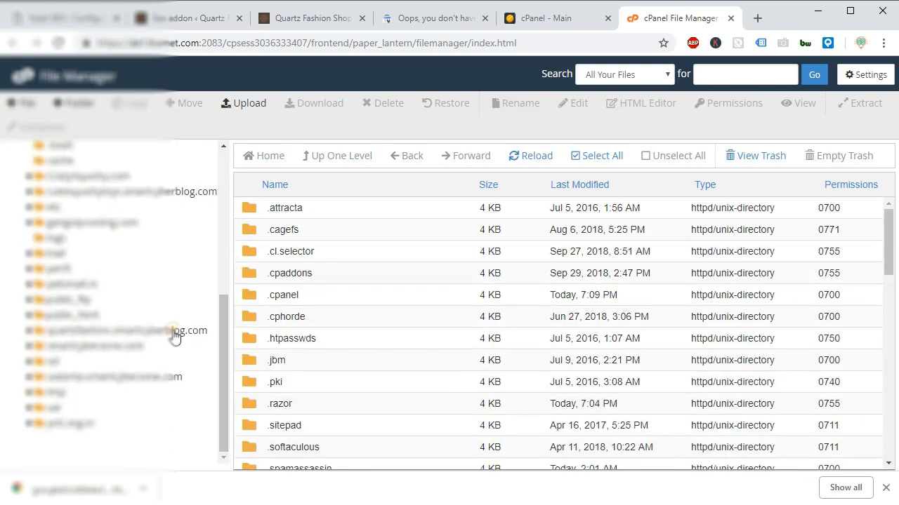
{"action": "left_click", "coordinate": [174, 331]}
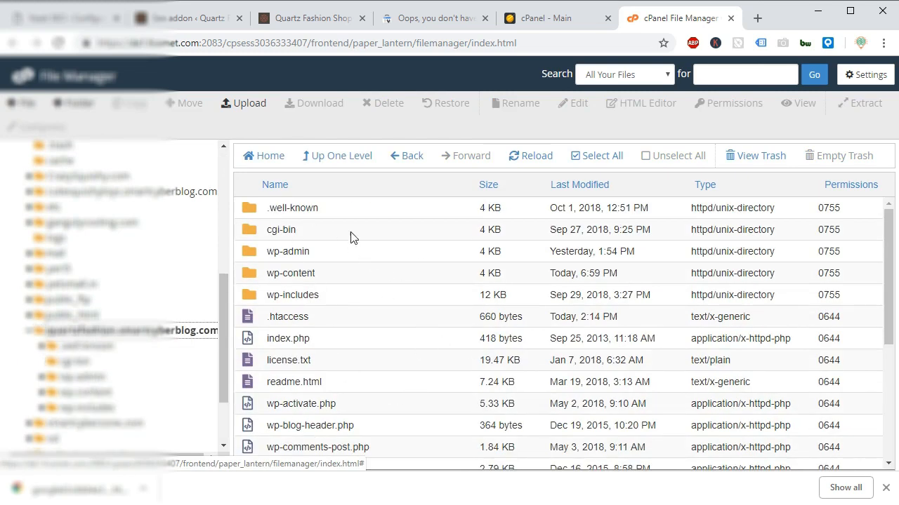
Upload the downloaded Google verification HTML file to the quartzfashion.smartcyberblog.com folder, and return to the folder to check that it is listed.
{"action": "left_click", "coordinate": [245, 105]}
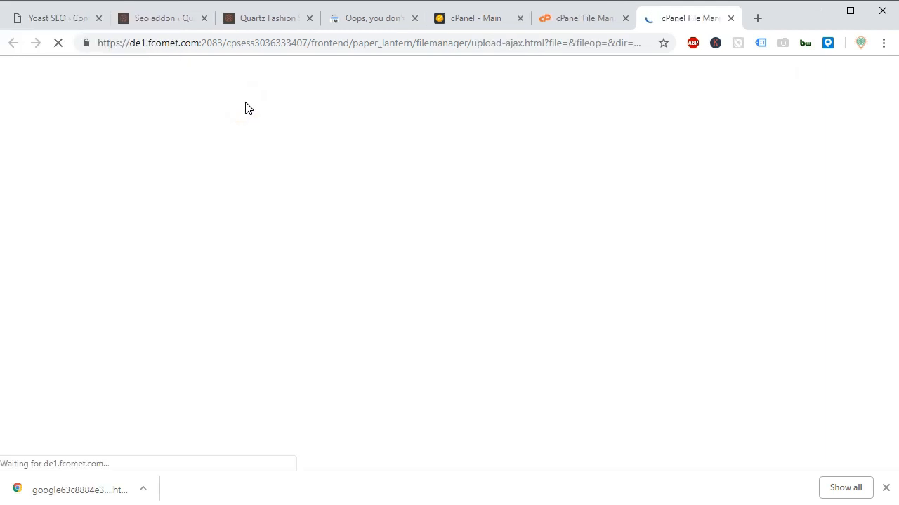
{"action": "left_click_drag", "start_coordinate": [77, 477], "coordinate": [422, 275]}
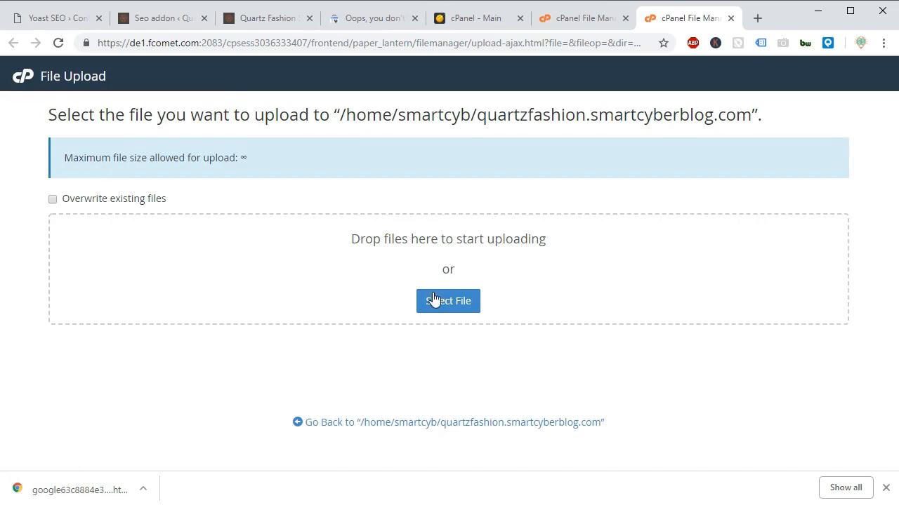
{"action": "left_click", "coordinate": [435, 302]}
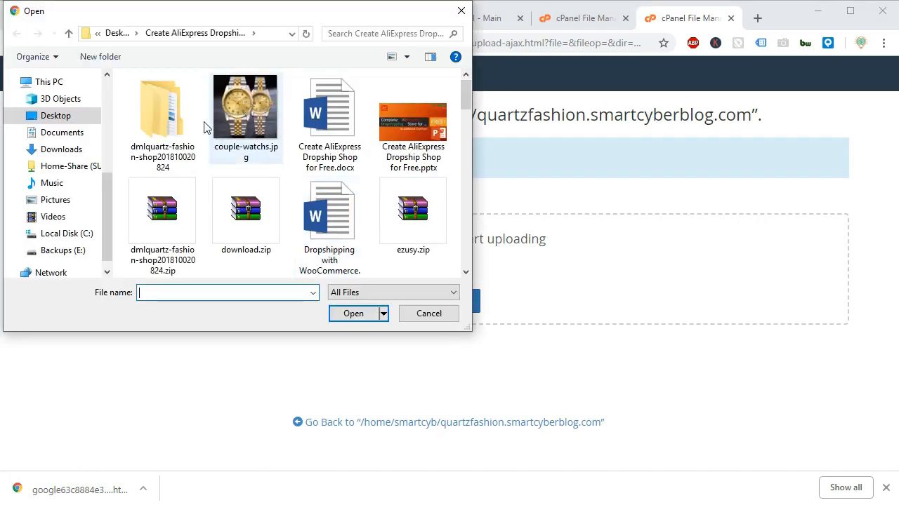
{"action": "left_click", "coordinate": [463, 274]}
{"action": "left_click", "coordinate": [463, 274]}
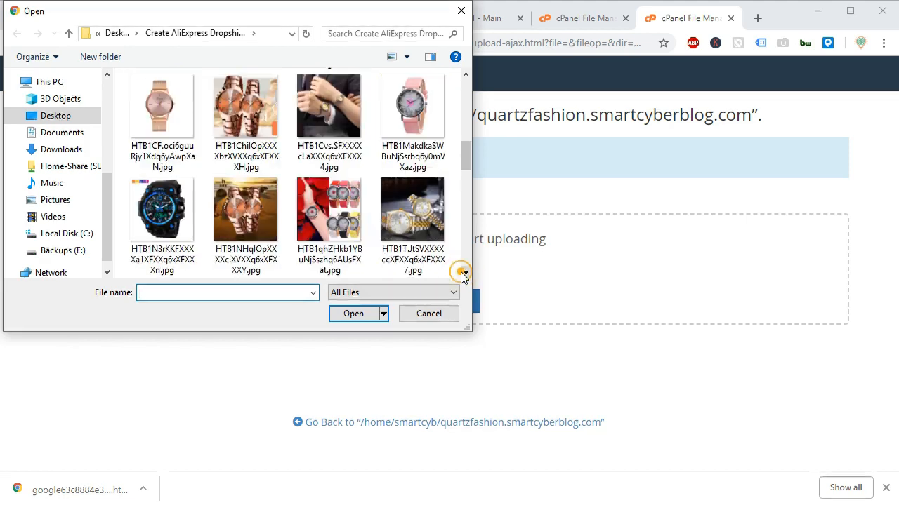
{"action": "scroll", "coordinate": [466, 145], "scroll_direction": "up", "scroll_amount": 2}
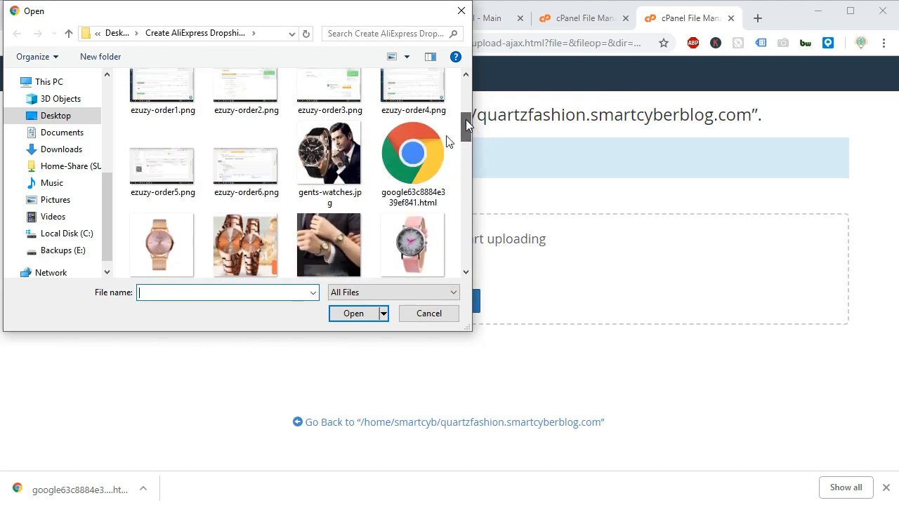
{"action": "left_click", "coordinate": [434, 150]}
{"action": "left_click", "coordinate": [361, 319]}
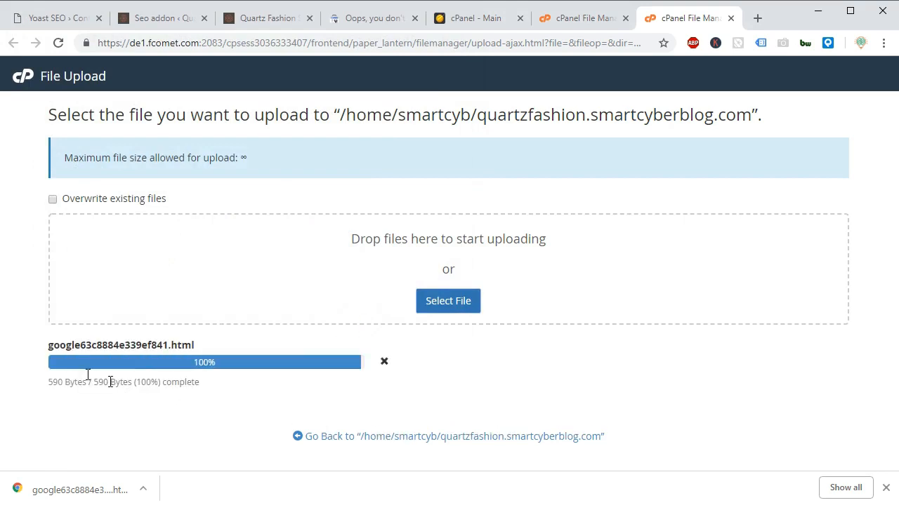
{"action": "left_click", "coordinate": [362, 436]}
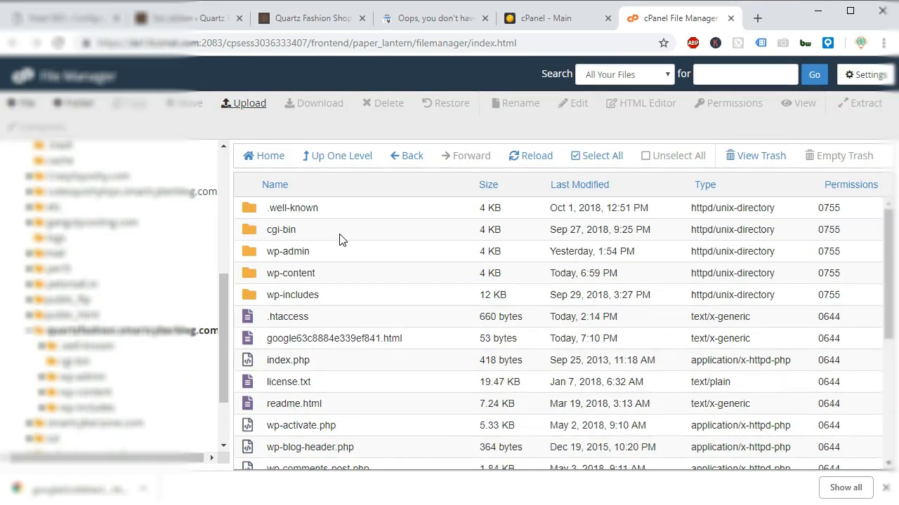
{"action": "left_click_drag", "start_coordinate": [270, 340], "coordinate": [405, 338]}
{"action": "left_click", "coordinate": [424, 357]}
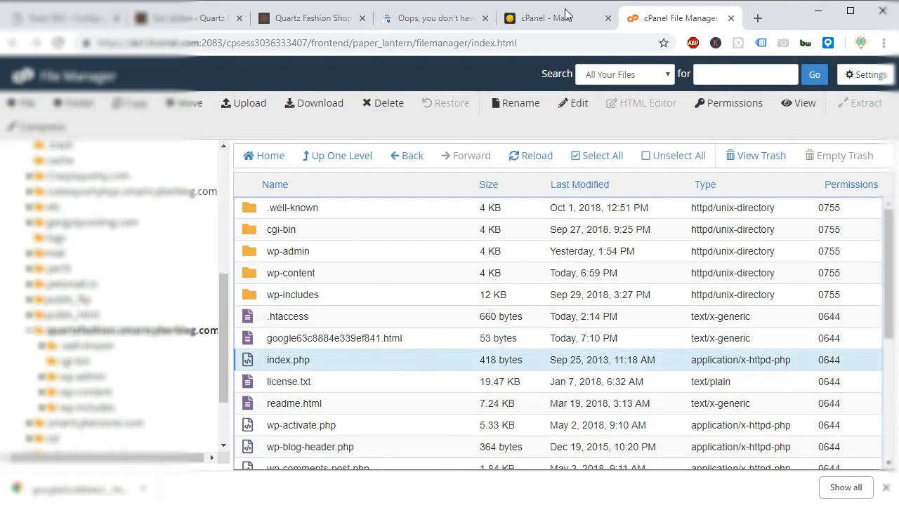
Switch back to Google Search Console, verify ownership with the HTML file method, and go to the property's overview.
{"action": "left_click", "coordinate": [443, 18]}
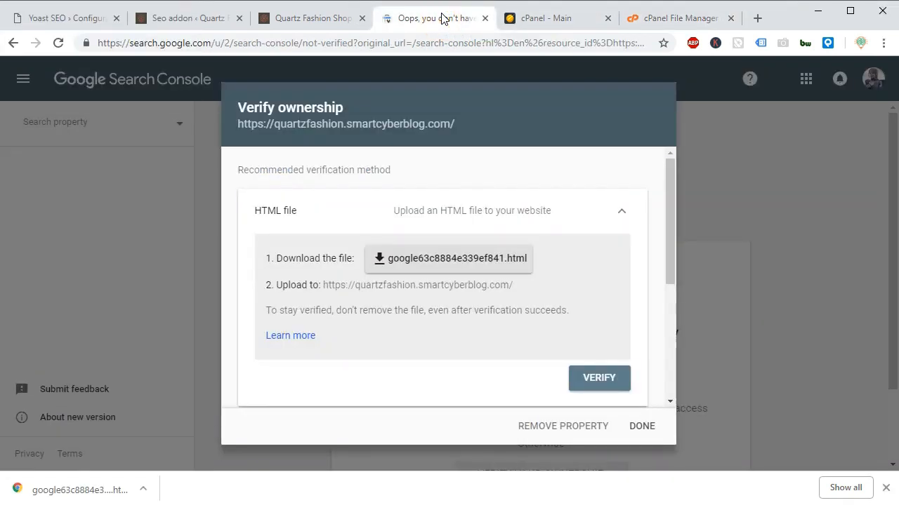
{"action": "left_click", "coordinate": [608, 383]}
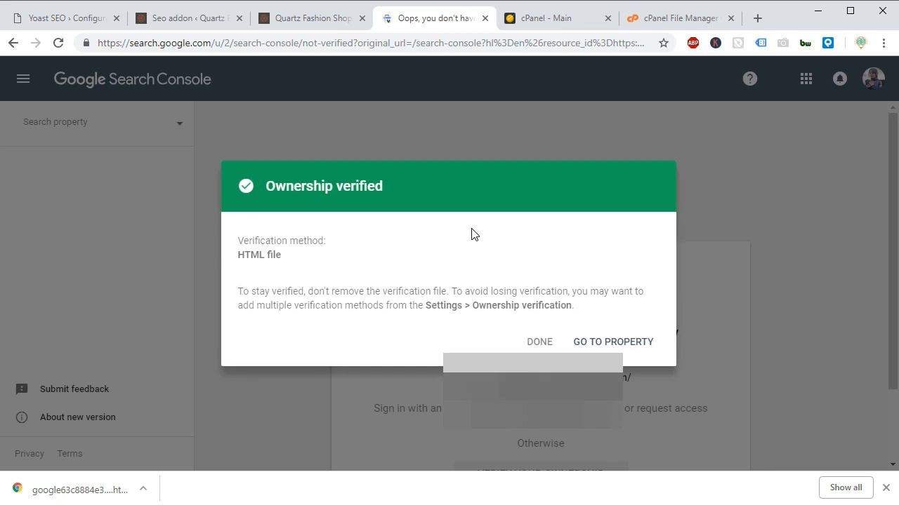
{"action": "left_click_drag", "start_coordinate": [265, 185], "coordinate": [389, 193]}
{"action": "left_click", "coordinate": [391, 194]}
{"action": "left_click", "coordinate": [586, 343]}
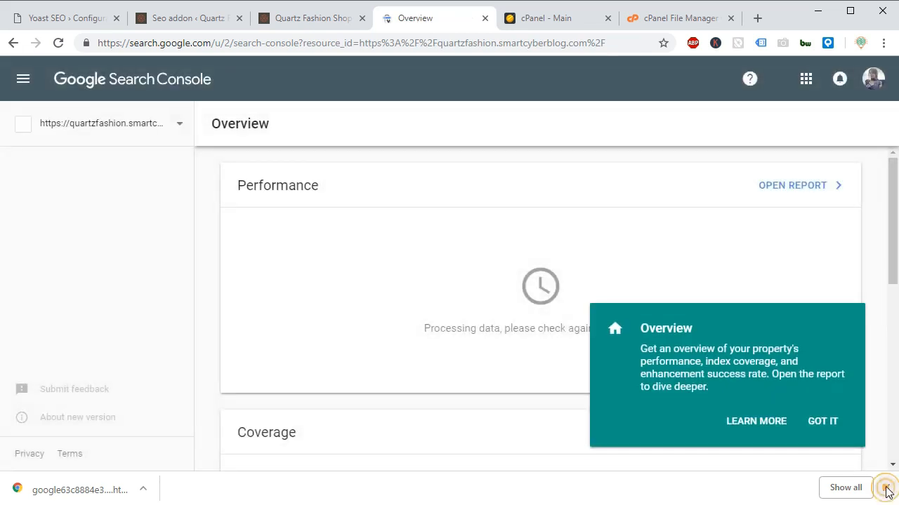
{"action": "left_click", "coordinate": [886, 493]}
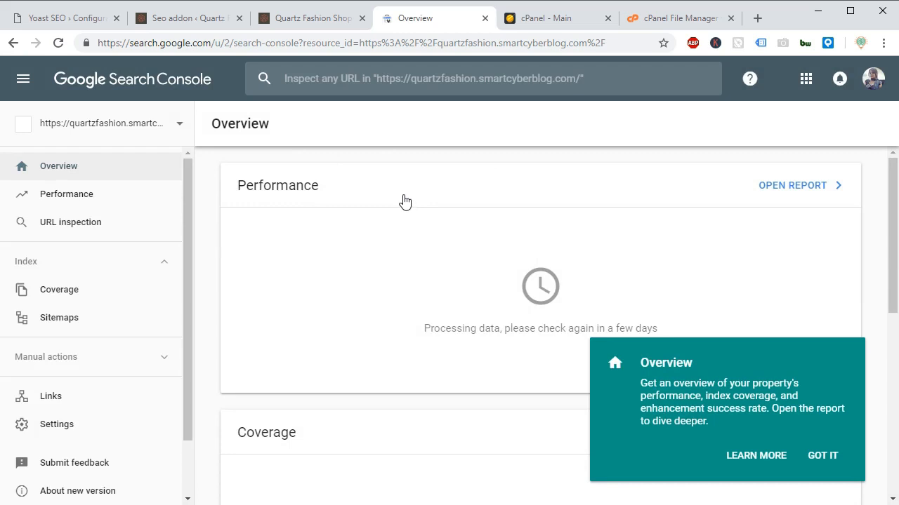
{"action": "left_click", "coordinate": [579, 152]}
Return to the Yoast SEO wizard, request a Google authorization code, choose the Google account and allow Yoast SEO to access Search Console data.
{"action": "left_click", "coordinate": [81, 20]}
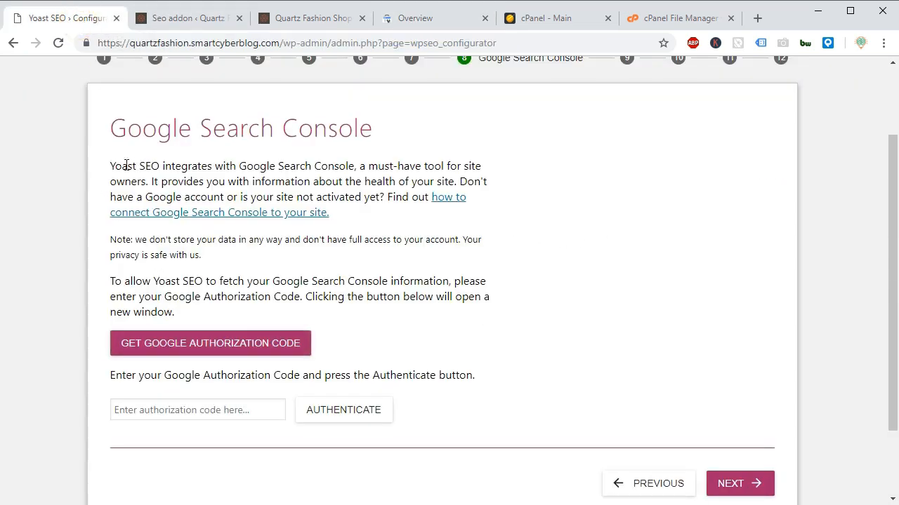
{"action": "left_click_drag", "start_coordinate": [109, 171], "coordinate": [480, 313]}
{"action": "left_click", "coordinate": [530, 243]}
{"action": "left_click", "coordinate": [202, 344]}
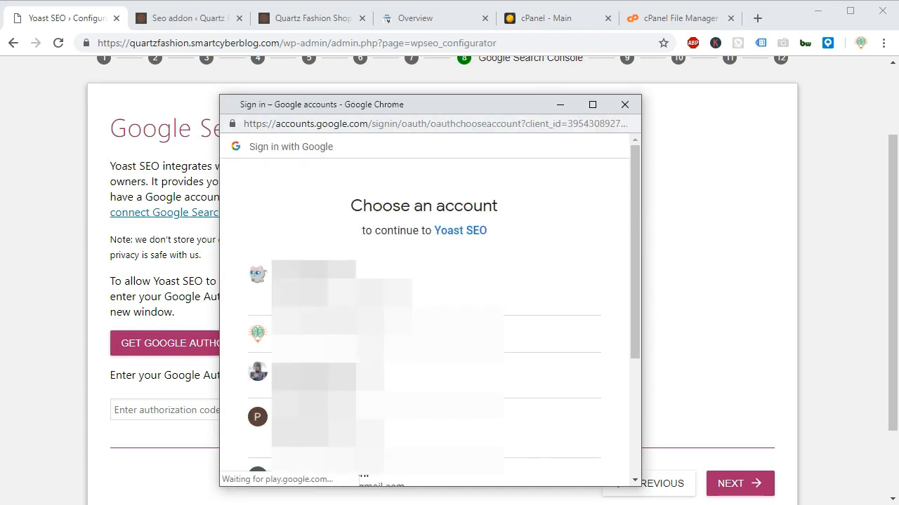
{"action": "left_click", "coordinate": [313, 377]}
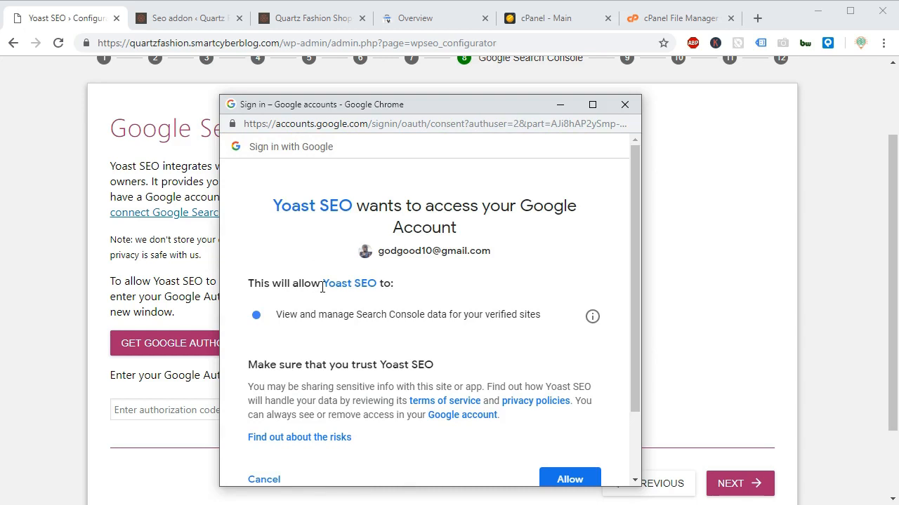
{"action": "left_click_drag", "start_coordinate": [278, 314], "coordinate": [537, 314]}
{"action": "left_click_drag", "start_coordinate": [638, 219], "coordinate": [634, 283]}
{"action": "left_click", "coordinate": [569, 397]}
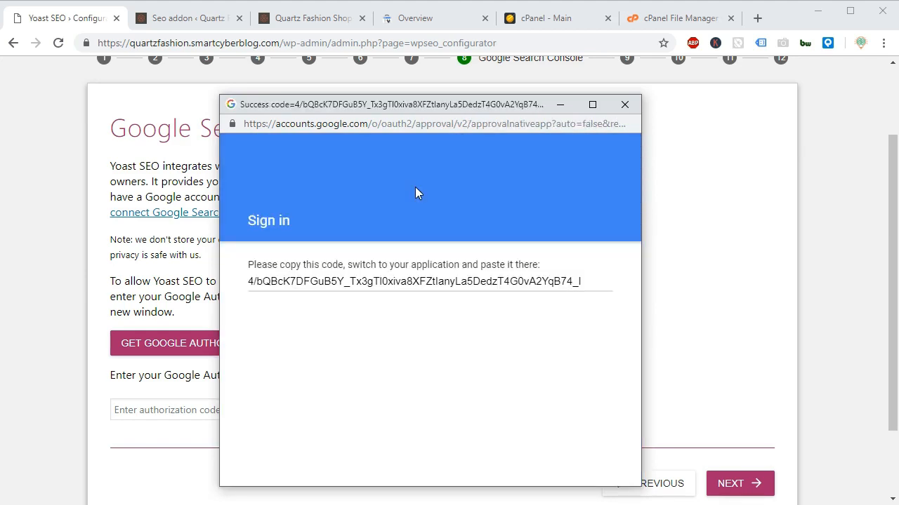
Copy the Google authorization code, paste it into the wizard's authorization code field and authenticate.
{"action": "left_click", "coordinate": [320, 281]}
{"action": "right_click", "coordinate": [321, 284]}
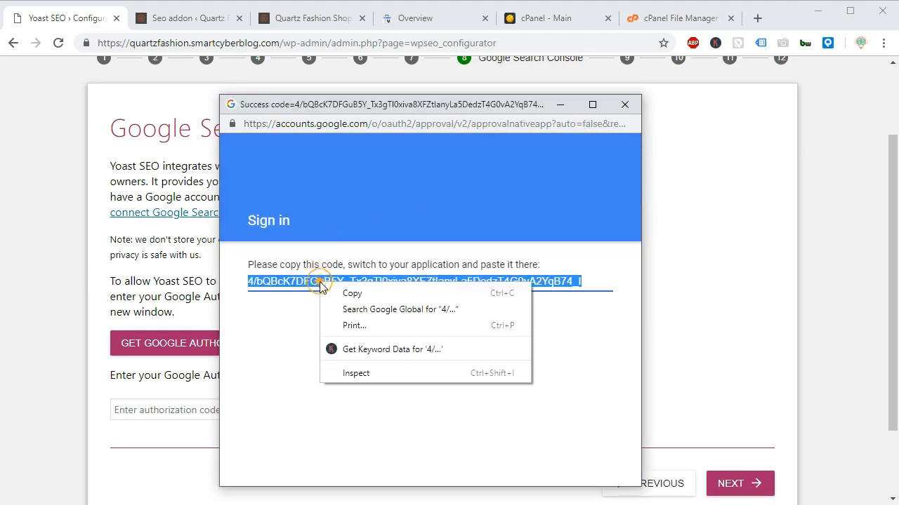
{"action": "left_click", "coordinate": [335, 295]}
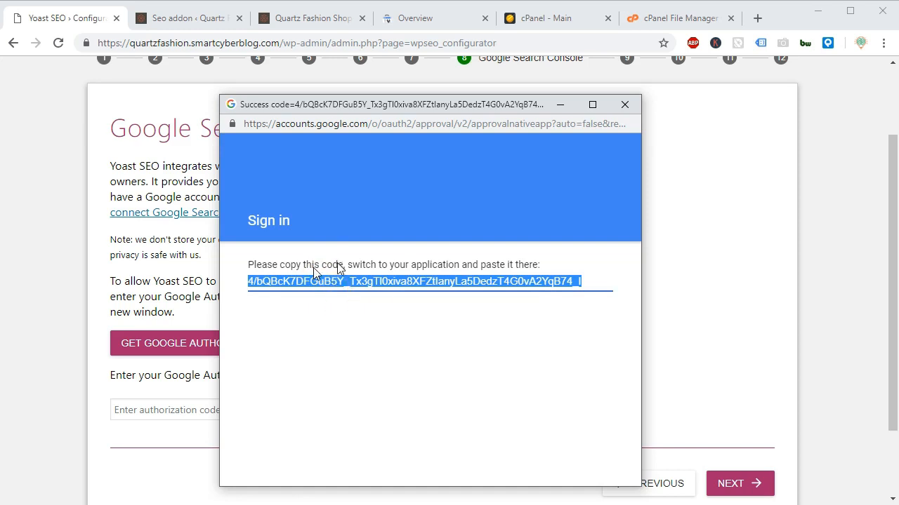
{"action": "left_click", "coordinate": [130, 407]}
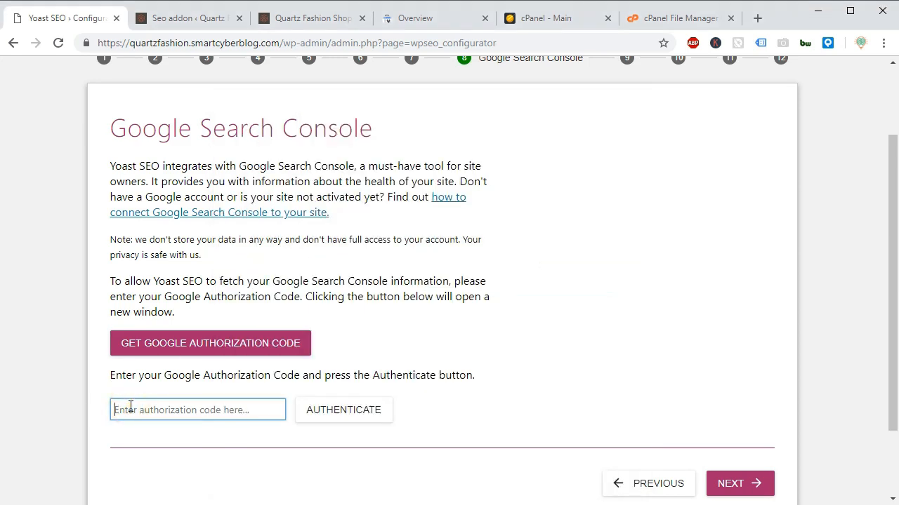
{"action": "right_click", "coordinate": [130, 408]}
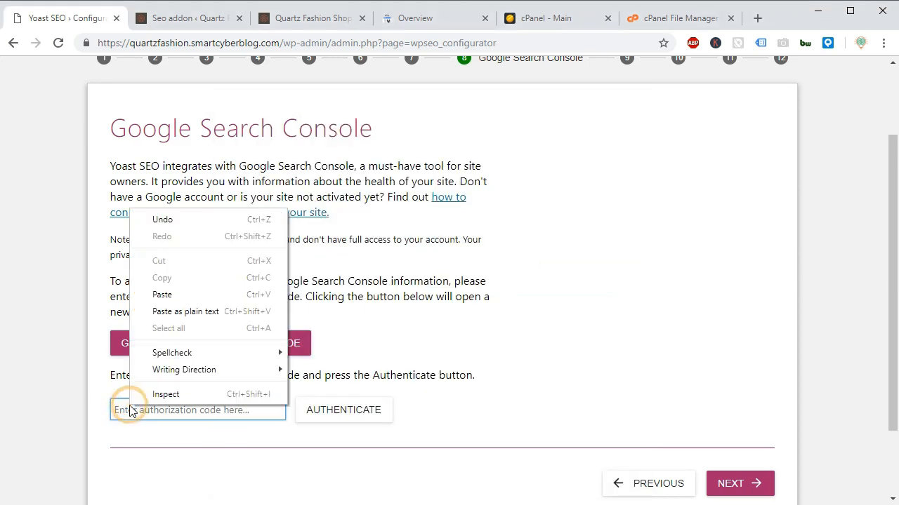
{"action": "left_click", "coordinate": [162, 294]}
{"action": "left_click", "coordinate": [329, 417]}
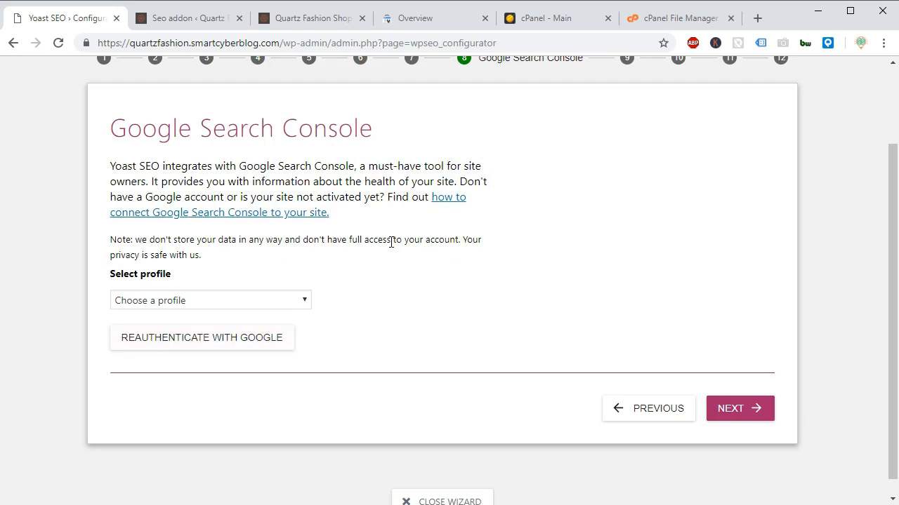
{"action": "left_click", "coordinate": [262, 301]}
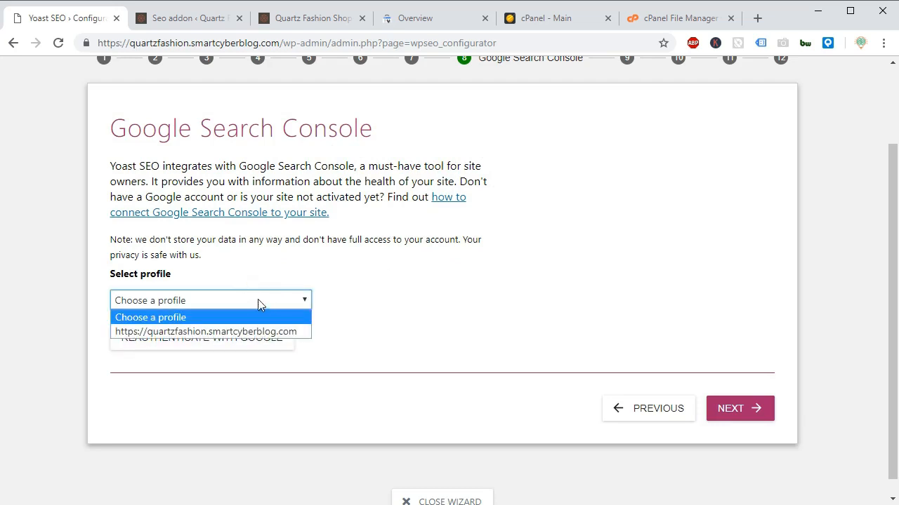
{"action": "left_click", "coordinate": [237, 332]}
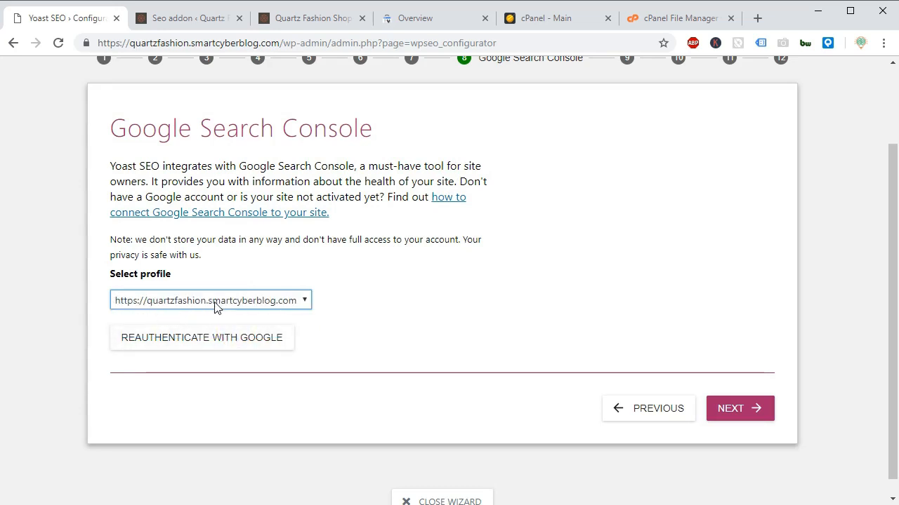
{"action": "left_click", "coordinate": [722, 408]}
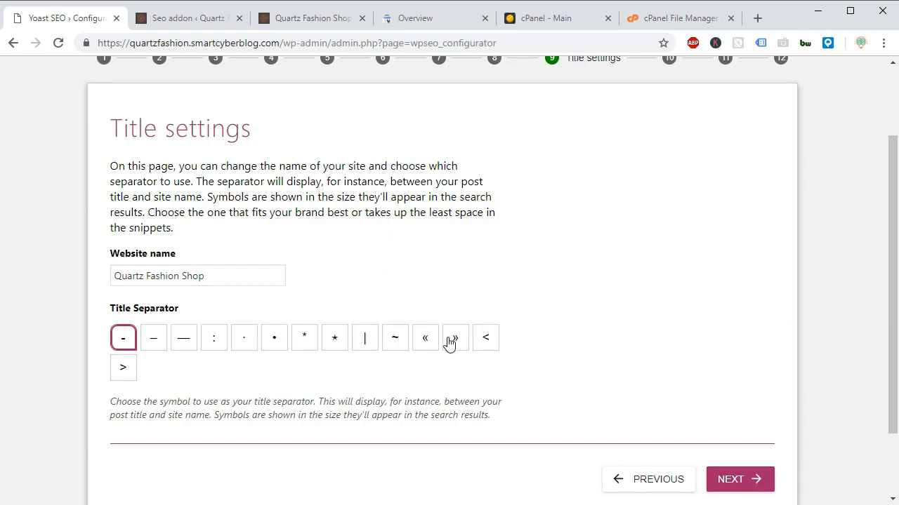
Set the title separator to ~ and continue past the newsletter page without signing up.
{"action": "left_click", "coordinate": [394, 341]}
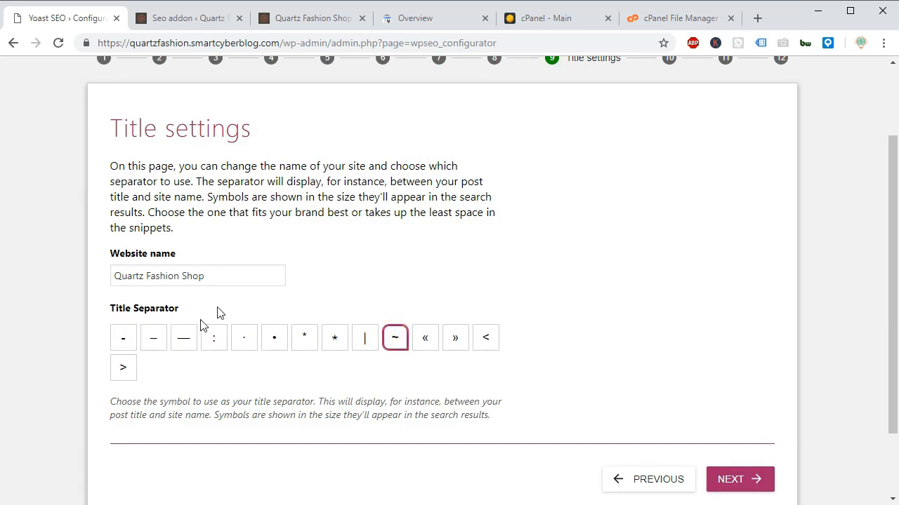
{"action": "left_click", "coordinate": [733, 475]}
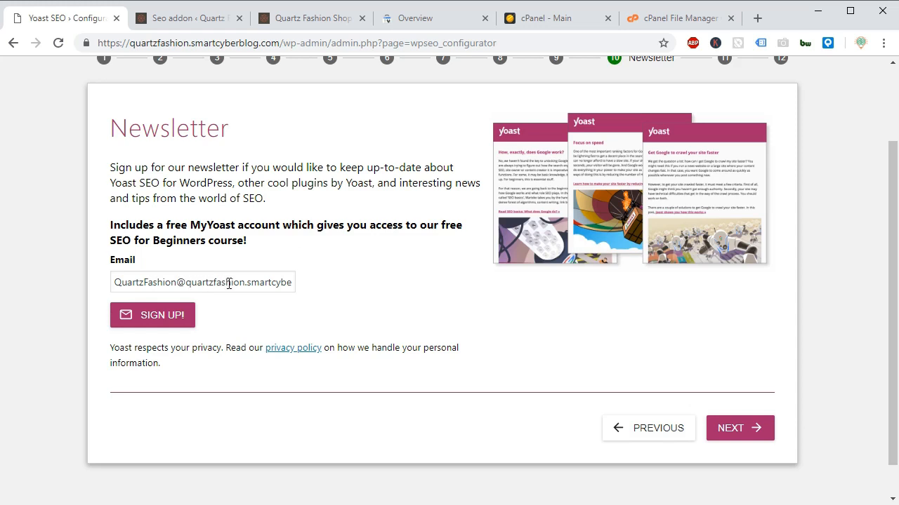
{"action": "left_click", "coordinate": [719, 425]}
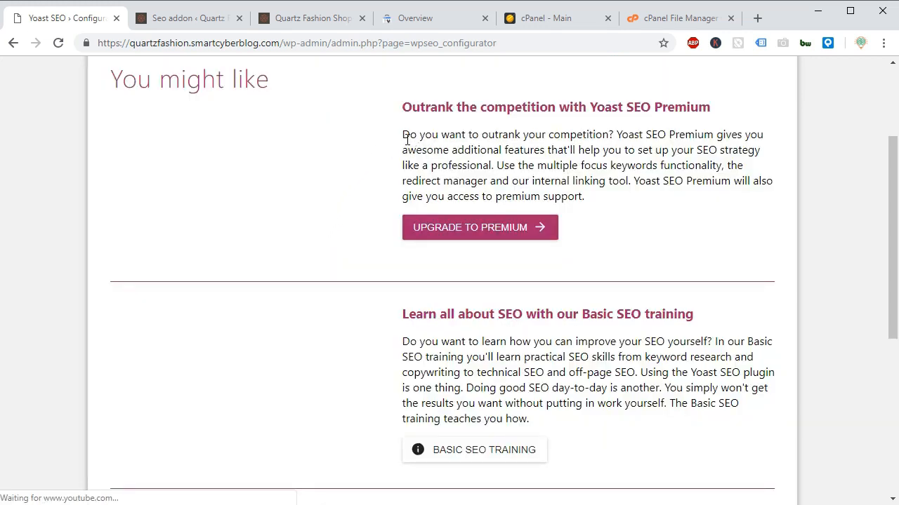
Review the premium and training recommendations, continue to the final wizard page and close the configuration wizard.
{"action": "left_click_drag", "start_coordinate": [404, 137], "coordinate": [570, 198]}
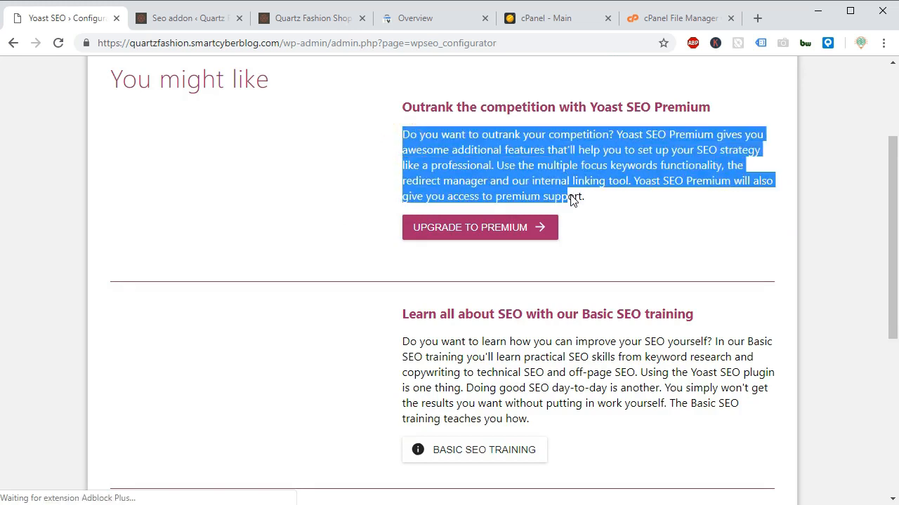
{"action": "left_click_drag", "start_coordinate": [402, 356], "coordinate": [573, 403]}
{"action": "left_click", "coordinate": [537, 357]}
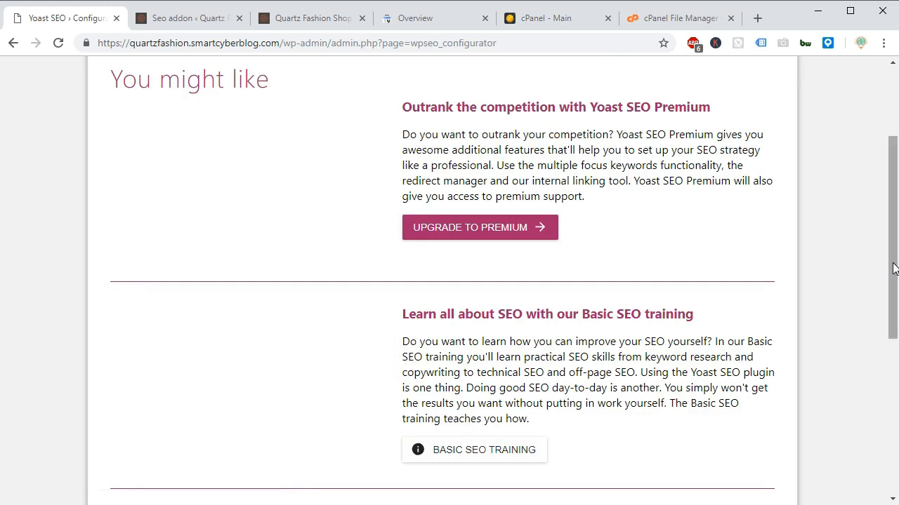
{"action": "left_click_drag", "start_coordinate": [891, 260], "coordinate": [874, 397]}
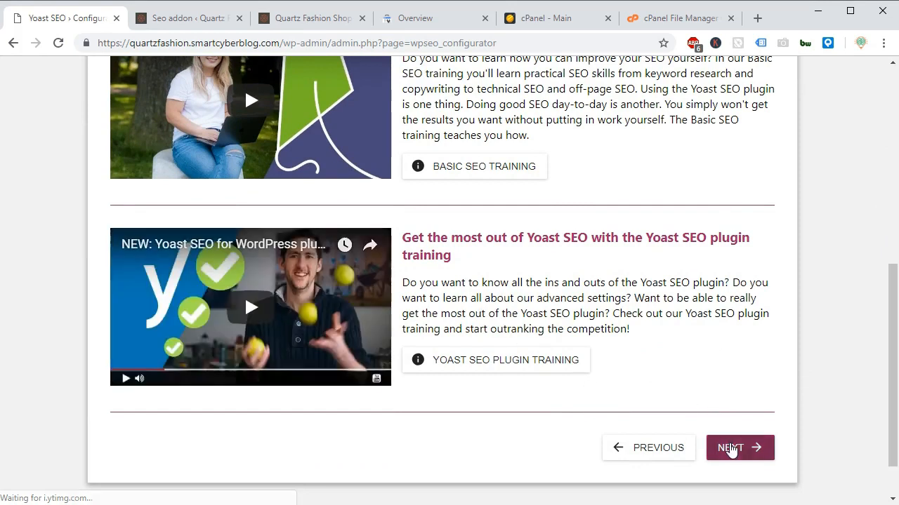
{"action": "left_click", "coordinate": [730, 450]}
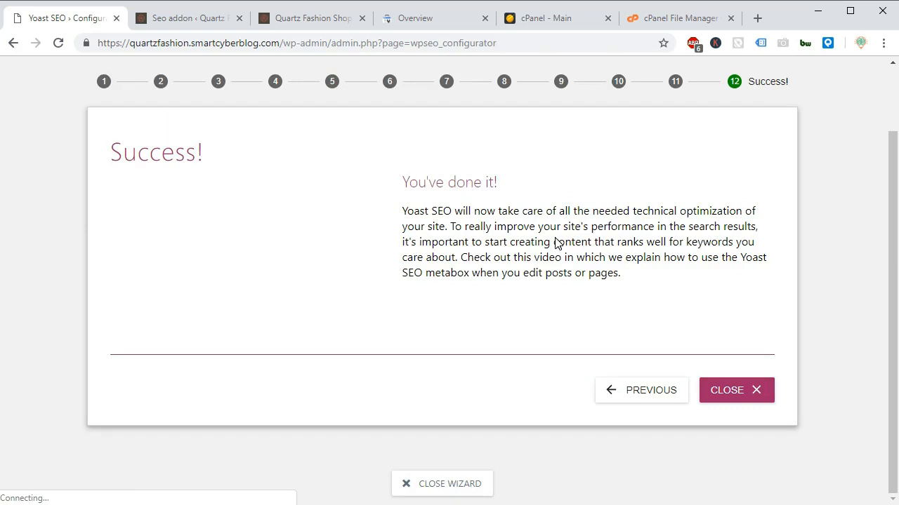
{"action": "left_click_drag", "start_coordinate": [402, 182], "coordinate": [529, 187]}
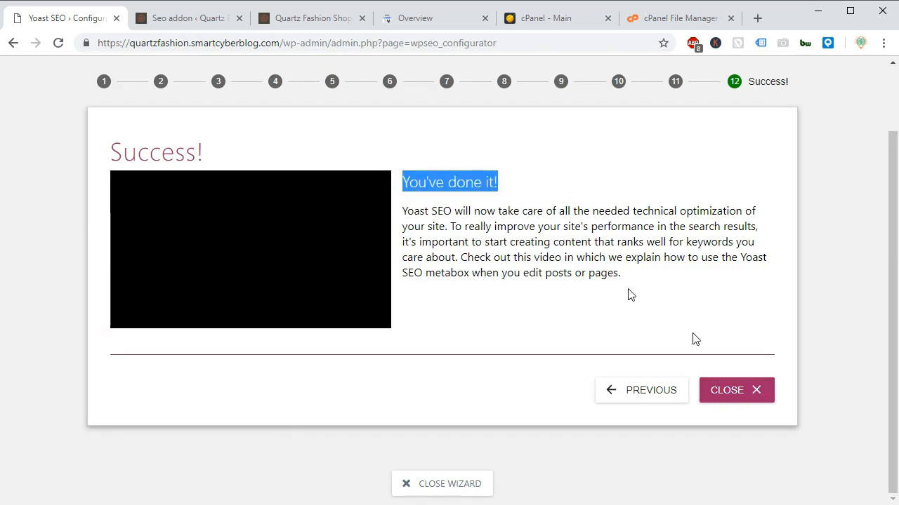
{"action": "left_click", "coordinate": [734, 392]}
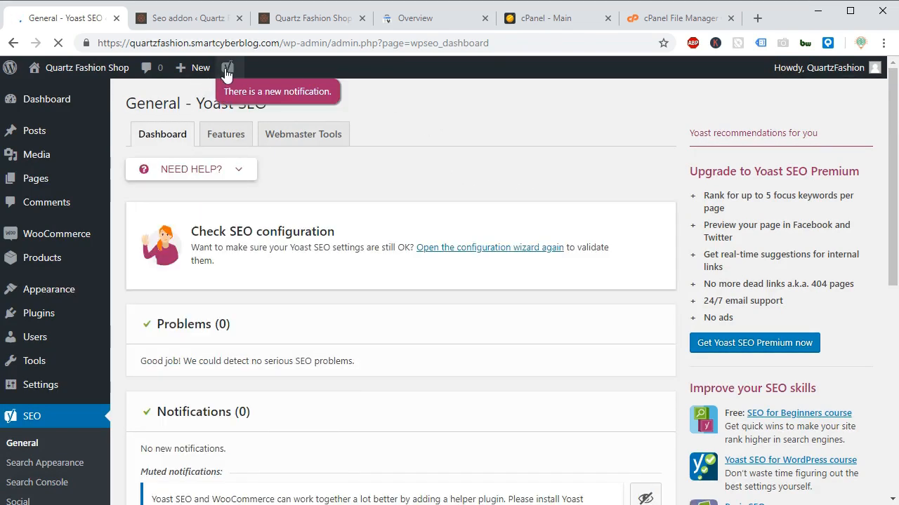
{"action": "mouse_move", "coordinate": [228, 76]}
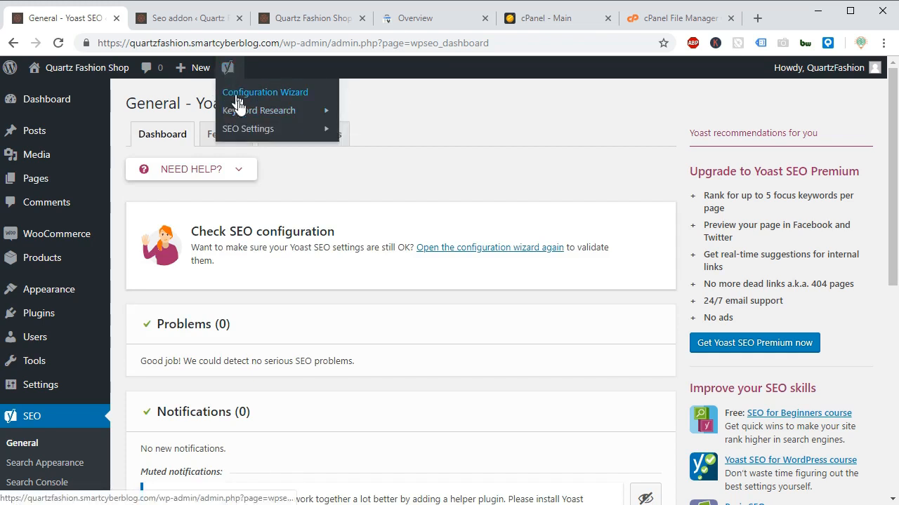
{"action": "mouse_move", "coordinate": [231, 109]}
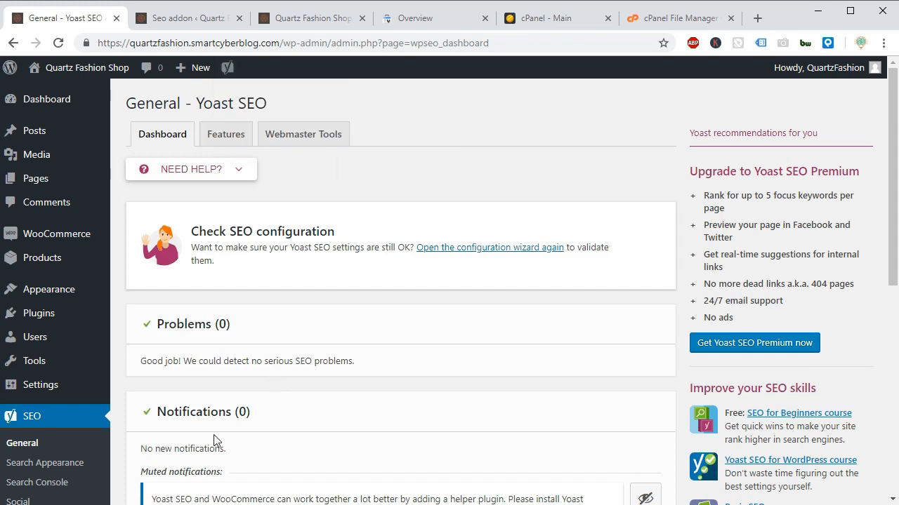
Open the Premmerce Seo addon settings and close the duplicate Seo addon browser tab.
{"action": "left_click_drag", "start_coordinate": [891, 209], "coordinate": [888, 311]}
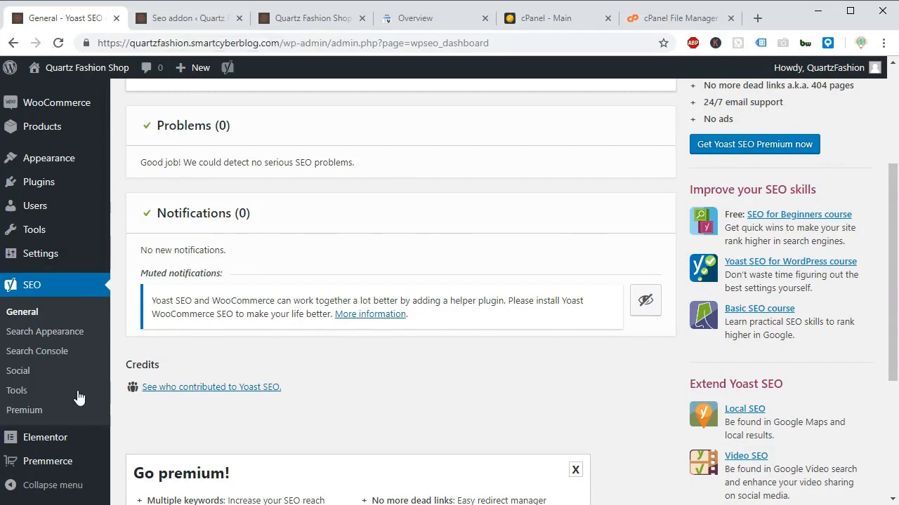
{"action": "mouse_move", "coordinate": [58, 472]}
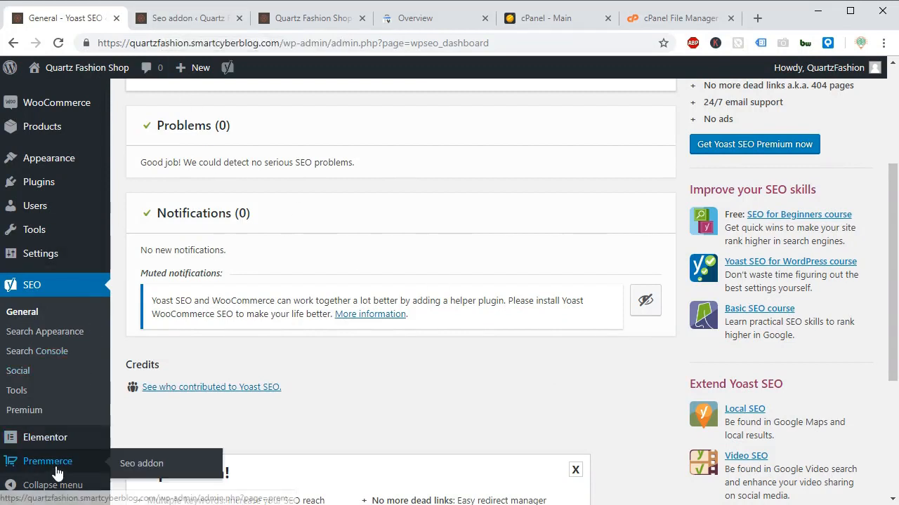
{"action": "left_click", "coordinate": [133, 463]}
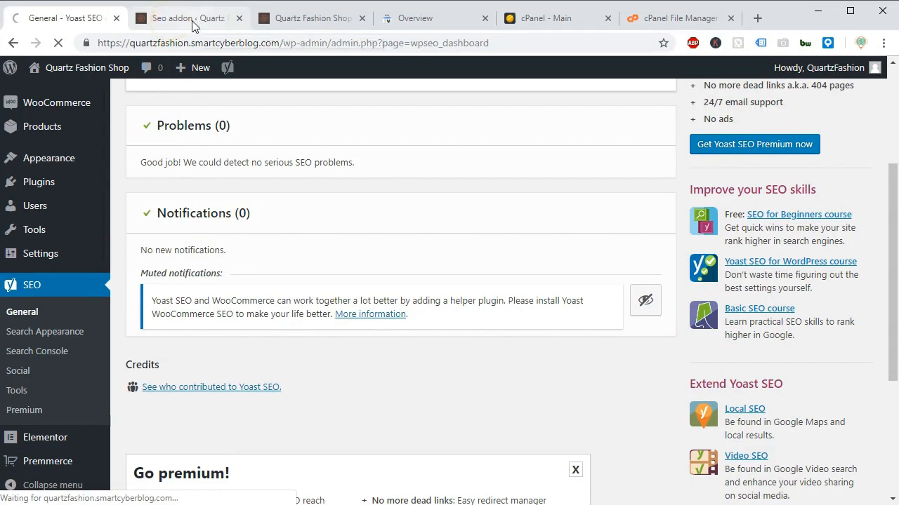
{"action": "left_click", "coordinate": [239, 18]}
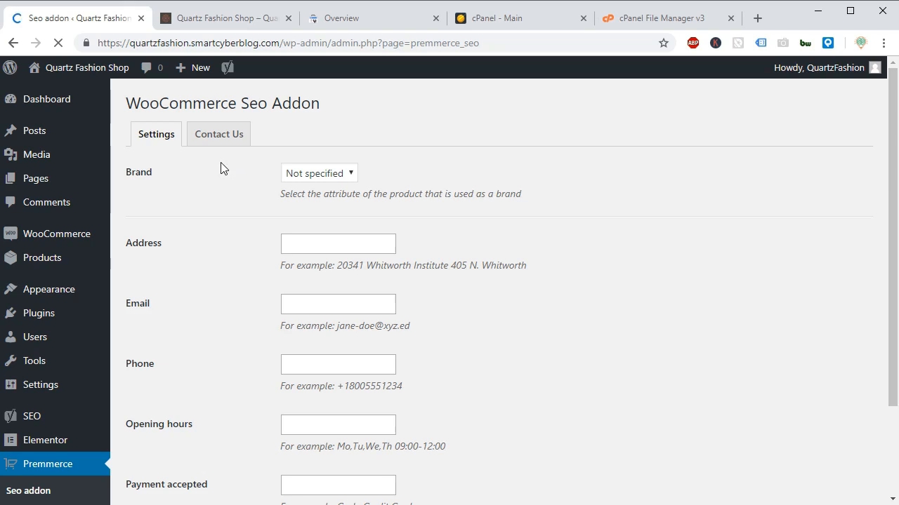
Review the product attributes offered for Brand and its description, leaving Brand as Not specified.
{"action": "left_click", "coordinate": [322, 174]}
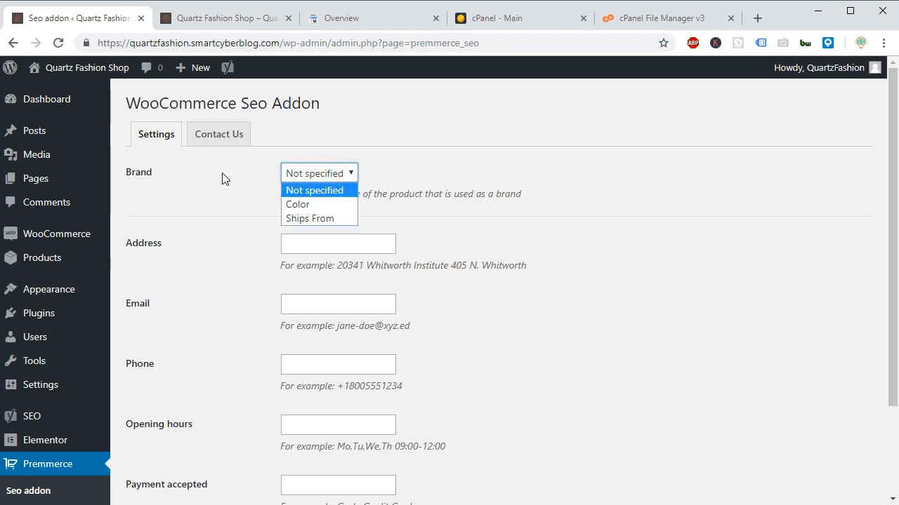
{"action": "left_click", "coordinate": [193, 174]}
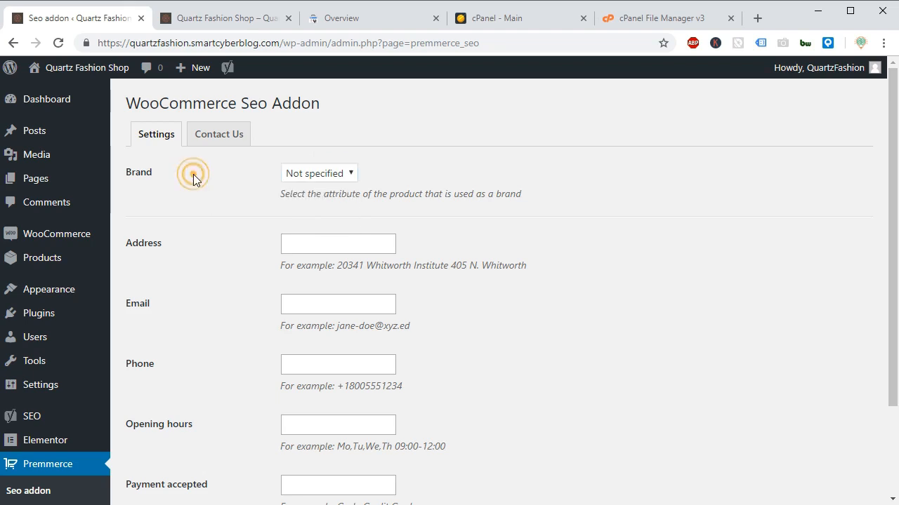
{"action": "left_click_drag", "start_coordinate": [278, 194], "coordinate": [537, 191]}
{"action": "left_click", "coordinate": [483, 157]}
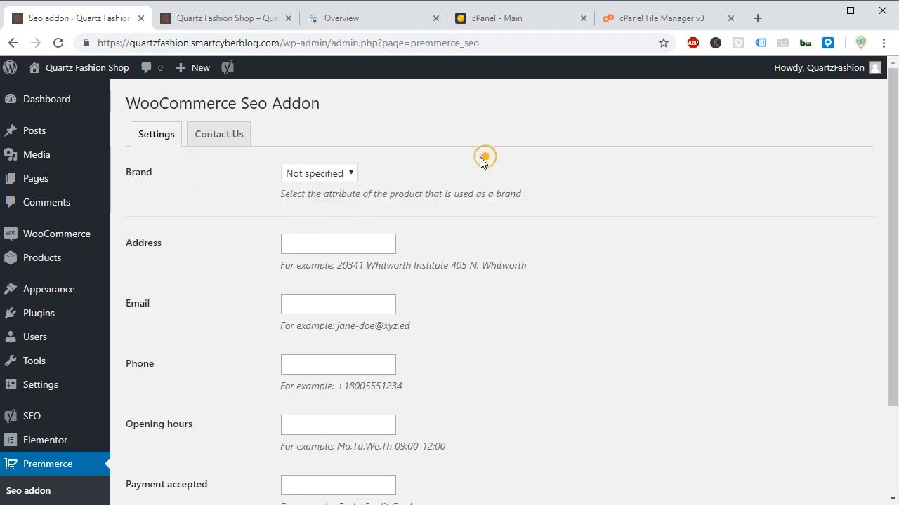
{"action": "left_click", "coordinate": [328, 173]}
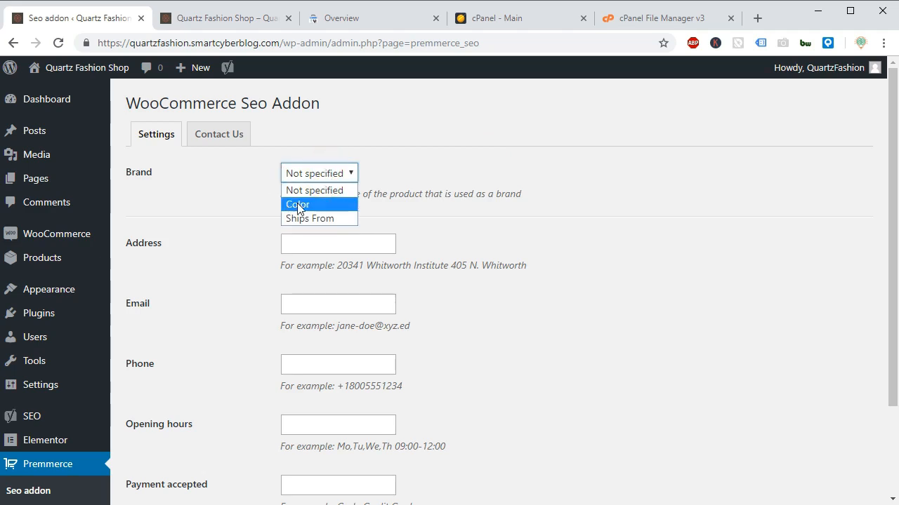
{"action": "left_click", "coordinate": [440, 171]}
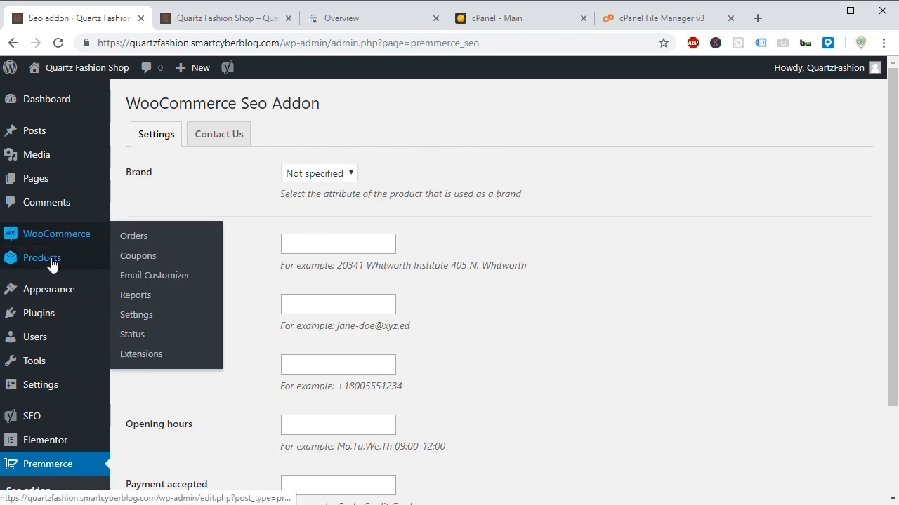
{"action": "mouse_move", "coordinate": [40, 257]}
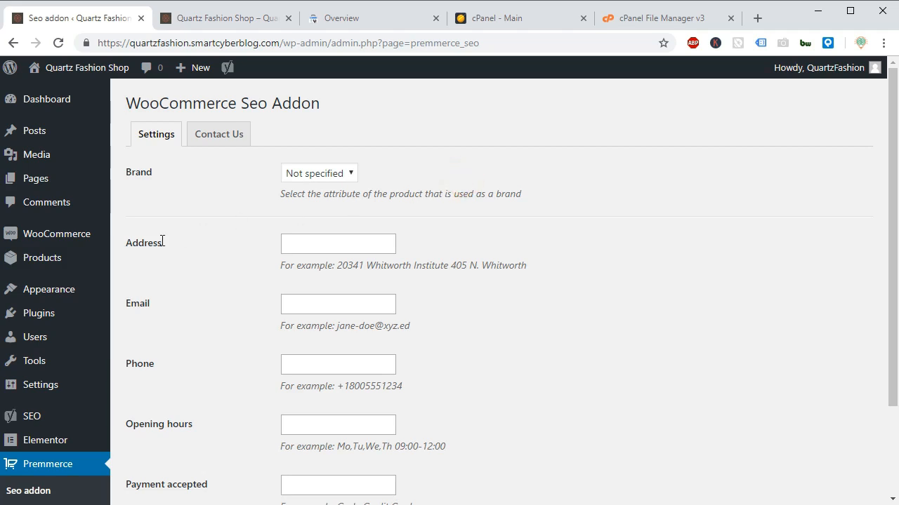
Open the WooCommerce settings in a new tab to get the store address for the addon's Address field.
{"action": "left_click", "coordinate": [295, 244]}
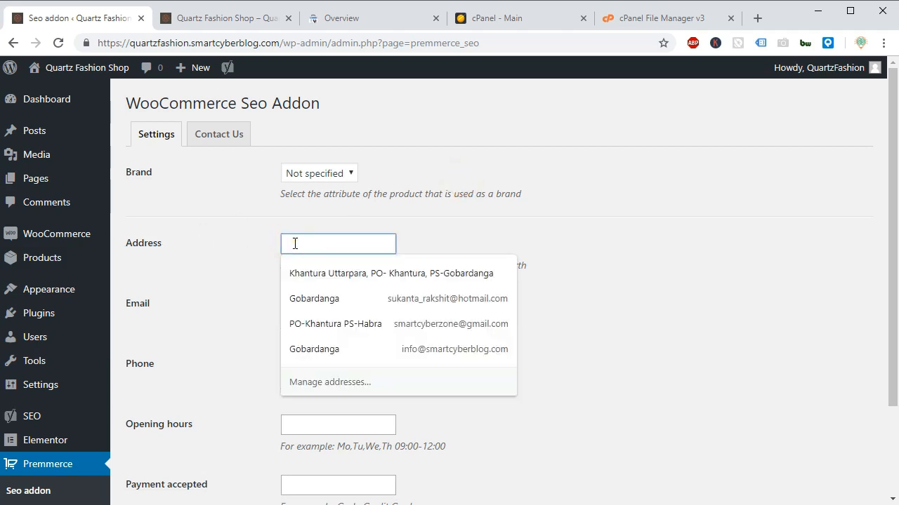
{"action": "left_click", "coordinate": [219, 232]}
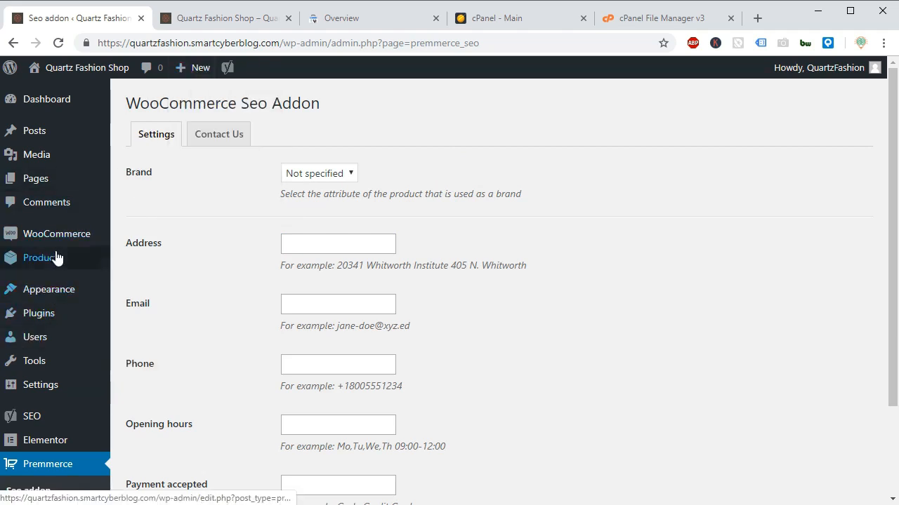
{"action": "mouse_move", "coordinate": [31, 237]}
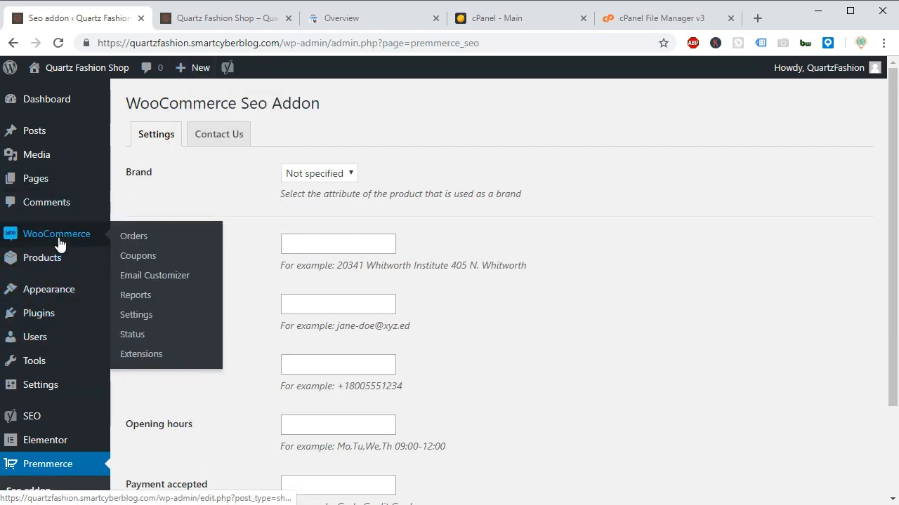
{"action": "right_click", "coordinate": [141, 319]}
{"action": "left_click", "coordinate": [158, 326]}
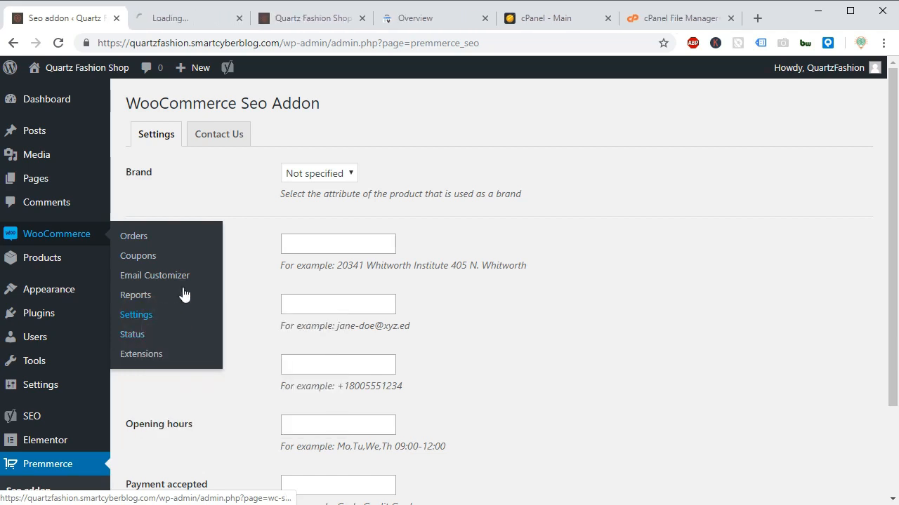
{"action": "left_click", "coordinate": [200, 19]}
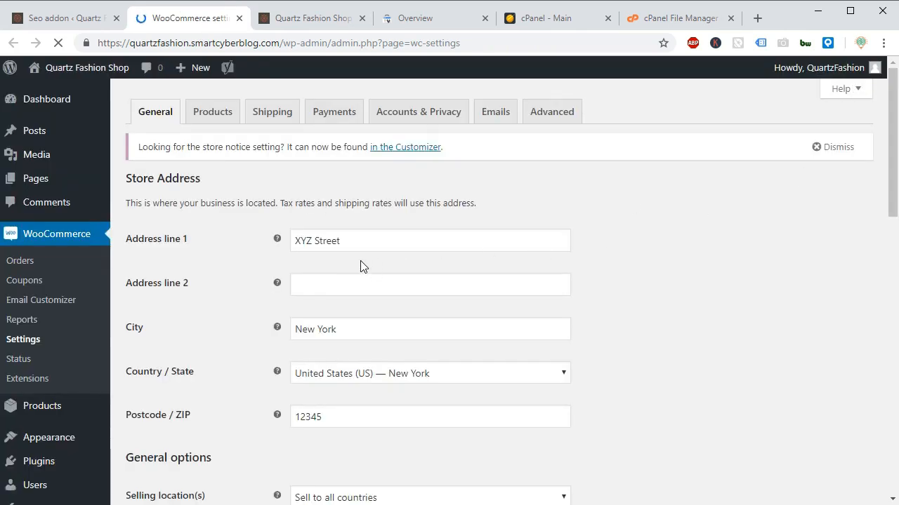
Cut the street from WooCommerce's Address line 1 and paste it into the Seo addon's Address field.
{"action": "left_click", "coordinate": [324, 241]}
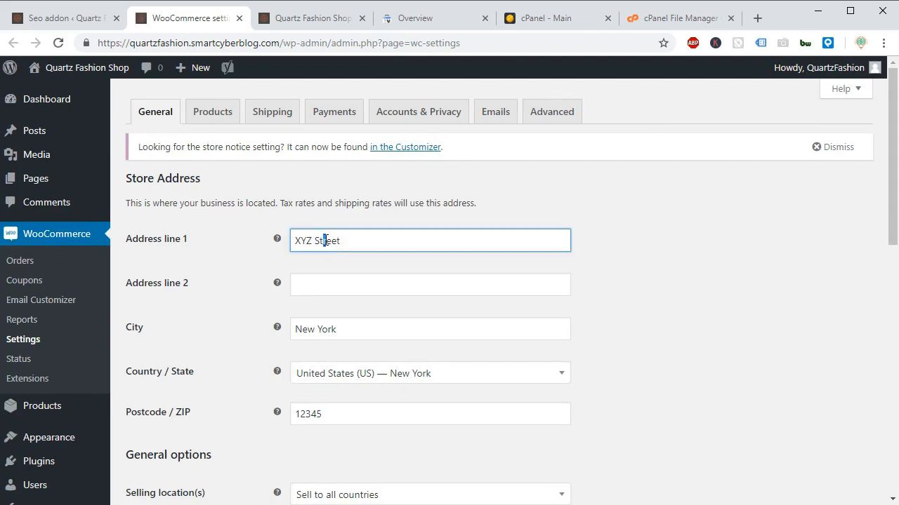
{"action": "triple_click", "coordinate": [325, 240]}
{"action": "right_click", "coordinate": [299, 238]}
{"action": "left_click", "coordinate": [311, 246]}
{"action": "left_click", "coordinate": [37, 16]}
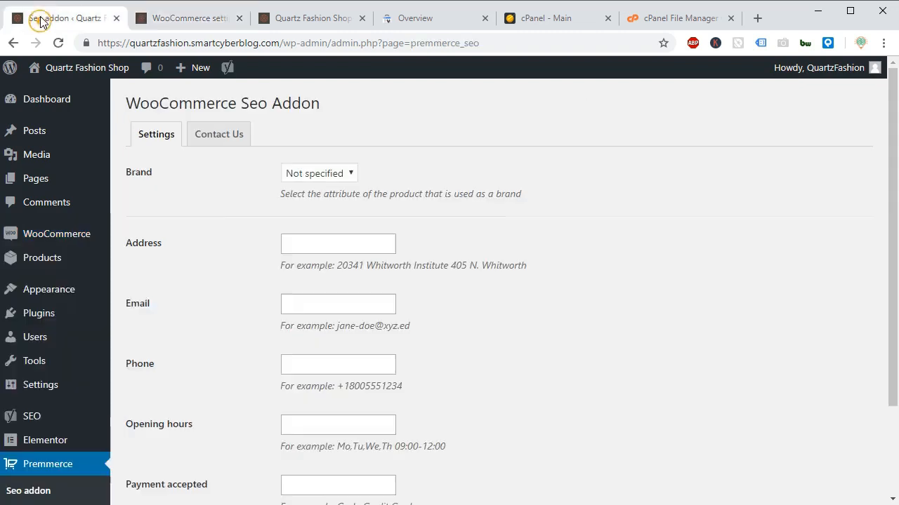
{"action": "left_click", "coordinate": [343, 242]}
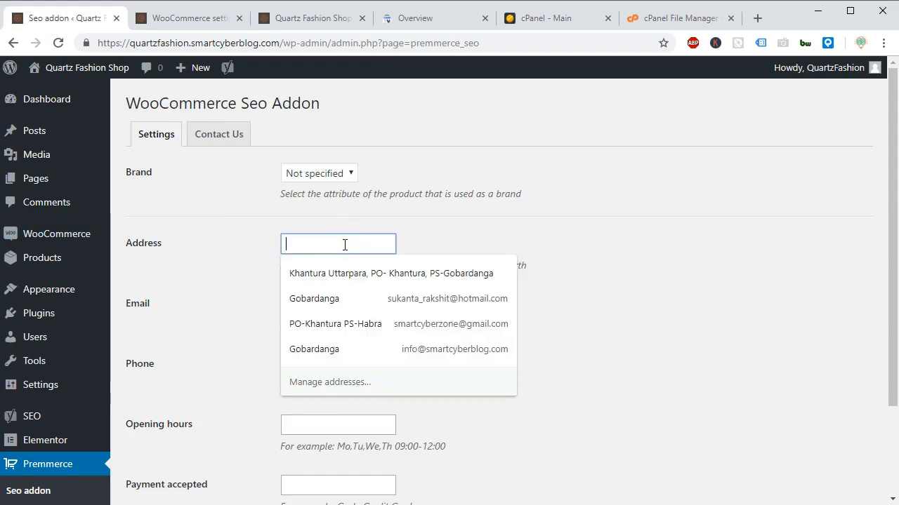
{"action": "key", "text": "ctrl+v"}
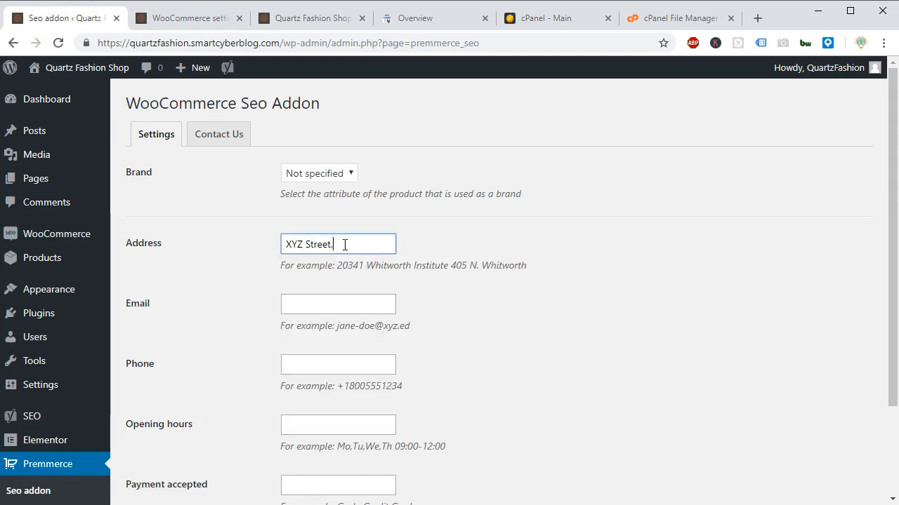
Undo the cut of Address line 1 in the WooCommerce settings and return to the Seo addon settings.
{"action": "left_click", "coordinate": [218, 19]}
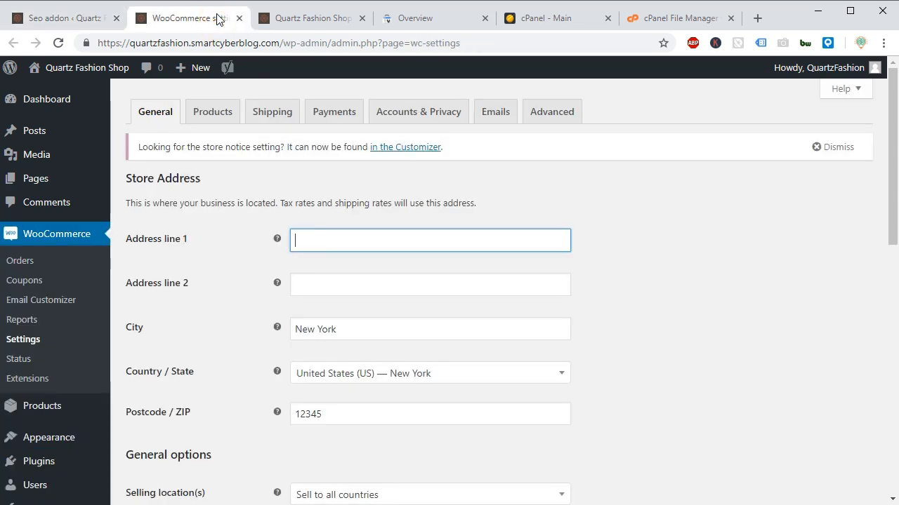
{"action": "key", "text": "ctrl+z"}
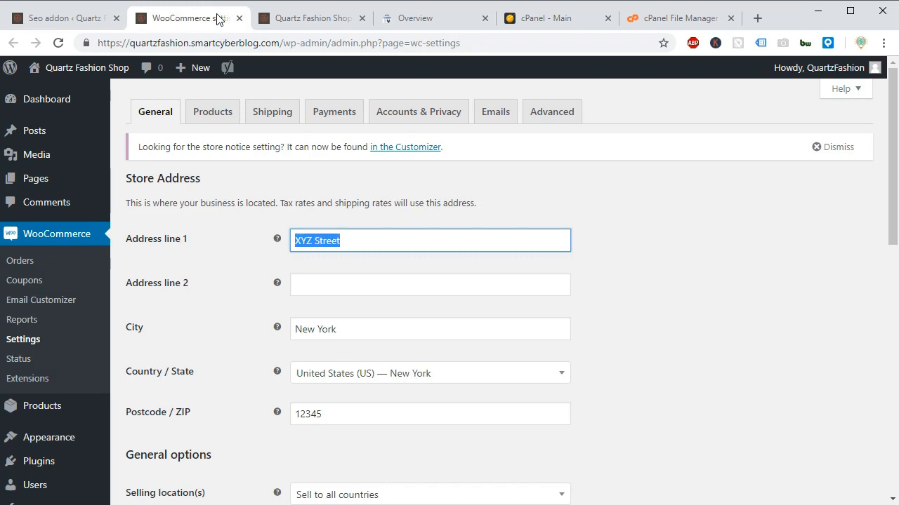
{"action": "left_click", "coordinate": [79, 19]}
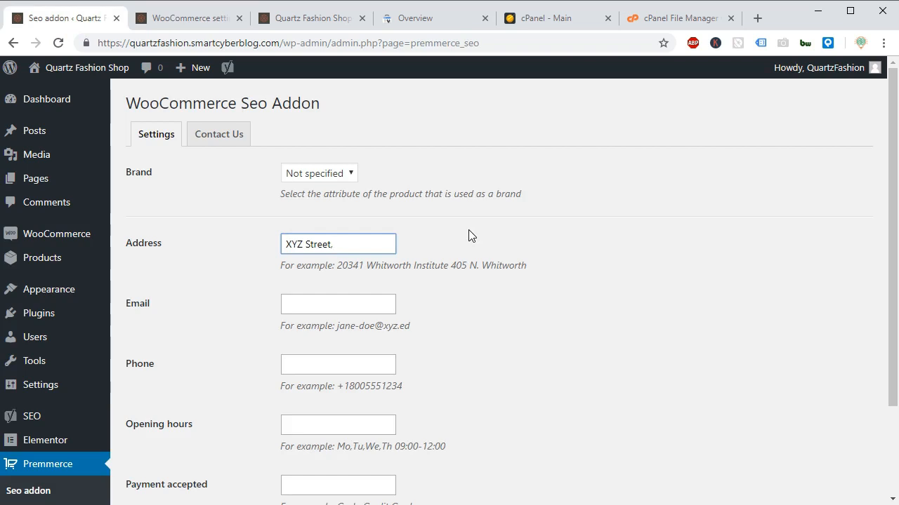
Complete the Seo addon's Address field with the store's city, country and postcode, separated by commas.
{"action": "type", "text": "New York, United A"}
{"action": "key", "text": "BackSpace"}
{"action": "type", "text": "States"}
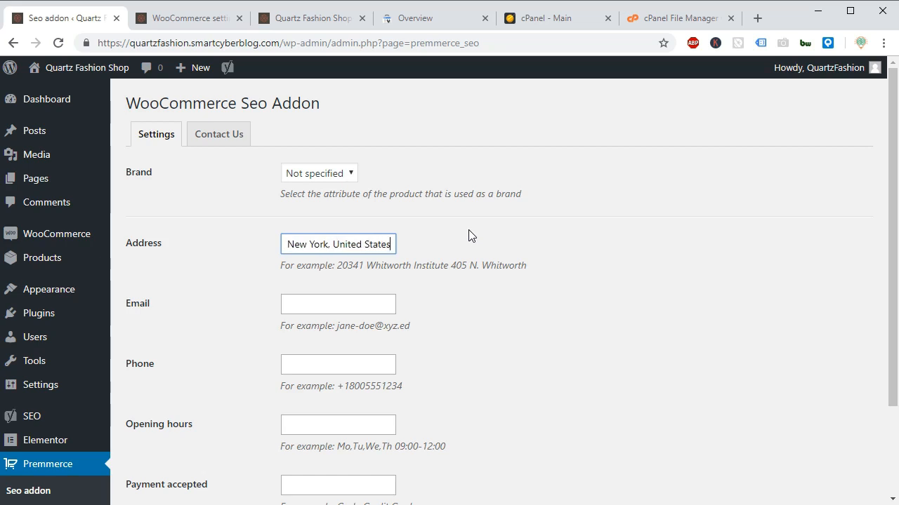
{"action": "type", "text": " , "}
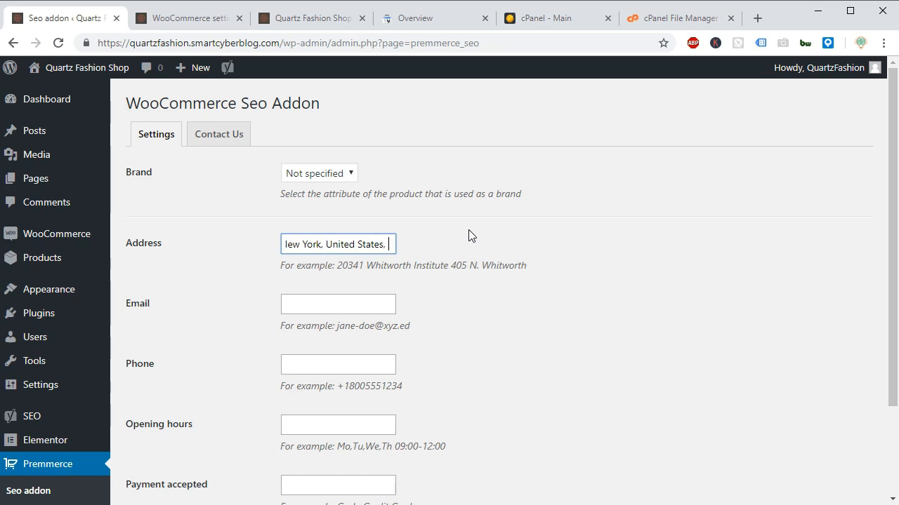
{"action": "type", "text": "12345"}
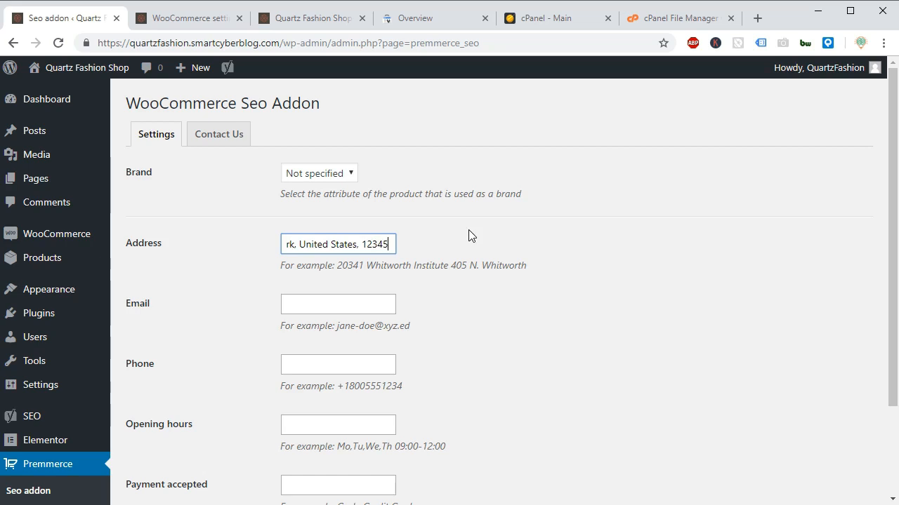
Fill in the Email field with the shop's contact e-mail address.
{"action": "left_click", "coordinate": [321, 301]}
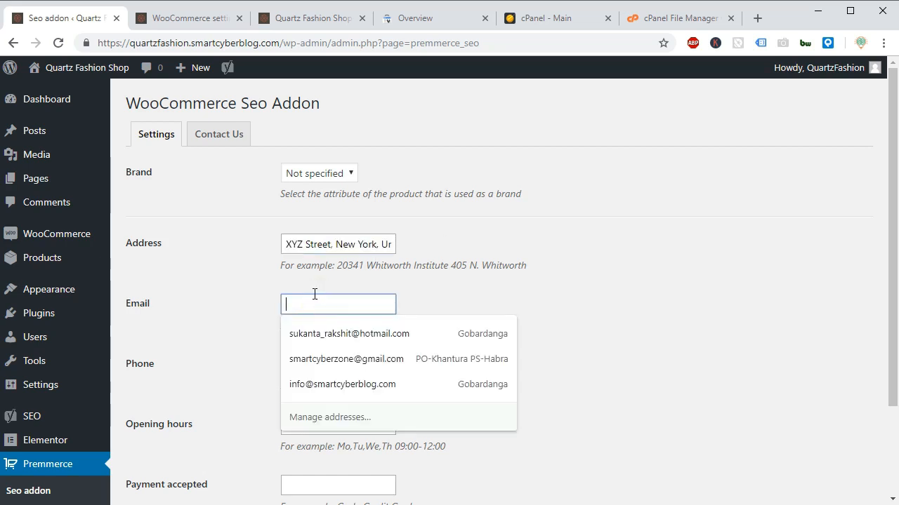
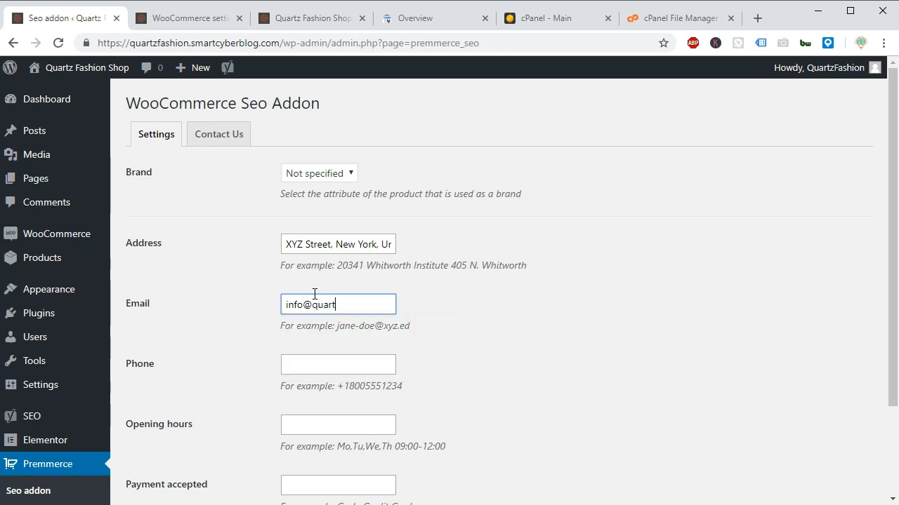
Check the WooCommerce general settings for a phone number and fill in the addon's Phone field with the shop's number.
{"action": "left_click", "coordinate": [284, 361]}
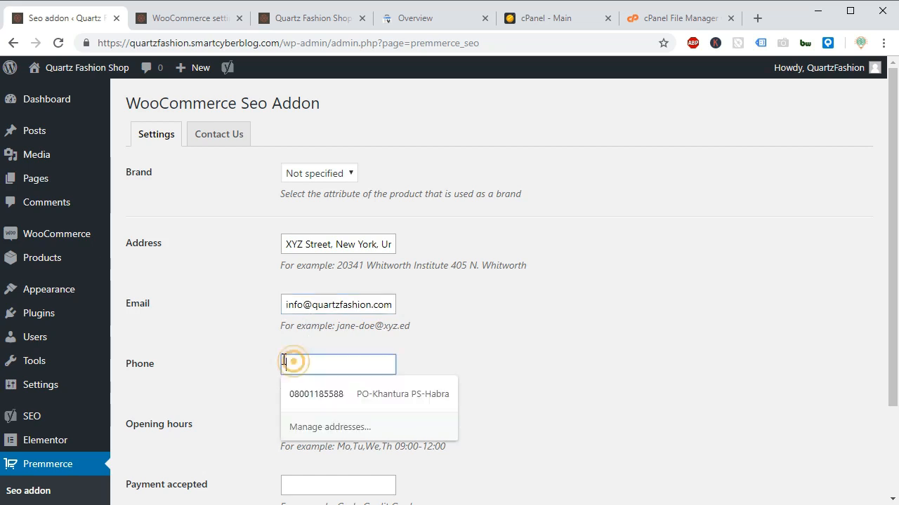
{"action": "left_click", "coordinate": [156, 17]}
{"action": "left_click_drag", "start_coordinate": [883, 219], "coordinate": [883, 492]}
{"action": "scroll", "coordinate": [859, 211], "scroll_direction": "up", "scroll_amount": 10}
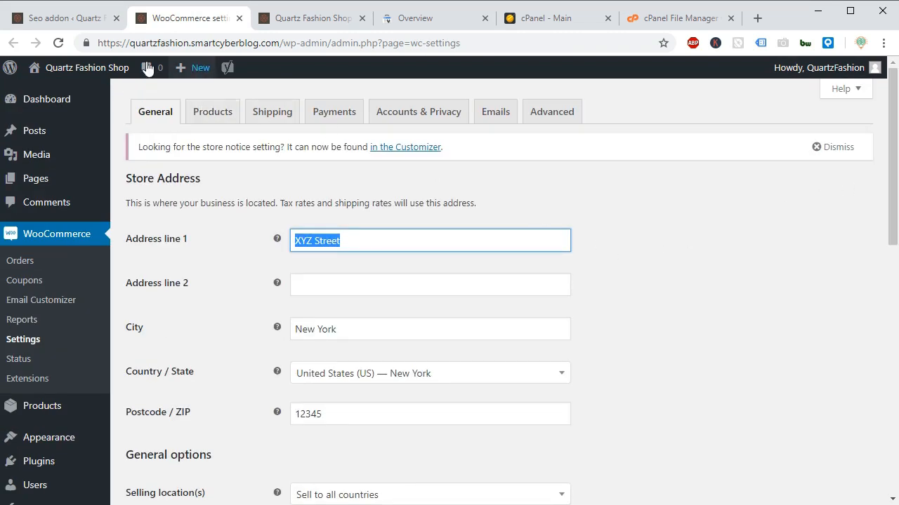
{"action": "left_click", "coordinate": [57, 19]}
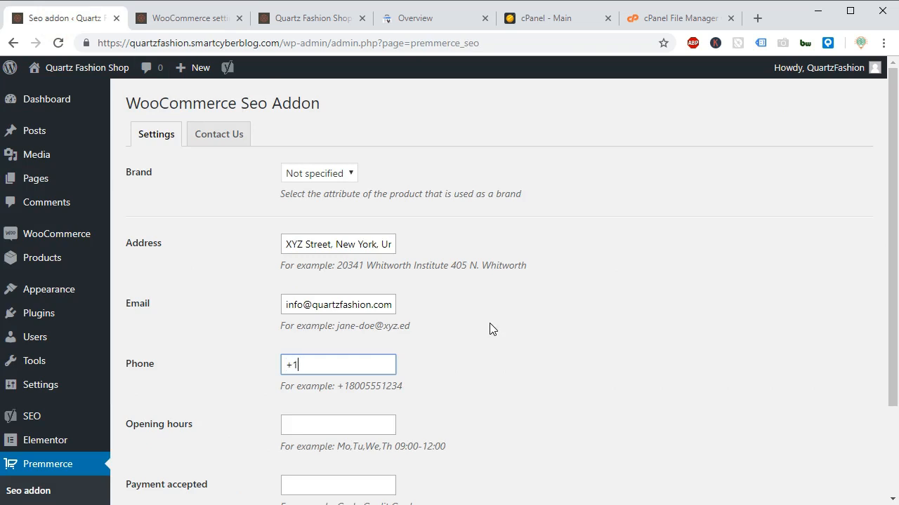
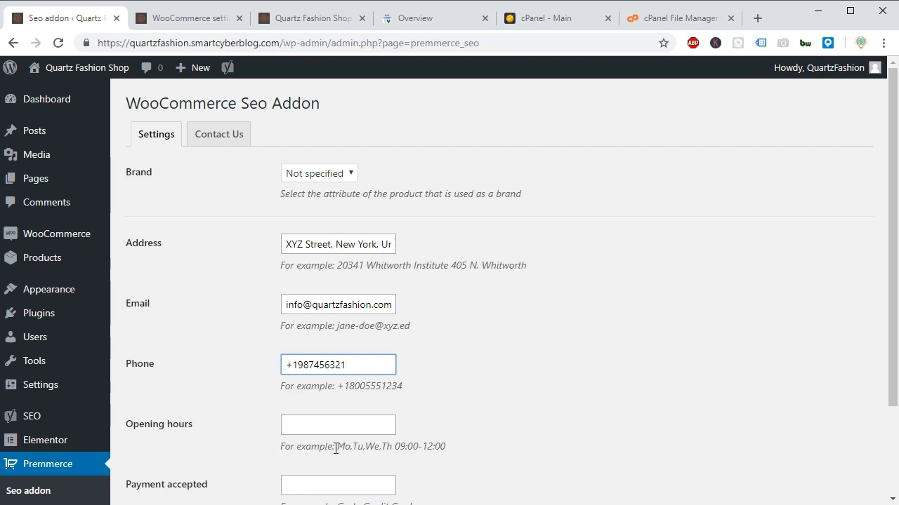
Fill in the Opening hours field using the sample text, adding Fr and Sa after Th in the list of days.
{"action": "left_click_drag", "start_coordinate": [340, 446], "coordinate": [454, 454]}
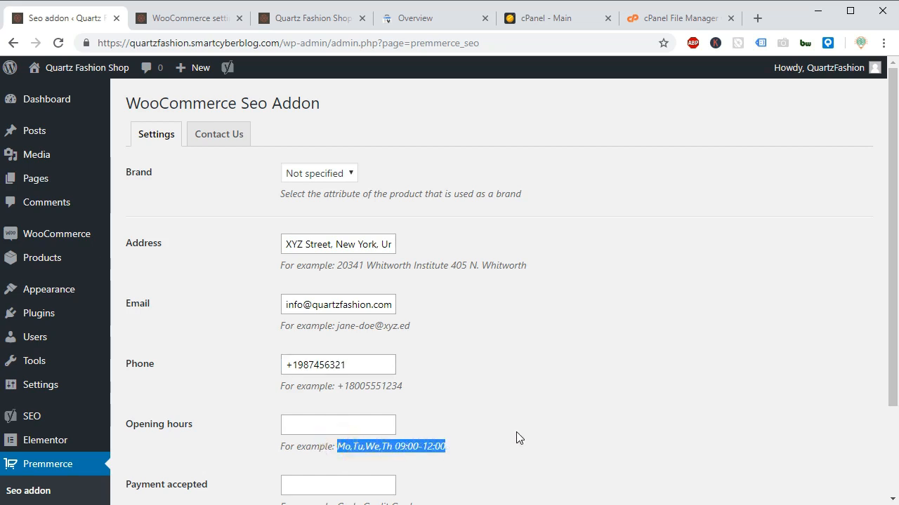
{"action": "left_click", "coordinate": [305, 423]}
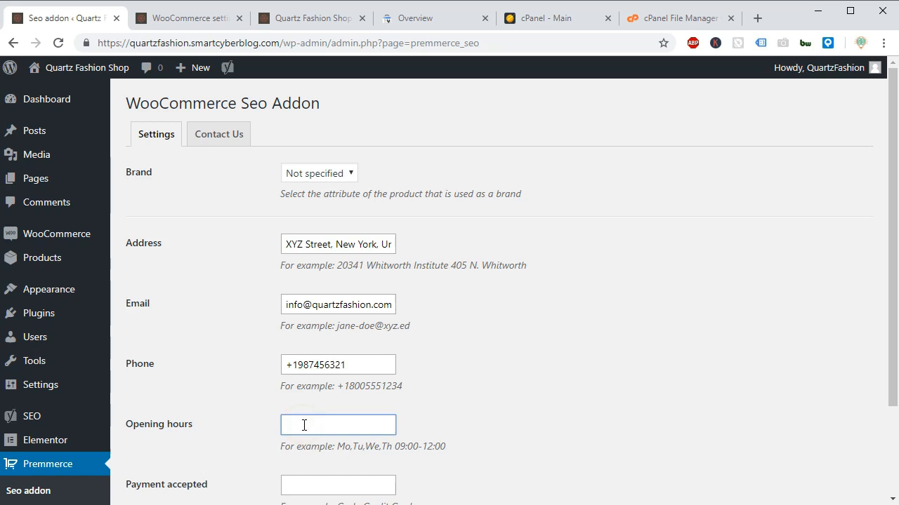
{"action": "key", "text": "ctrl+v"}
{"action": "left_click", "coordinate": [338, 426]}
{"action": "type", "text": ", Fr, Sa"}
Set Payment accepted to "Credit Card, Debit Card" and save the Seo addon settings.
{"action": "left_click_drag", "start_coordinate": [891, 340], "coordinate": [839, 415]}
{"action": "left_click", "coordinate": [326, 371]}
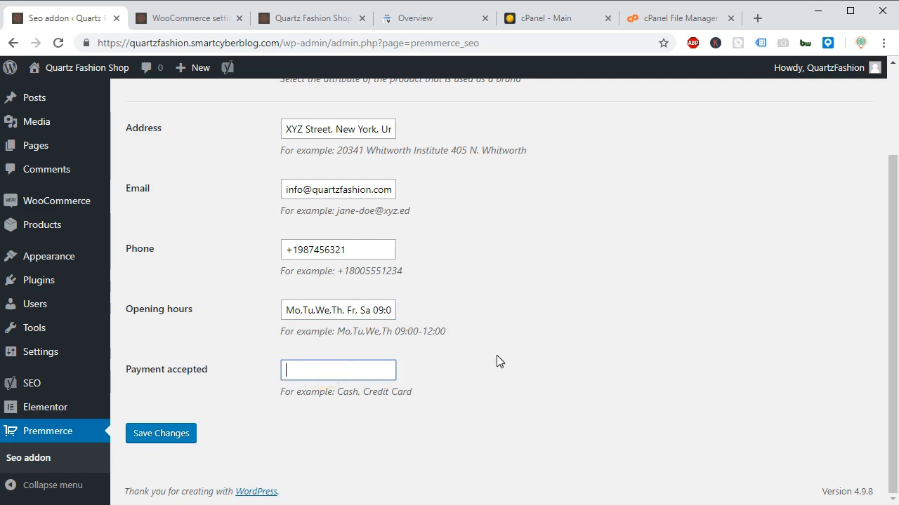
{"action": "type", "text": "Cred"}
{"action": "type", "text": "bit Card"}
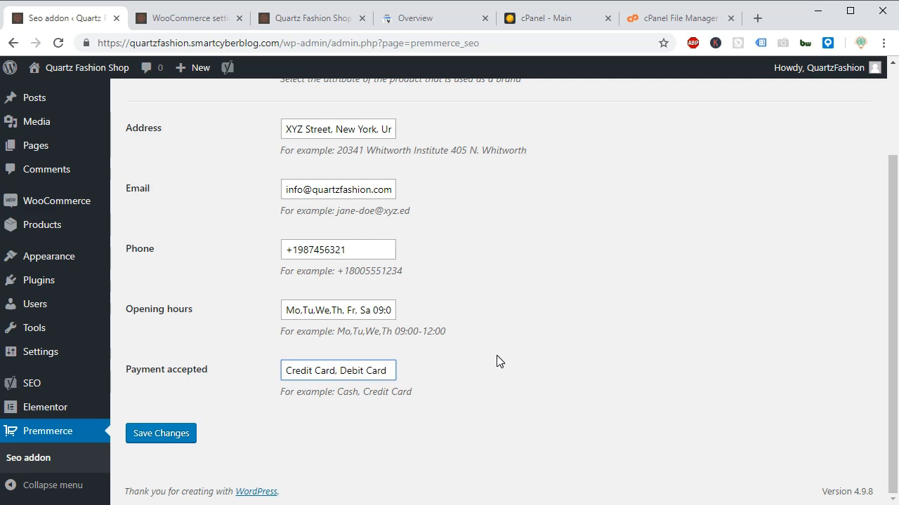
{"action": "left_click", "coordinate": [156, 436]}
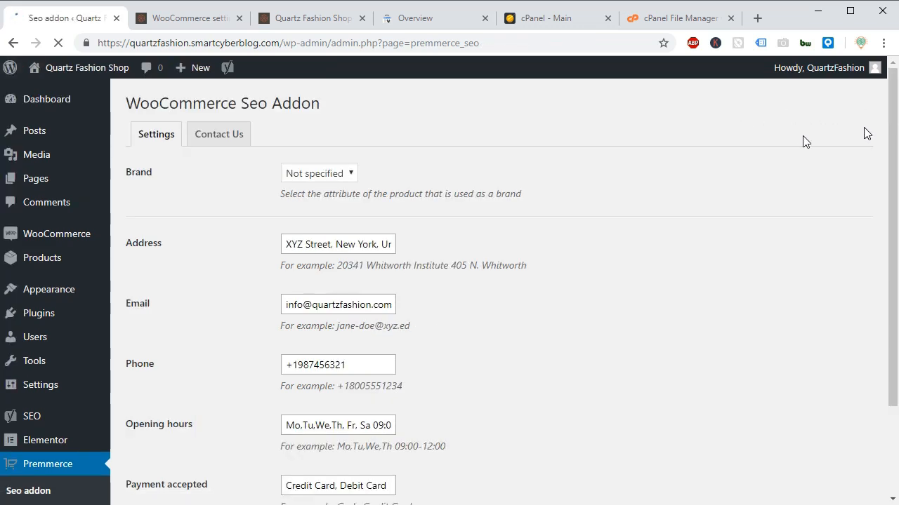
View the addon's contact form and return to its settings.
{"action": "left_click", "coordinate": [229, 142]}
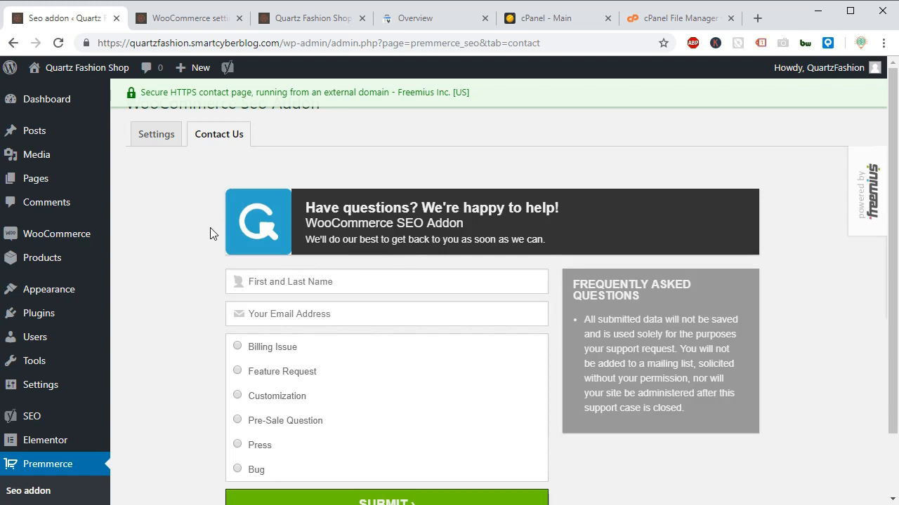
{"action": "left_click", "coordinate": [148, 137]}
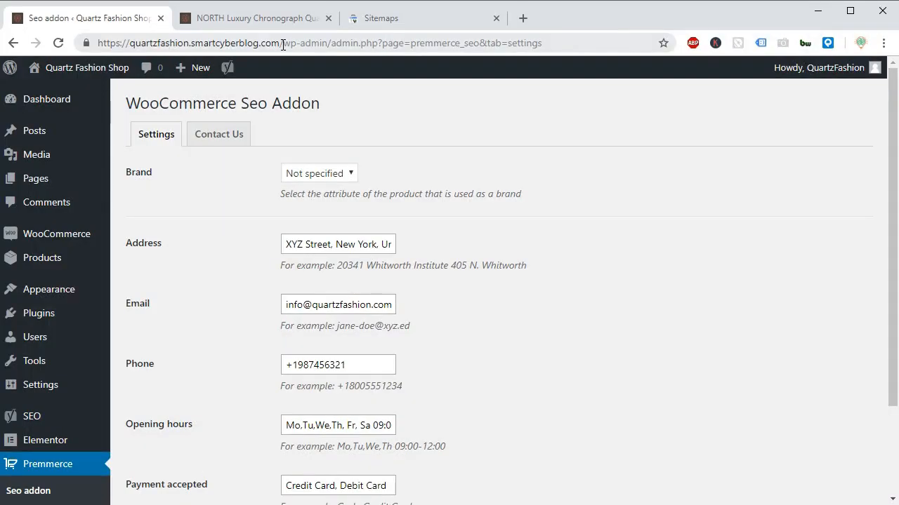
Replace everything after the shop's domain in the page address with sitemap_index.xml.
{"action": "left_click", "coordinate": [283, 43]}
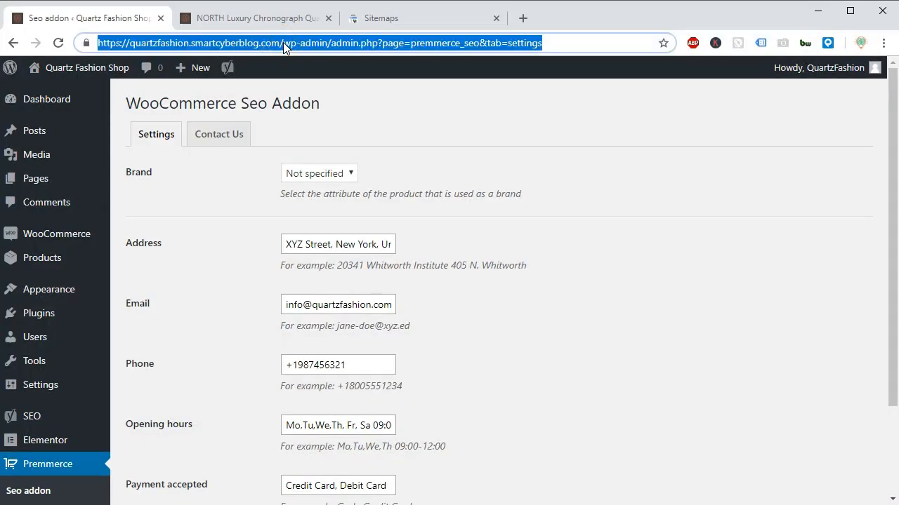
{"action": "left_click", "coordinate": [283, 44]}
{"action": "left_click", "coordinate": [656, 43], "text": "shift"}
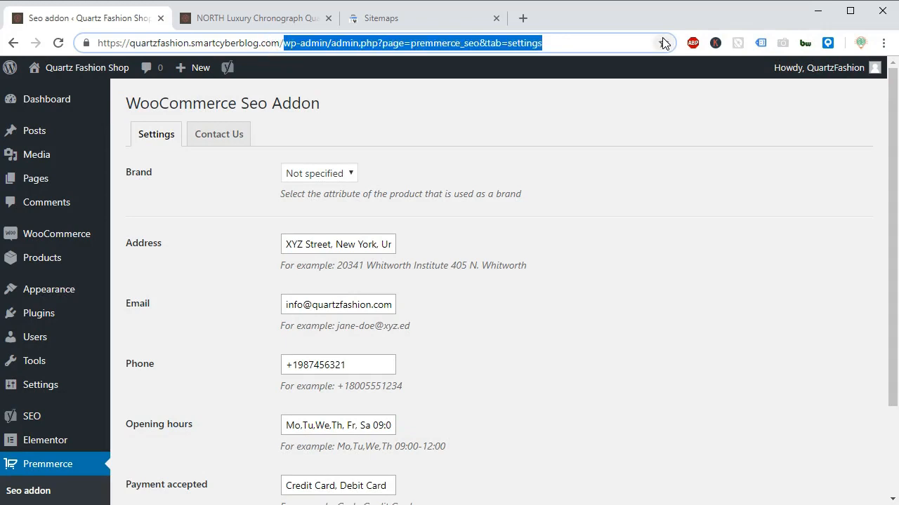
{"action": "key", "text": "BackSpace"}
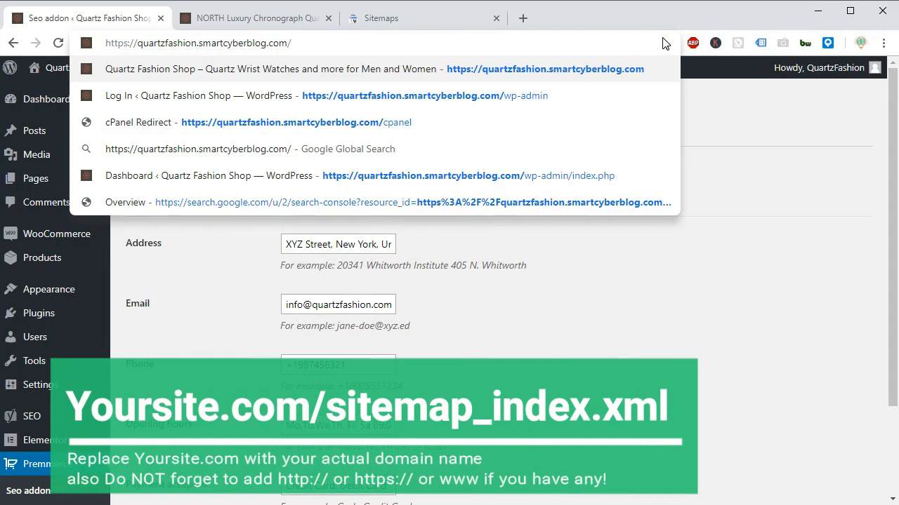
{"action": "type", "text": "site"}
{"action": "type", "text": "ma"}
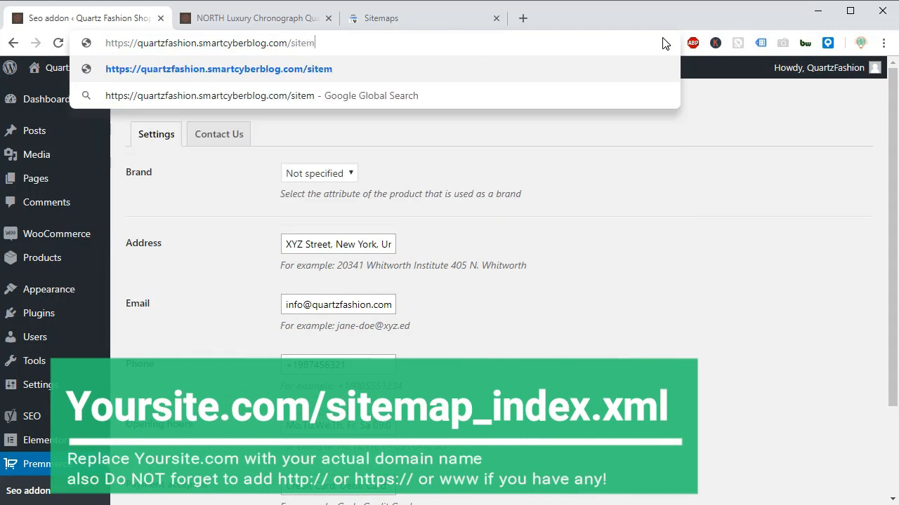
{"action": "type", "text": "p"}
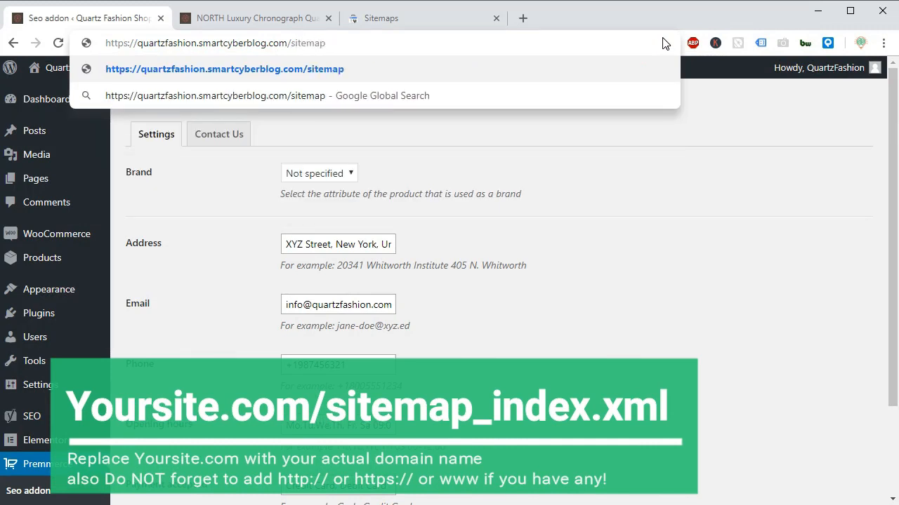
{"action": "type", "text": "_i"}
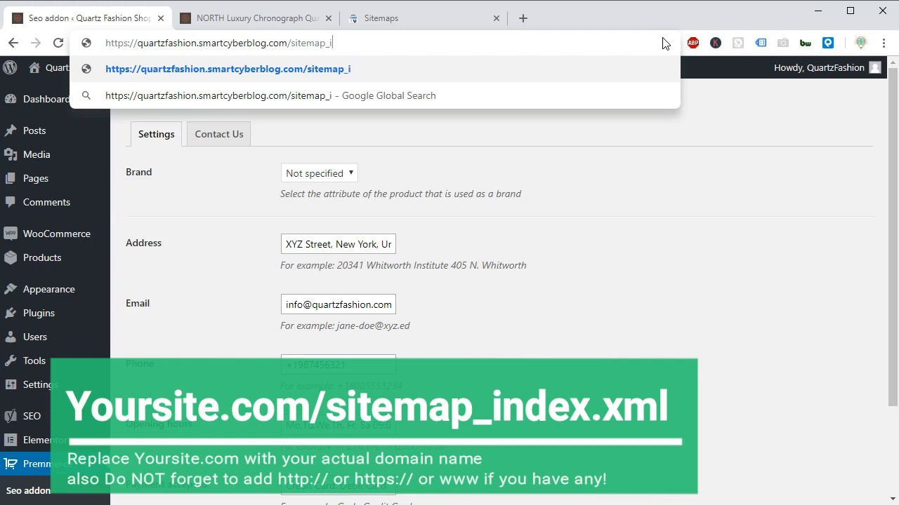
{"action": "type", "text": "ndex.xml"}
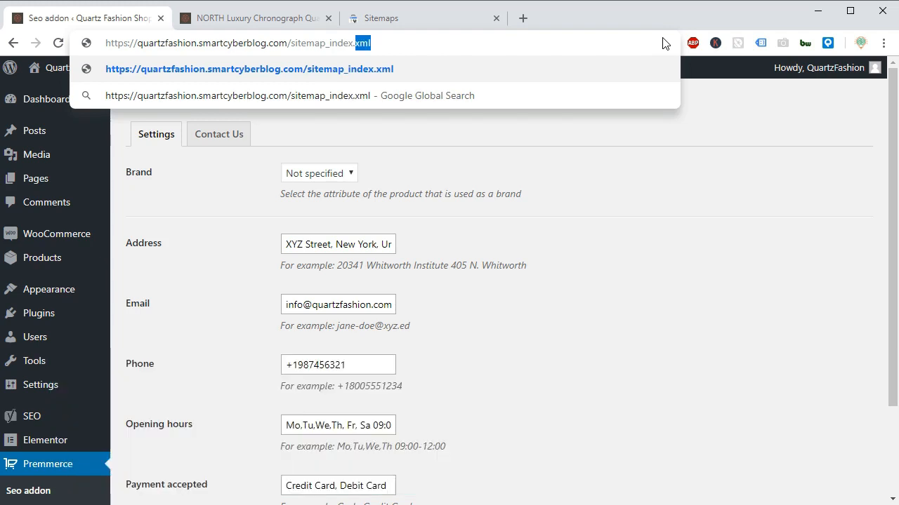
Copy the sitemap_index.xml part of the address and load the shop's XML sitemap.
{"action": "key", "text": "shift+Left"}
{"action": "key", "text": "shift+Left"}
{"action": "key", "text": "shift+Left"}
{"action": "key", "text": "shift+Left"}
{"action": "key", "text": "shift+Left"}
{"action": "key", "text": "shift+Left"}
{"action": "key", "text": "shift+Left"}
{"action": "key", "text": "shift+Left"}
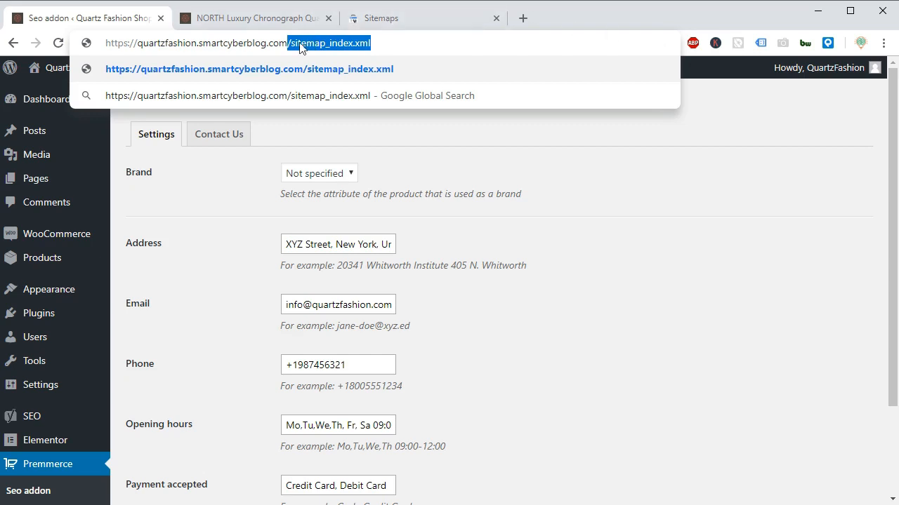
{"action": "left_click_drag", "start_coordinate": [292, 42], "coordinate": [374, 40]}
{"action": "right_click", "coordinate": [353, 44]}
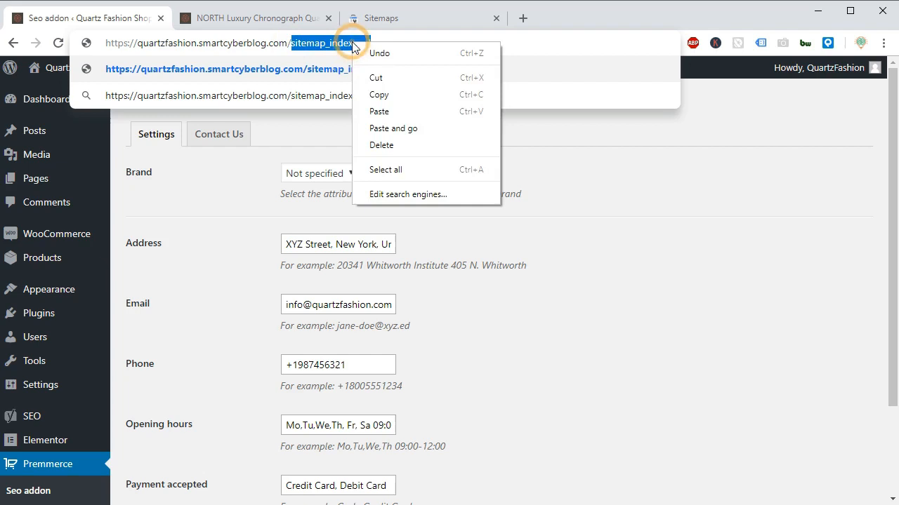
{"action": "left_click", "coordinate": [374, 90]}
{"action": "left_click", "coordinate": [397, 38]}
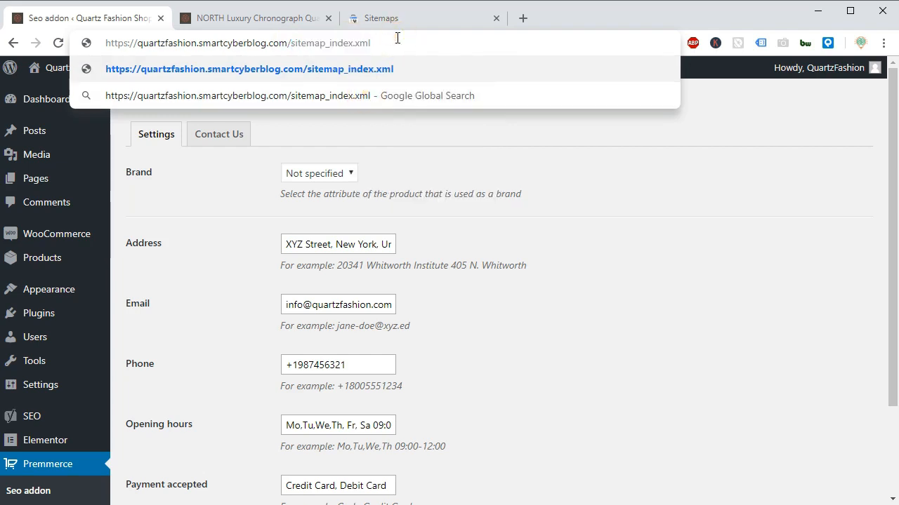
{"action": "key", "text": "Return"}
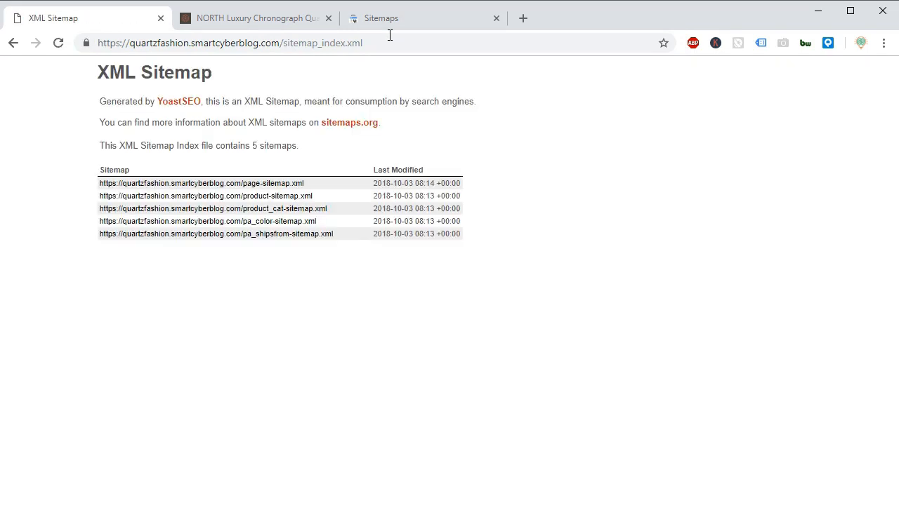
Examine the XML sitemap index and its modification dates, look through the page and product sitemaps, and return to the index.
{"action": "left_click_drag", "start_coordinate": [102, 71], "coordinate": [315, 157]}
{"action": "left_click_drag", "start_coordinate": [431, 135], "coordinate": [462, 136]}
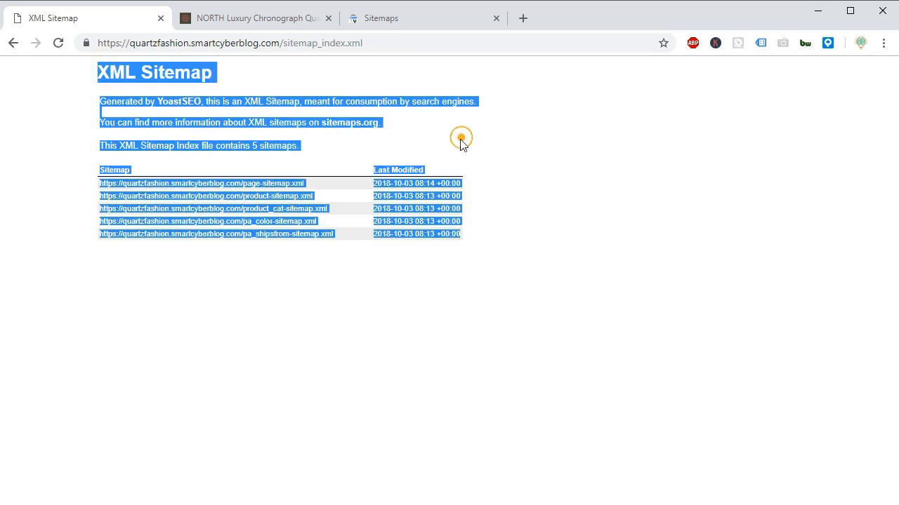
{"action": "left_click", "coordinate": [484, 235]}
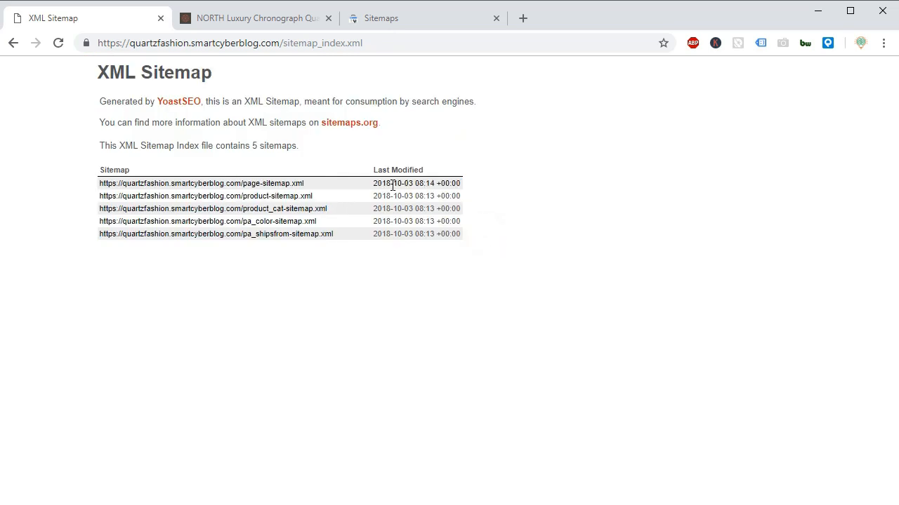
{"action": "left_click_drag", "start_coordinate": [413, 185], "coordinate": [370, 184]}
{"action": "left_click", "coordinate": [508, 175]}
{"action": "left_click", "coordinate": [271, 185]}
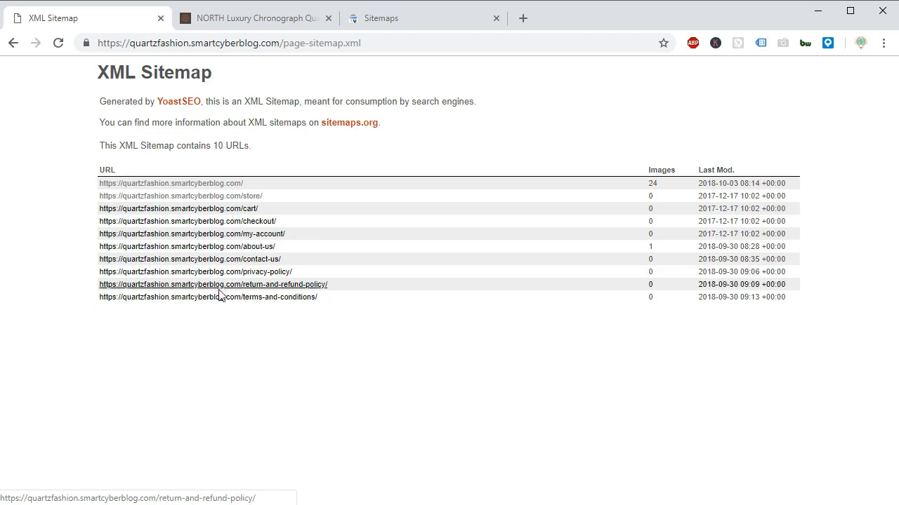
{"action": "left_click", "coordinate": [14, 42]}
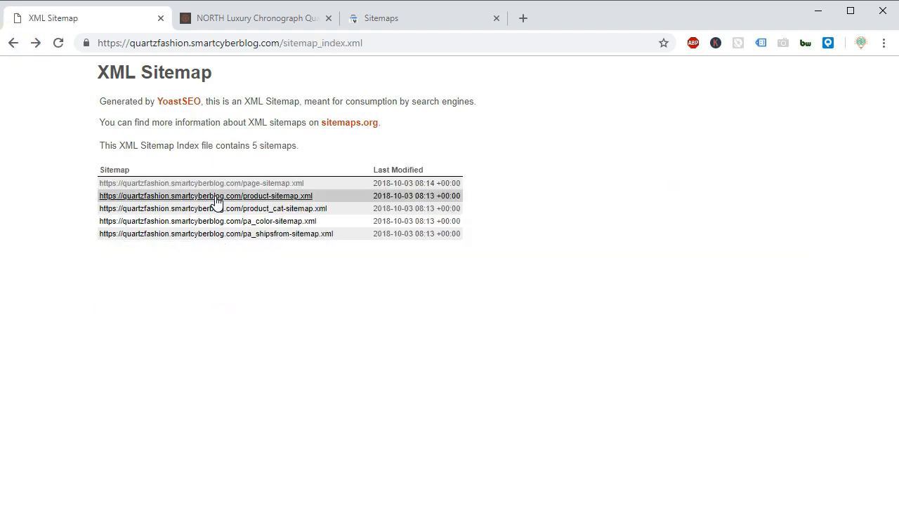
{"action": "left_click", "coordinate": [212, 196]}
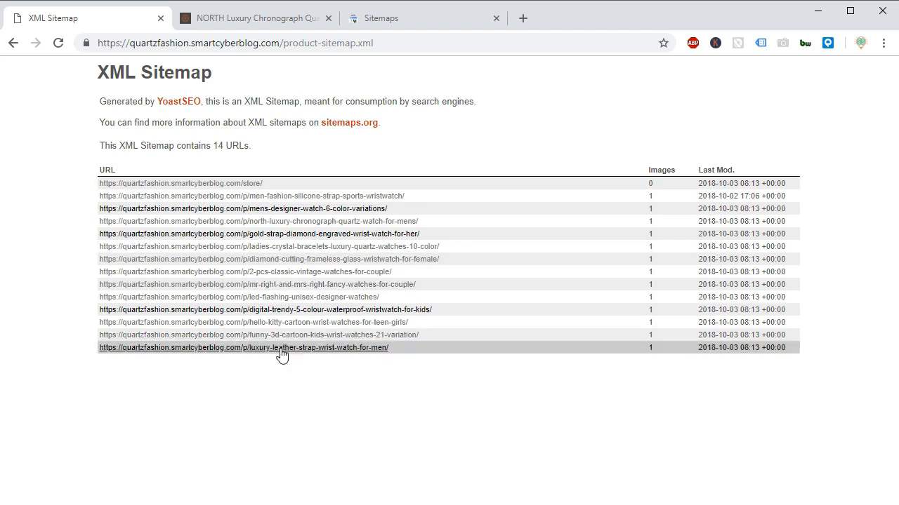
{"action": "left_click", "coordinate": [13, 43]}
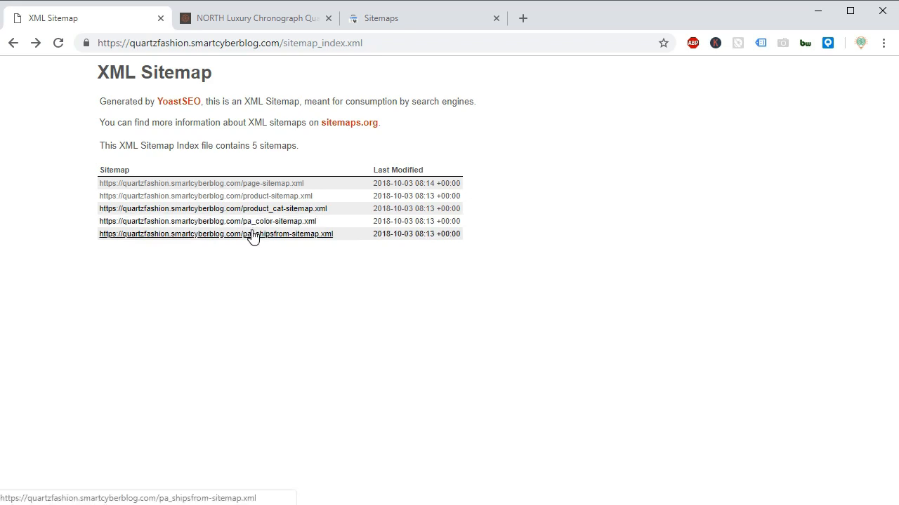
Submit the copied sitemap_index.xml as a new sitemap for the shop in Google Search Console.
{"action": "left_click", "coordinate": [379, 21]}
{"action": "left_click_drag", "start_coordinate": [246, 226], "coordinate": [466, 218]}
{"action": "left_click", "coordinate": [483, 221]}
{"action": "right_click", "coordinate": [484, 222]}
{"action": "left_click", "coordinate": [535, 309]}
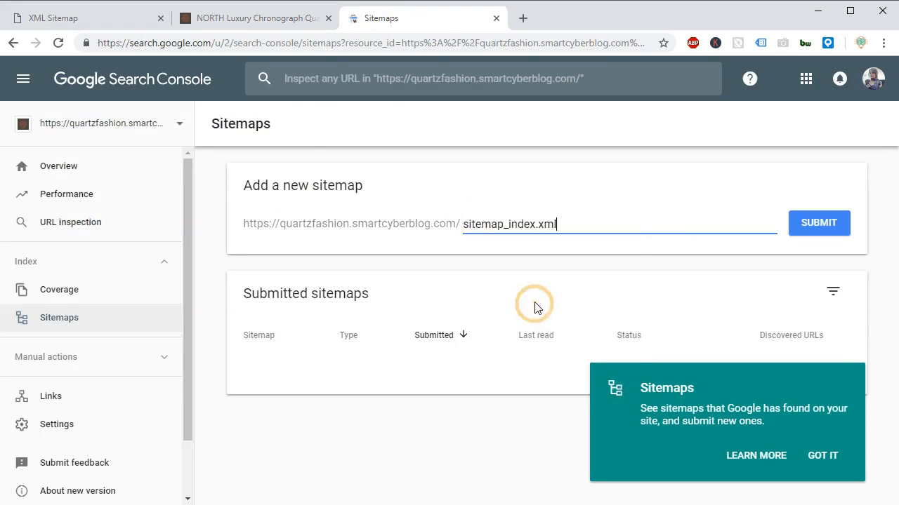
{"action": "left_click", "coordinate": [812, 225]}
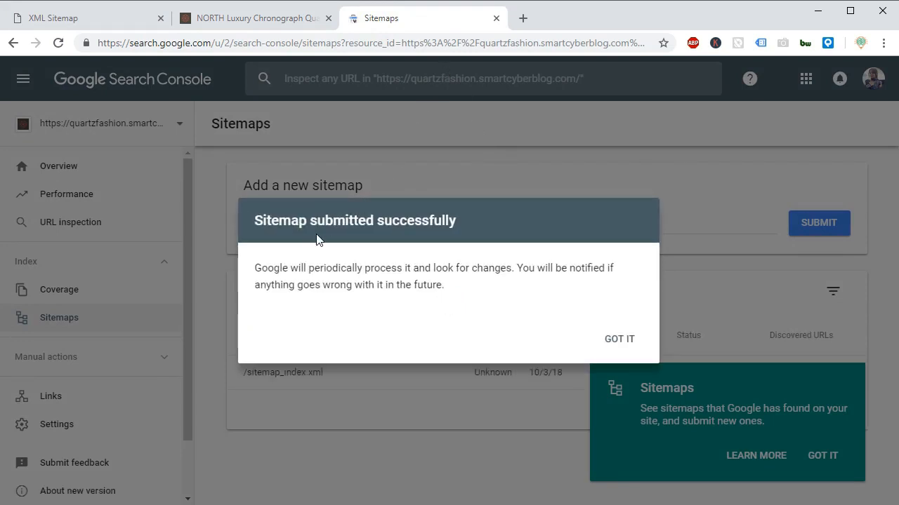
Read and close the sitemap submission message, and dismiss the Sitemaps introduction tip.
{"action": "left_click_drag", "start_coordinate": [257, 223], "coordinate": [431, 240]}
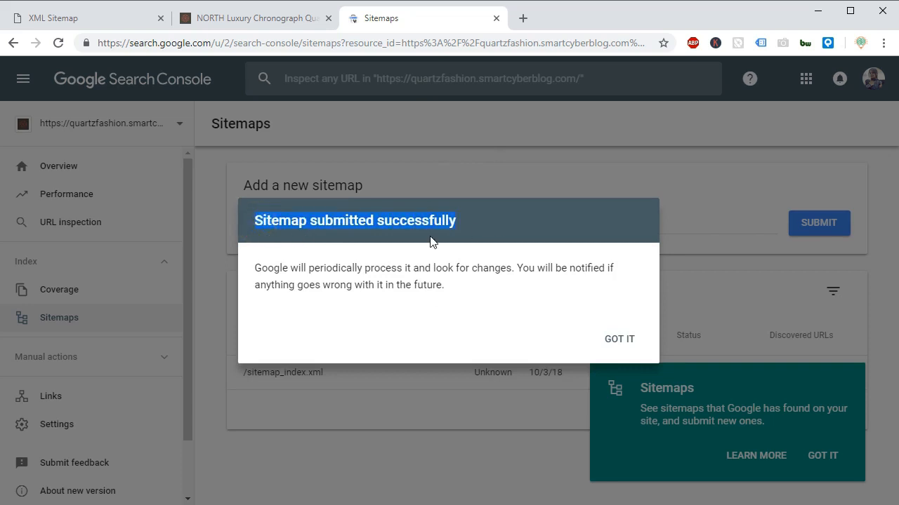
{"action": "left_click", "coordinate": [254, 272]}
{"action": "left_click_drag", "start_coordinate": [254, 272], "coordinate": [624, 293]}
{"action": "left_click", "coordinate": [467, 288]}
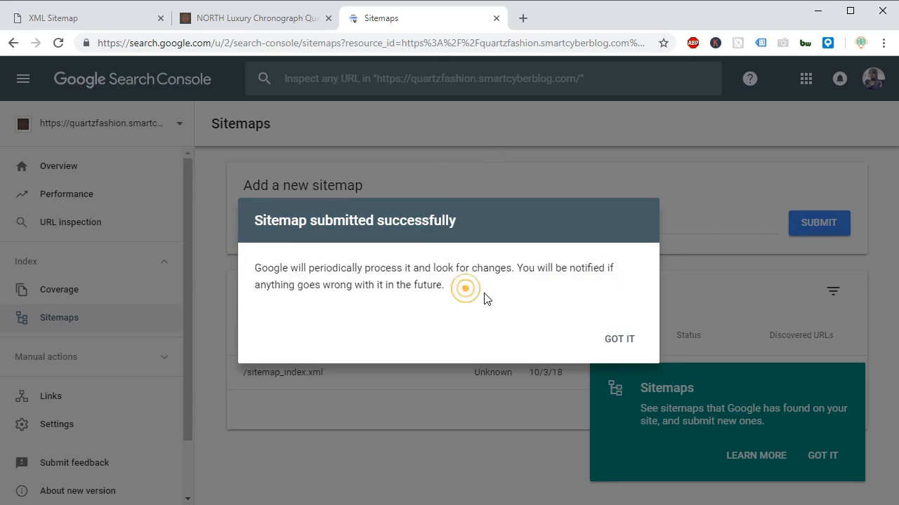
{"action": "left_click", "coordinate": [625, 342]}
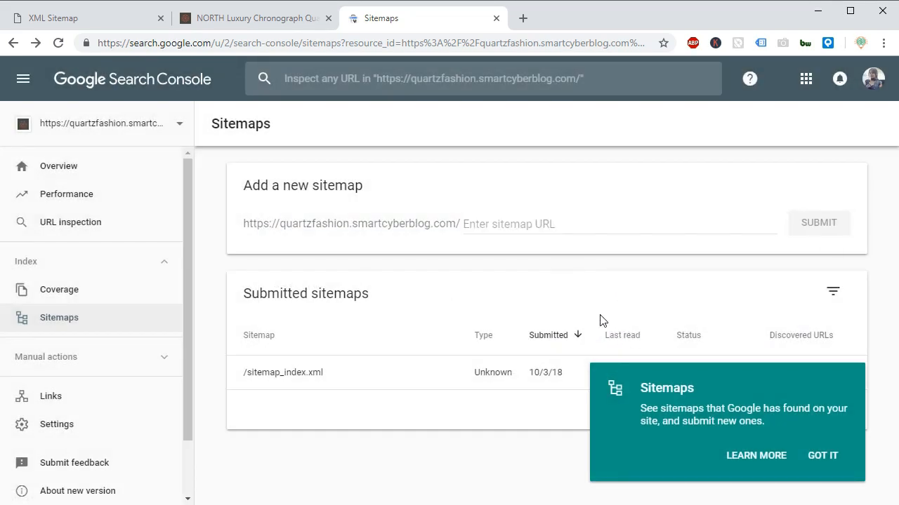
{"action": "left_click", "coordinate": [829, 453]}
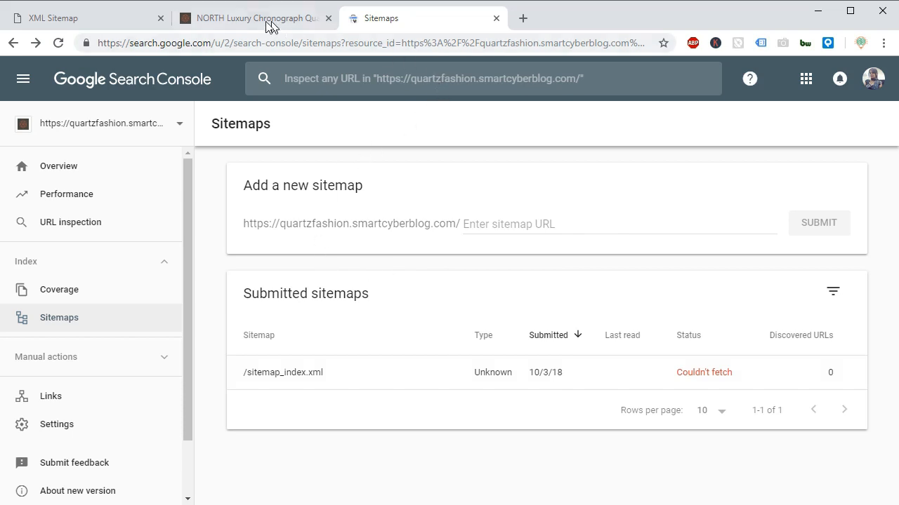
Remove sitemap_index.xml from the sitemap page's address and load the shop's home page.
{"action": "left_click", "coordinate": [88, 21]}
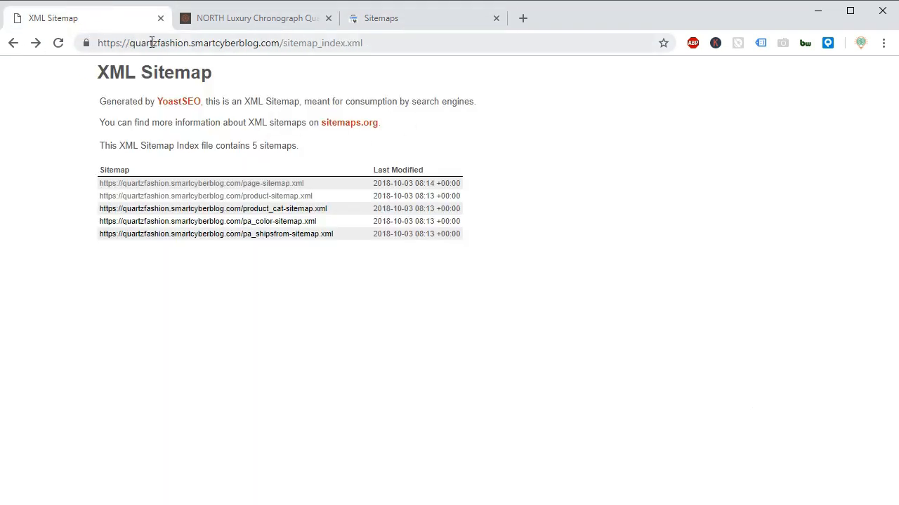
{"action": "left_click_drag", "start_coordinate": [285, 44], "coordinate": [405, 44]}
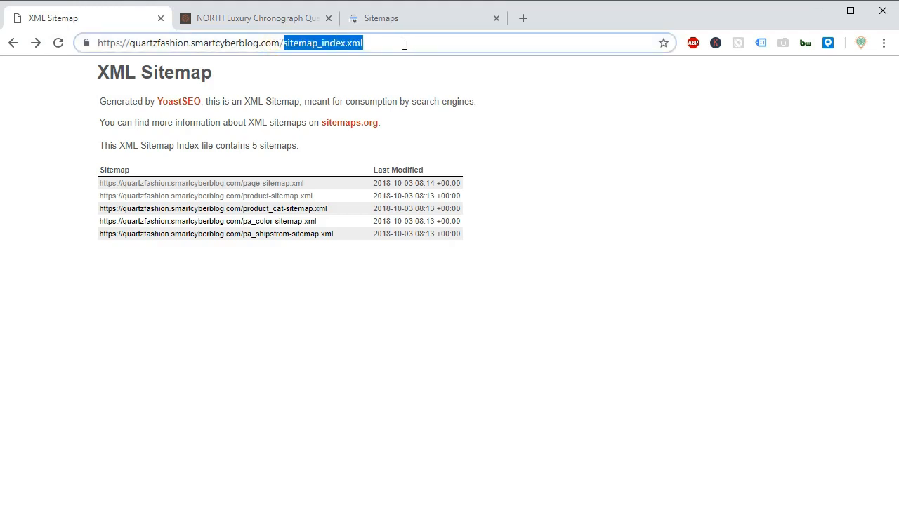
{"action": "key", "text": "BackSpace"}
{"action": "key", "text": "Return"}
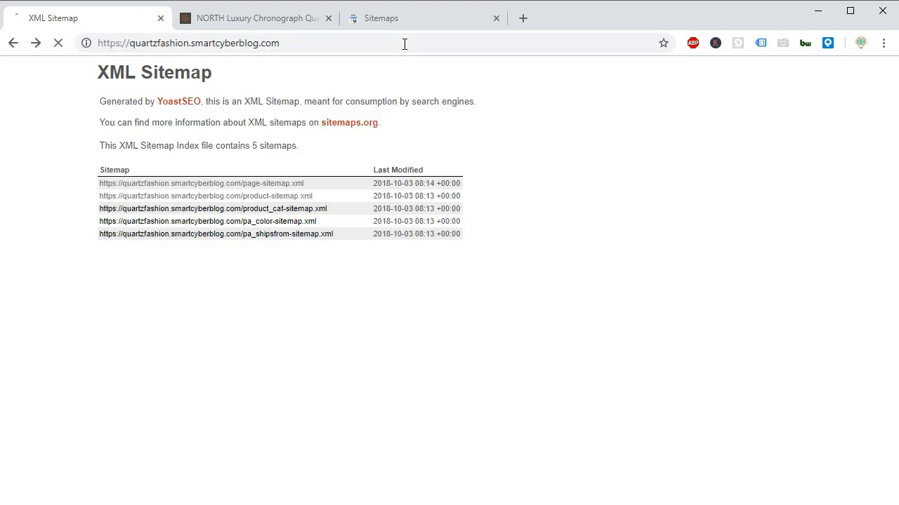
Inspect the recent north-luxury-chronograph-quartz-watch-for-mens product URL in Google Search Console and run a live test on it.
{"action": "left_click", "coordinate": [372, 25]}
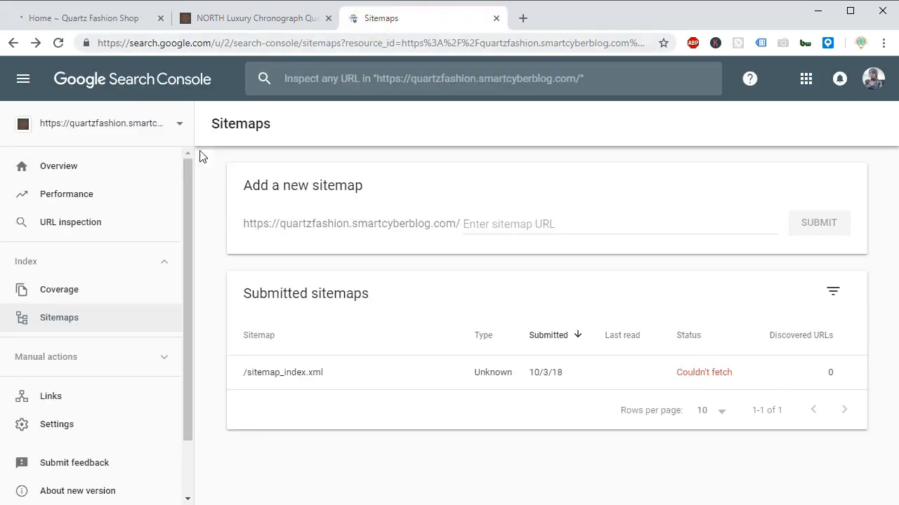
{"action": "left_click", "coordinate": [89, 221]}
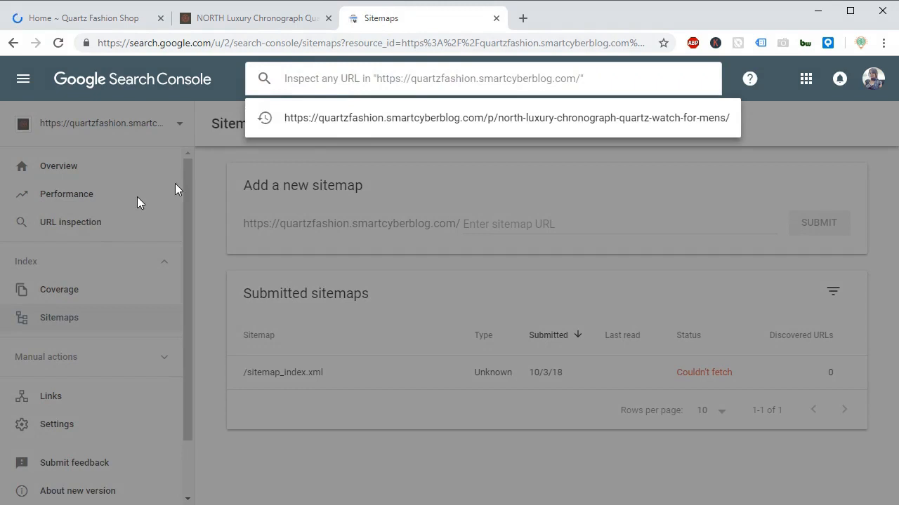
{"action": "left_click", "coordinate": [430, 119]}
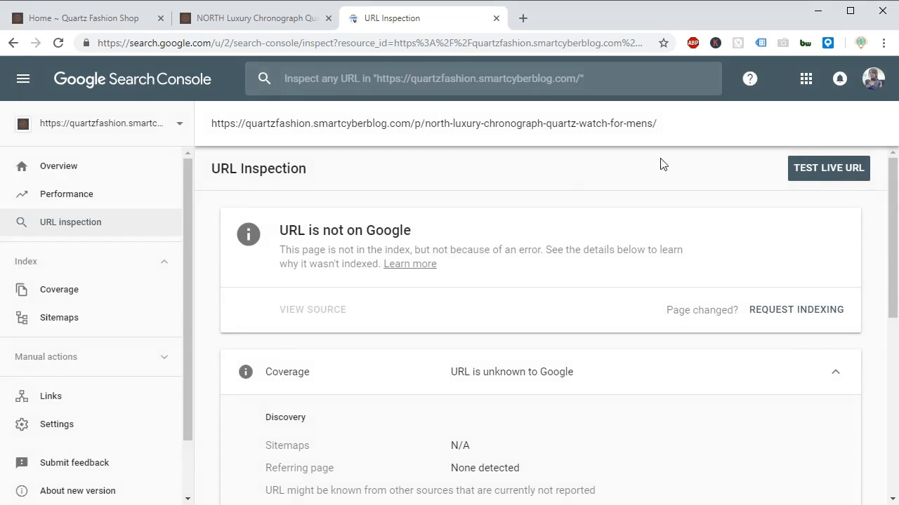
{"action": "left_click", "coordinate": [829, 172]}
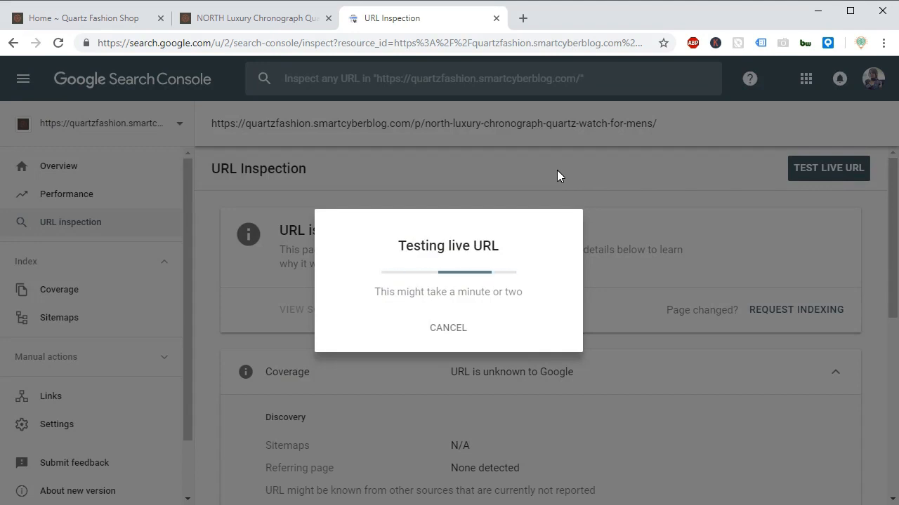
Review the North watch's product page in the shop, checking its rating, price, description, additional information and customer reviews.
{"action": "left_click", "coordinate": [252, 18]}
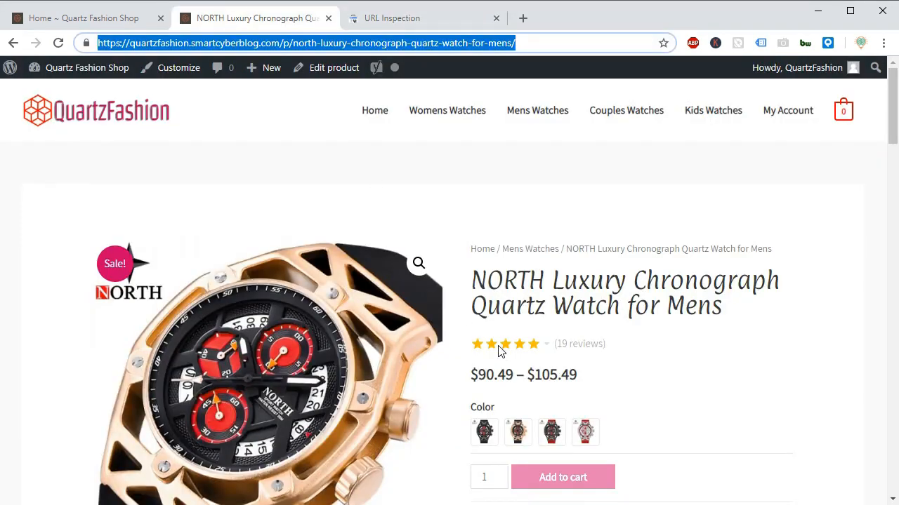
{"action": "left_click_drag", "start_coordinate": [469, 382], "coordinate": [582, 366]}
{"action": "left_click", "coordinate": [625, 377]}
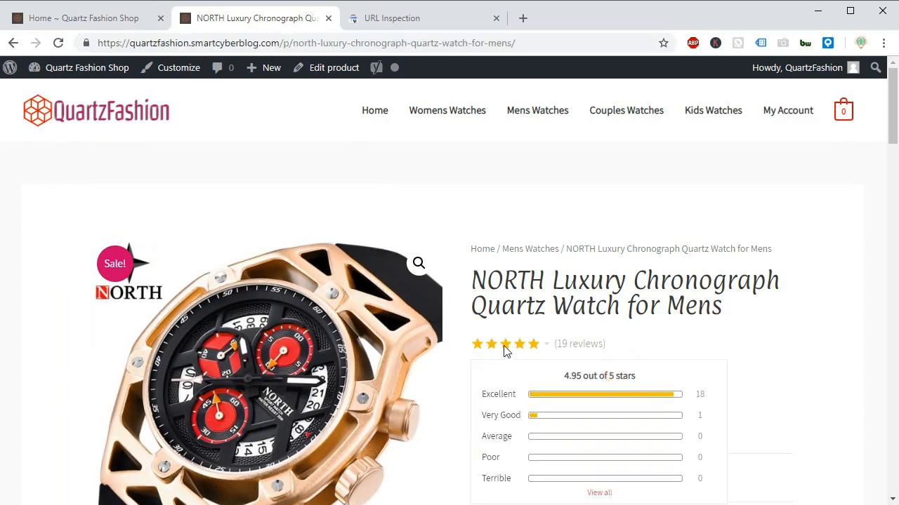
{"action": "left_click_drag", "start_coordinate": [892, 109], "coordinate": [886, 218]}
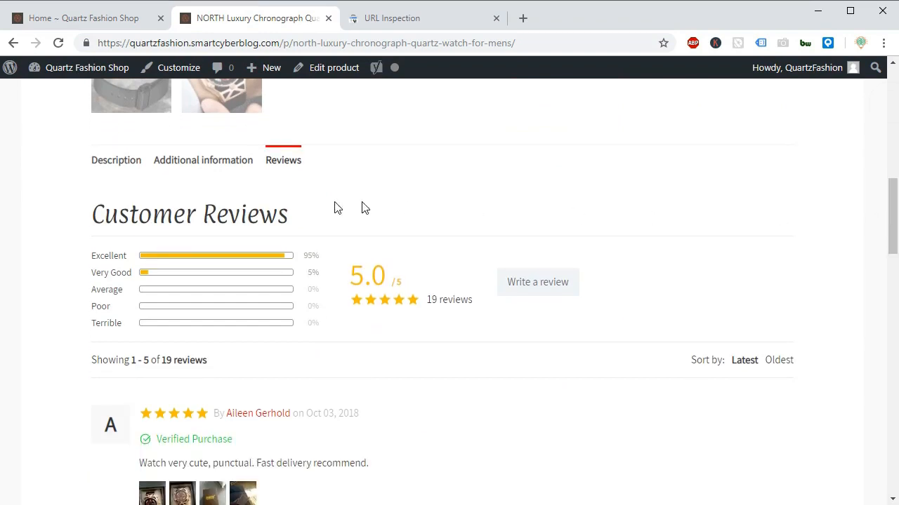
{"action": "left_click", "coordinate": [110, 158]}
{"action": "left_click", "coordinate": [237, 161]}
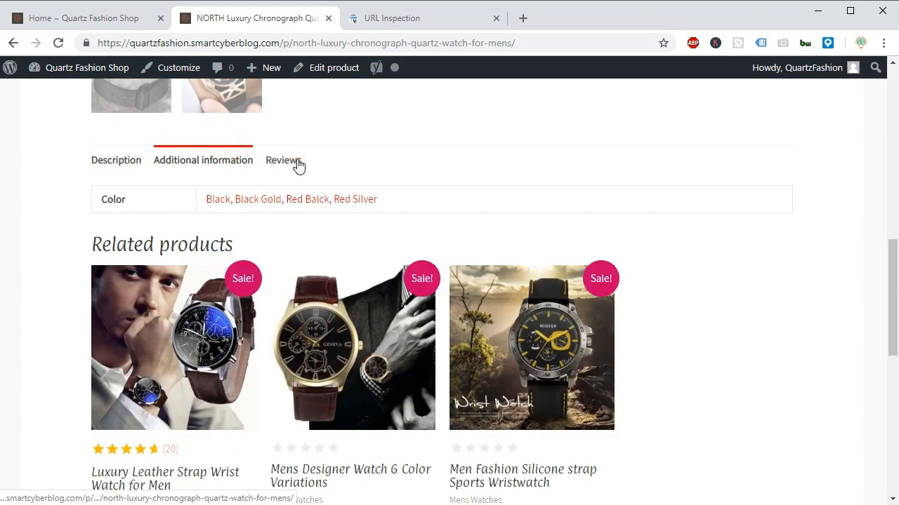
{"action": "left_click", "coordinate": [296, 164]}
{"action": "left_click_drag", "start_coordinate": [893, 223], "coordinate": [891, 107]}
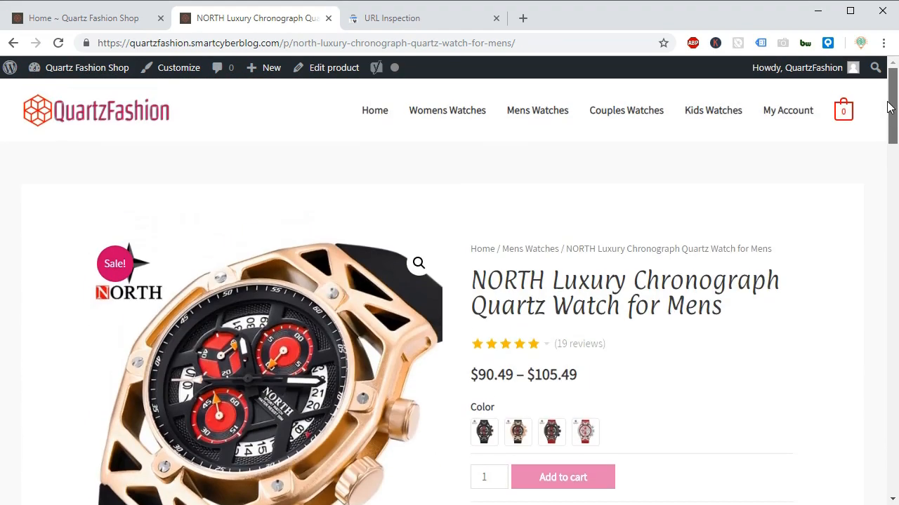
Return to the Search Console live test result and examine the expanded Availability details for crawling and indexing.
{"action": "left_click", "coordinate": [396, 19]}
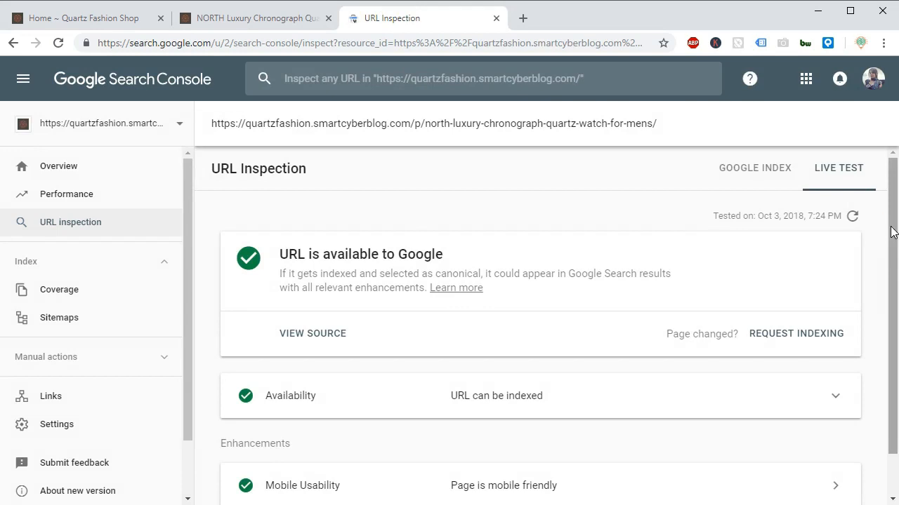
{"action": "scroll", "coordinate": [886, 232], "scroll_direction": "down", "scroll_amount": 2}
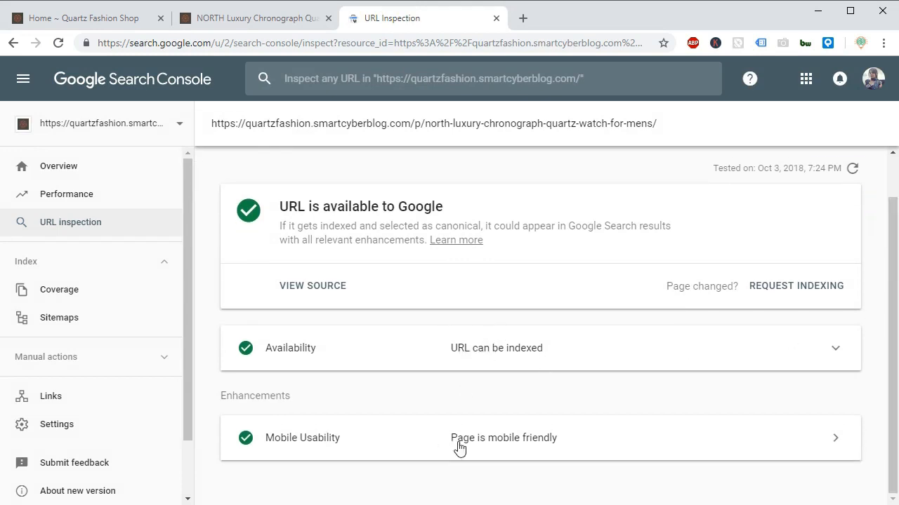
{"action": "left_click", "coordinate": [469, 350]}
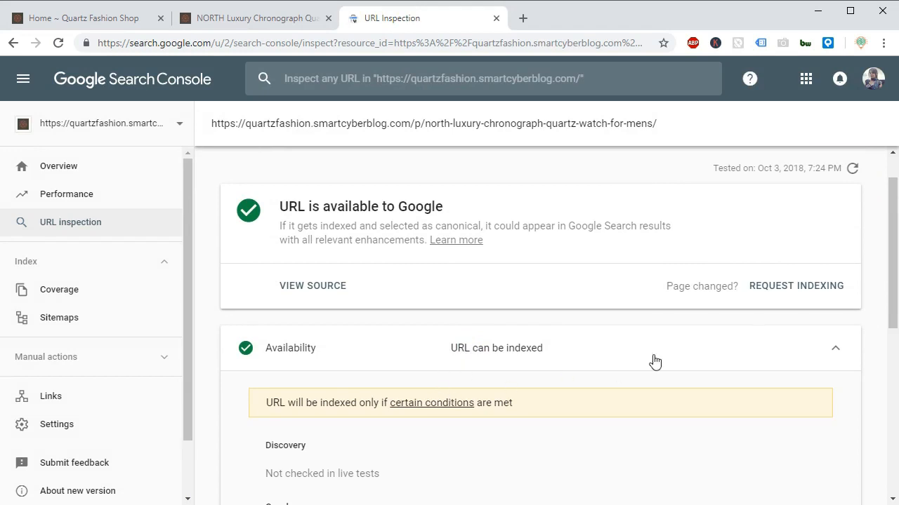
{"action": "left_click_drag", "start_coordinate": [892, 239], "coordinate": [895, 408]}
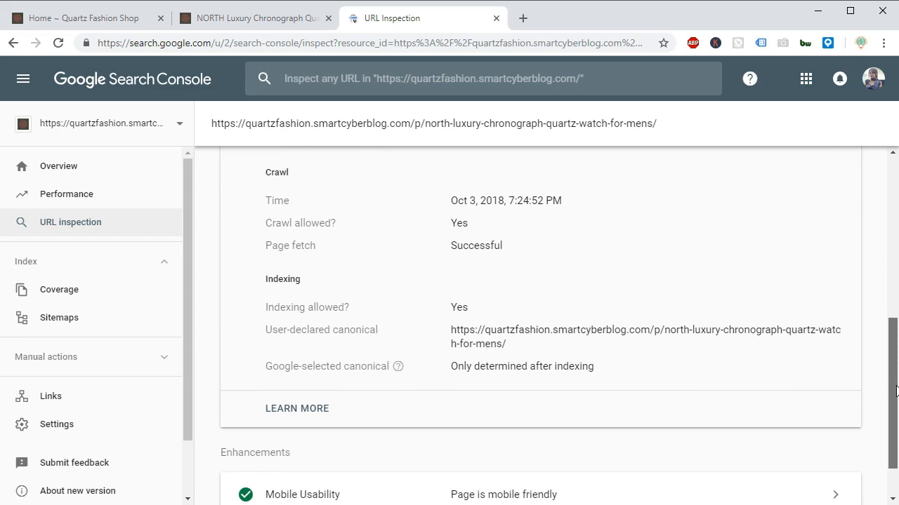
Consult the help article linked from the Availability details, close it, and collapse the Availability section.
{"action": "left_click", "coordinate": [295, 410]}
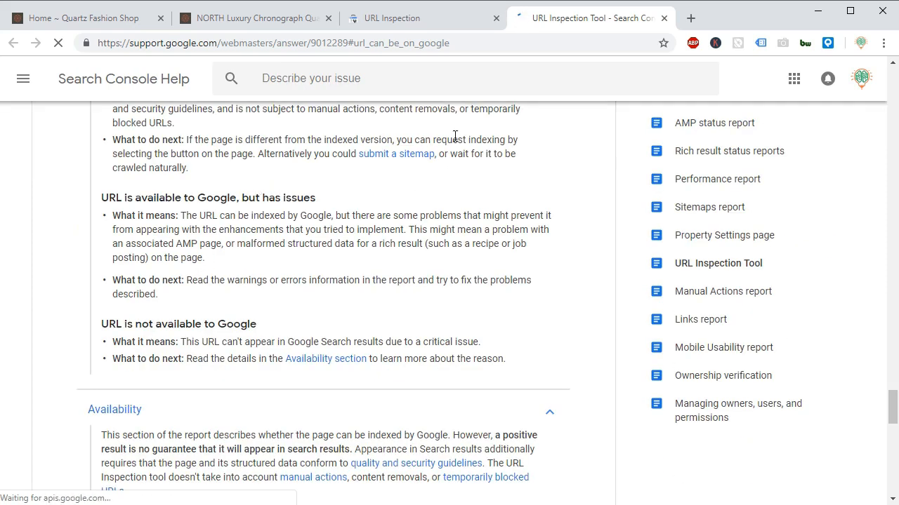
{"action": "left_click", "coordinate": [662, 19]}
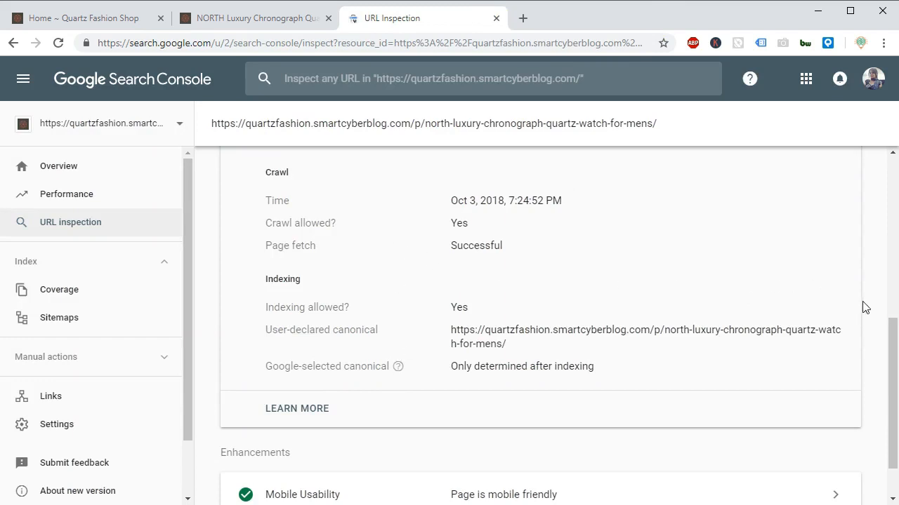
{"action": "left_click_drag", "start_coordinate": [893, 356], "coordinate": [877, 228]}
{"action": "left_click", "coordinate": [830, 310]}
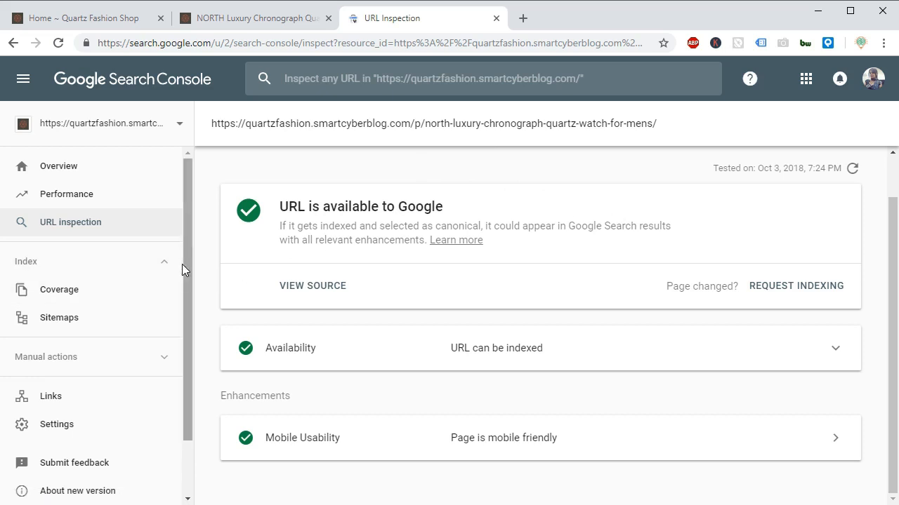
View the shop's dashboard in the old version of Search Console and return to the new version's Overview.
{"action": "left_click_drag", "start_coordinate": [190, 259], "coordinate": [191, 334]}
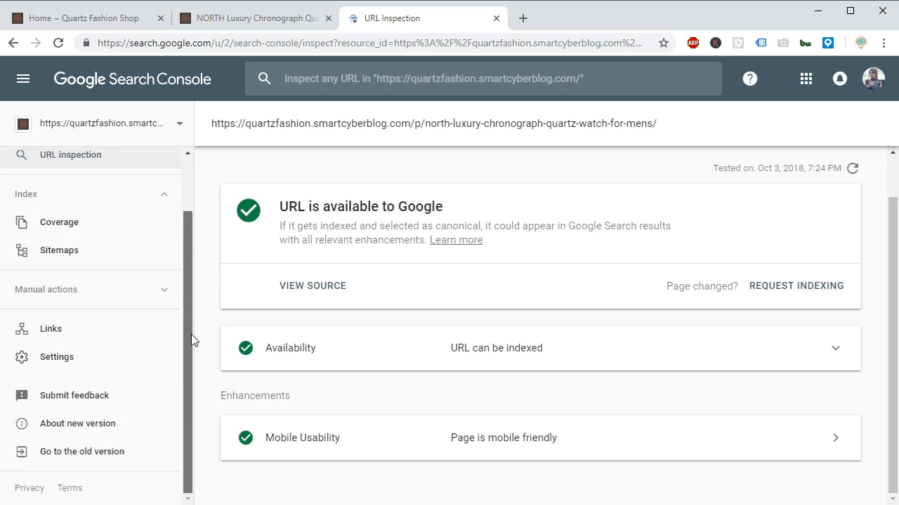
{"action": "left_click", "coordinate": [102, 452]}
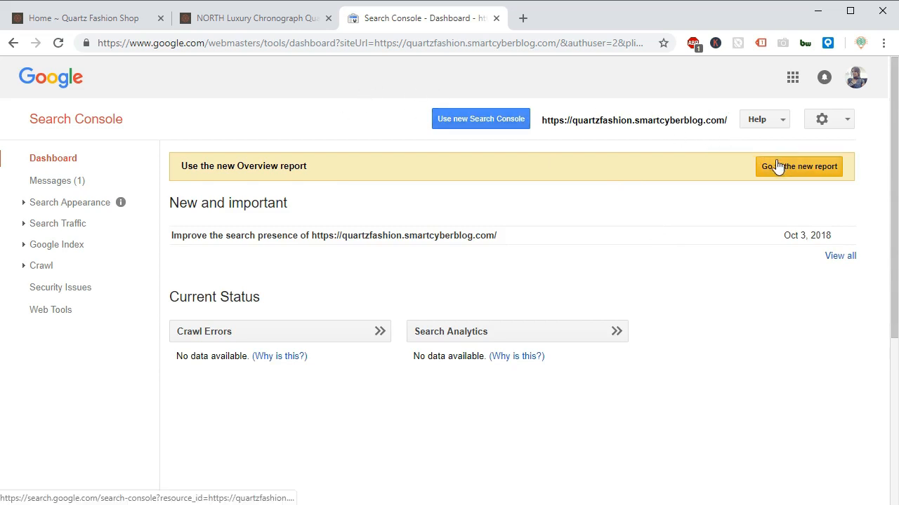
{"action": "left_click", "coordinate": [507, 120]}
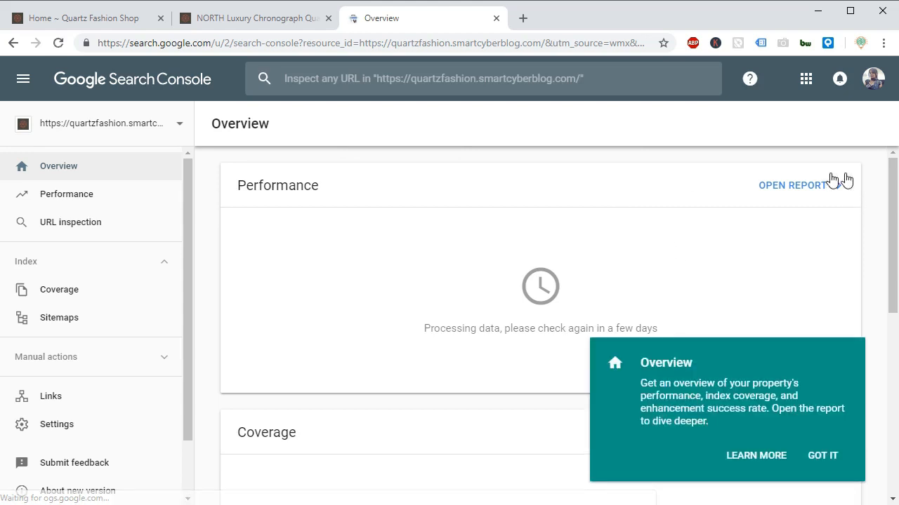
{"action": "left_click", "coordinate": [88, 290]}
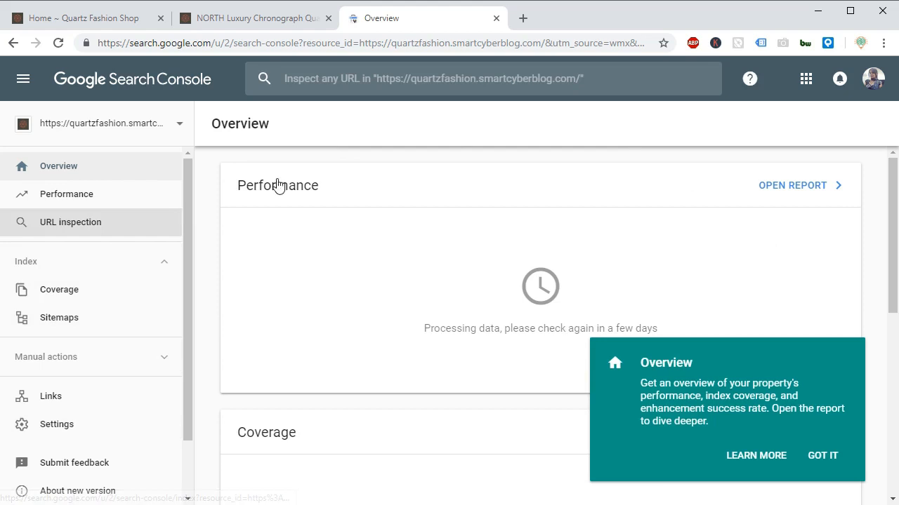
{"action": "left_click", "coordinate": [33, 88]}
{"action": "left_click", "coordinate": [33, 89]}
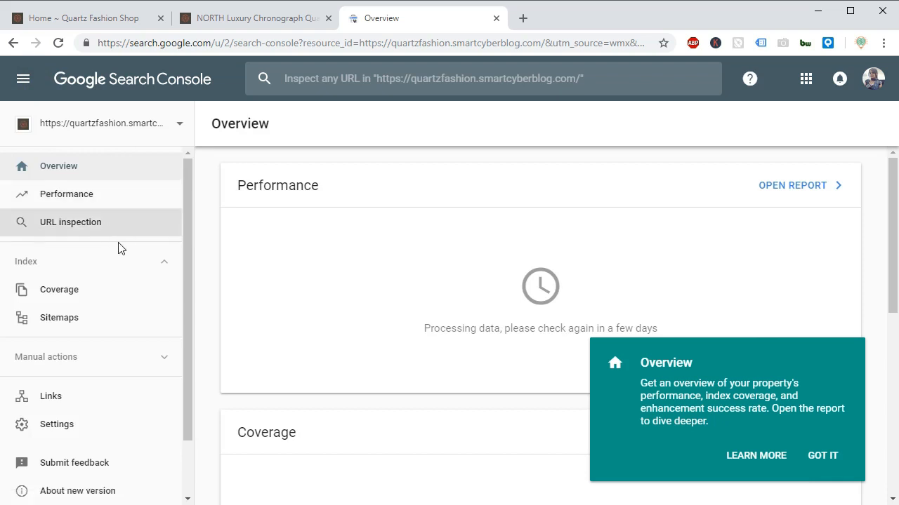
Switch back to the shop's home page.
{"action": "left_click", "coordinate": [92, 19]}
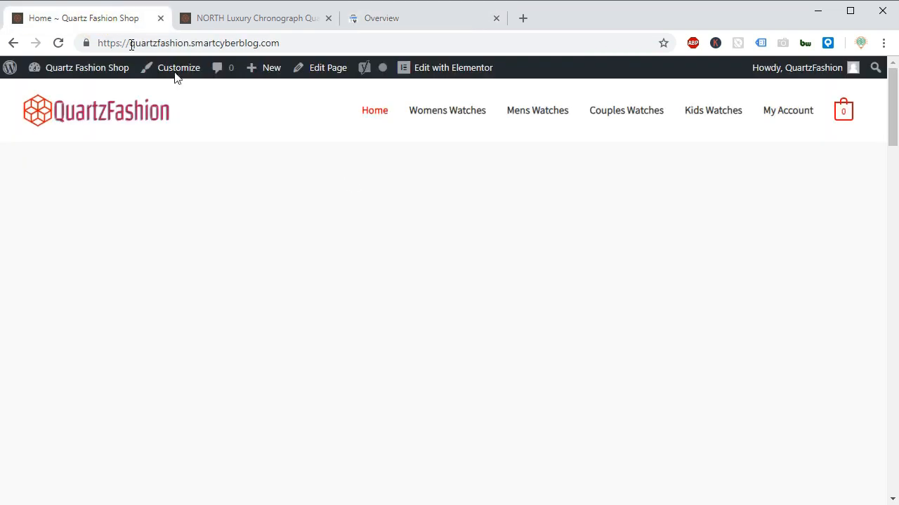